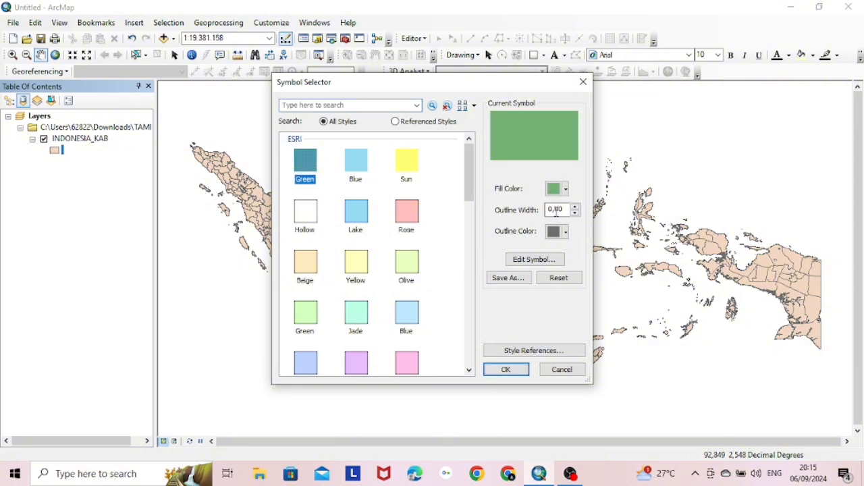
Apply the green fill to INDONESIA_KAB, then open its district attribute table
key("Return")
right_click(106, 141)
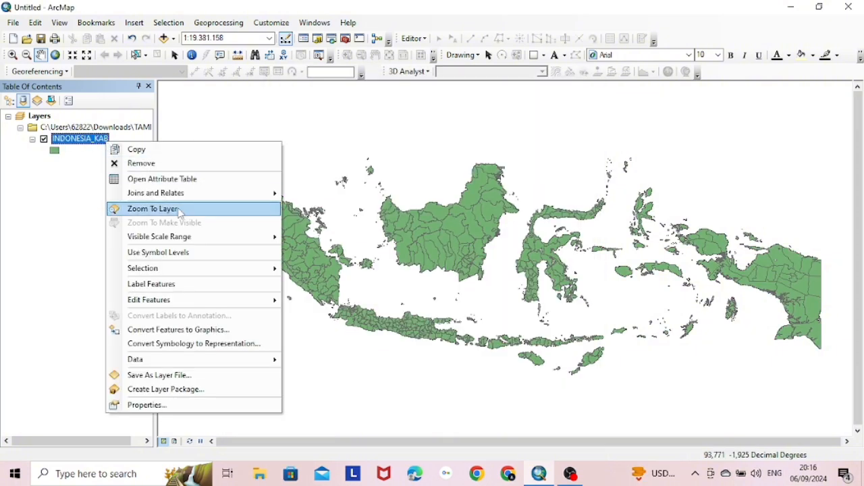
left_click(177, 180)
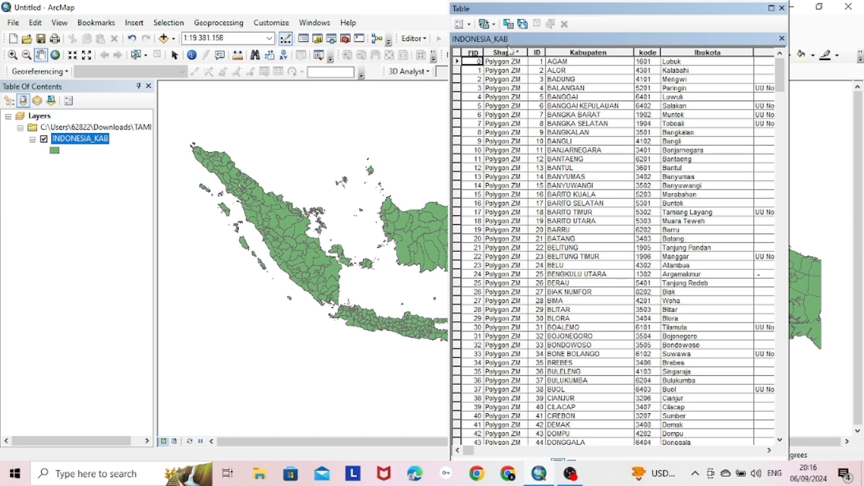
Build the Select by Attributes expression "Kabupaten_" = 'KARIMUN'
left_click(511, 30)
double_click(38, 99)
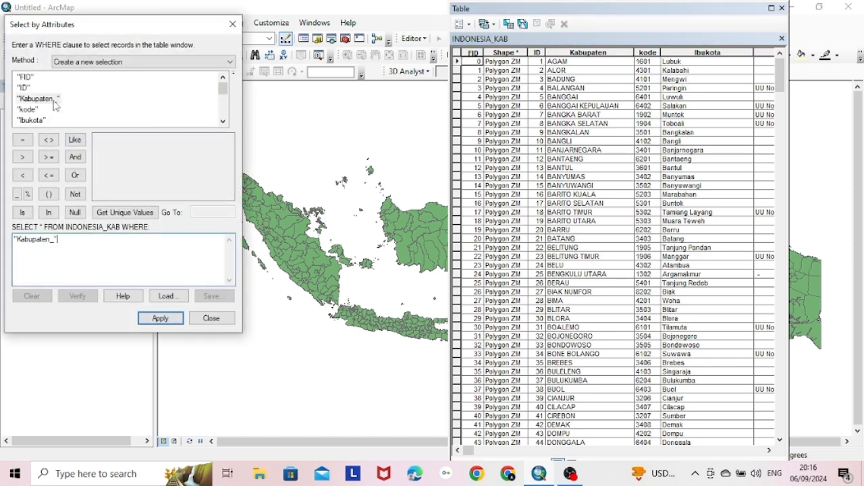
left_click(17, 143)
left_click(143, 215)
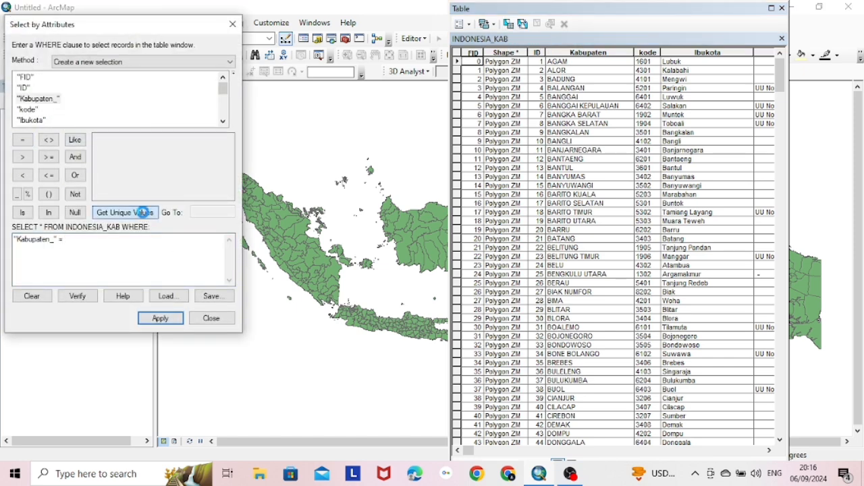
left_click(202, 212)
type("m")
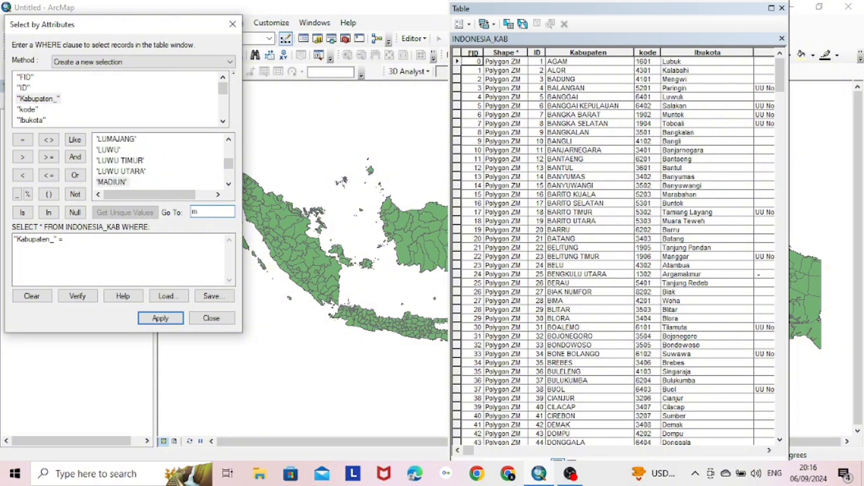
key("BackSpace")
type("karimun")
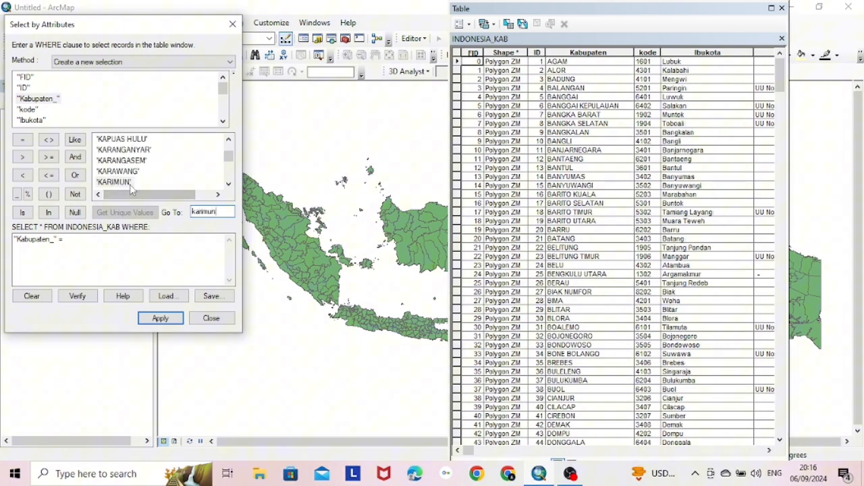
double_click(128, 183)
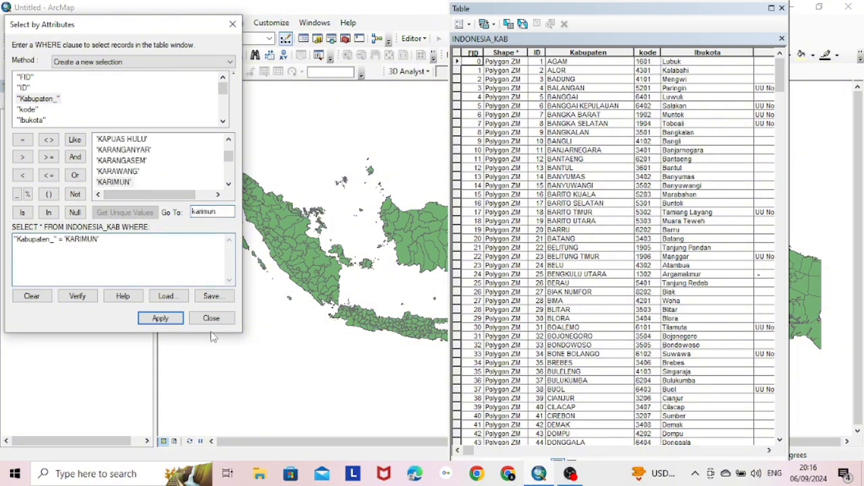
Apply the query to select the Karimun feature, then close the query window and table
left_click(150, 319)
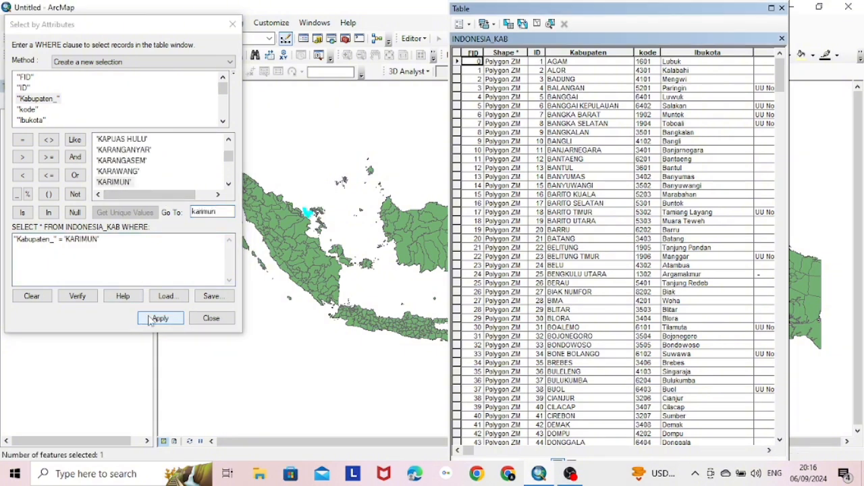
left_click(232, 24)
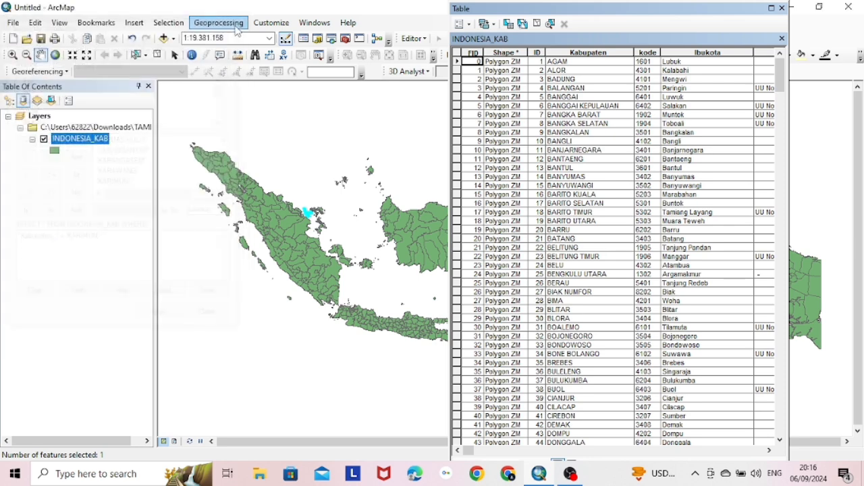
left_click(782, 8)
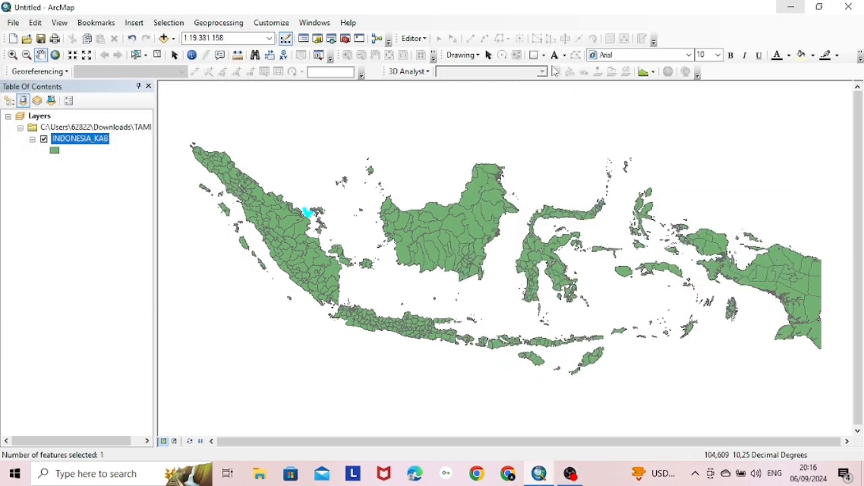
Zoom in with a box around the cyan-highlighted Karimun islands
left_click(12, 54)
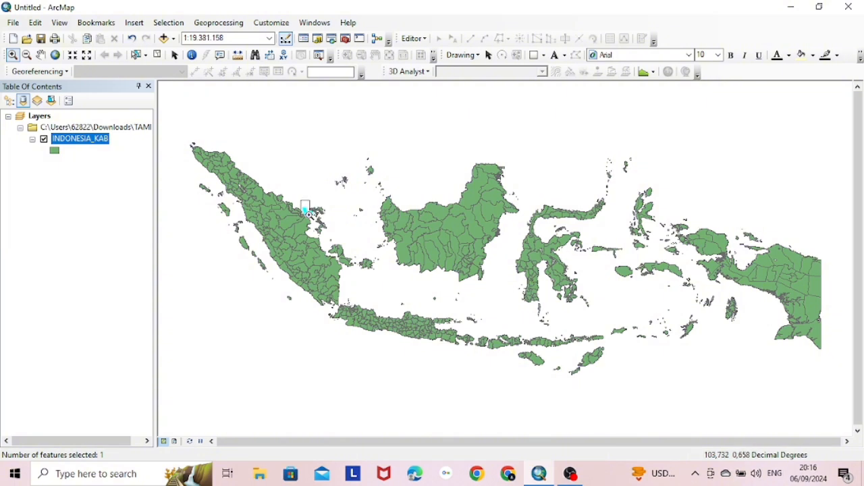
left_click_drag(303, 206, 314, 216)
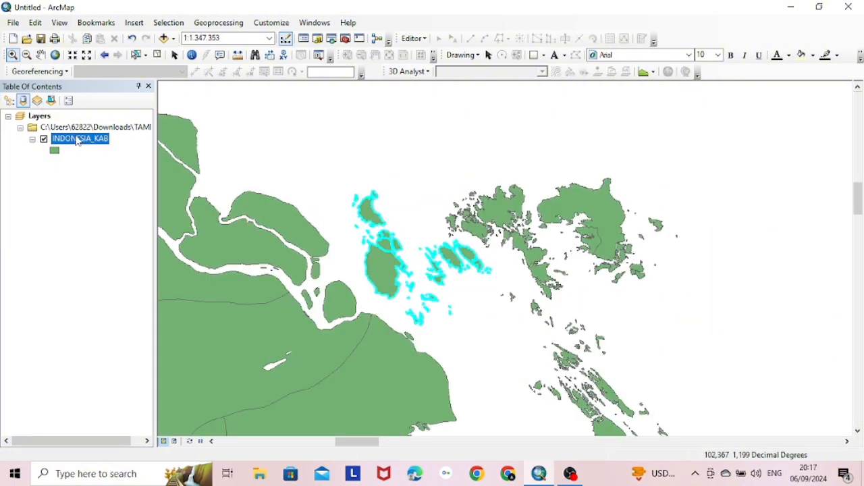
left_click(174, 55)
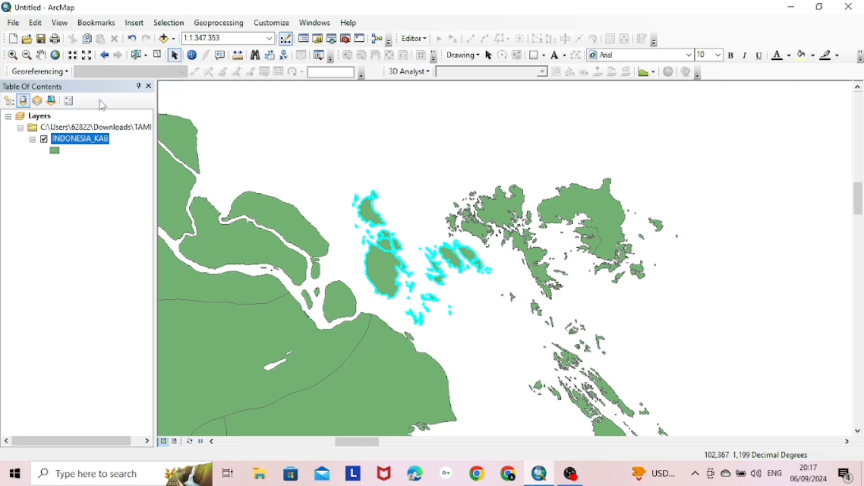
Export INDONESIA_KAB's selected feature, naming the output shapefile karimun.shp
right_click(86, 143)
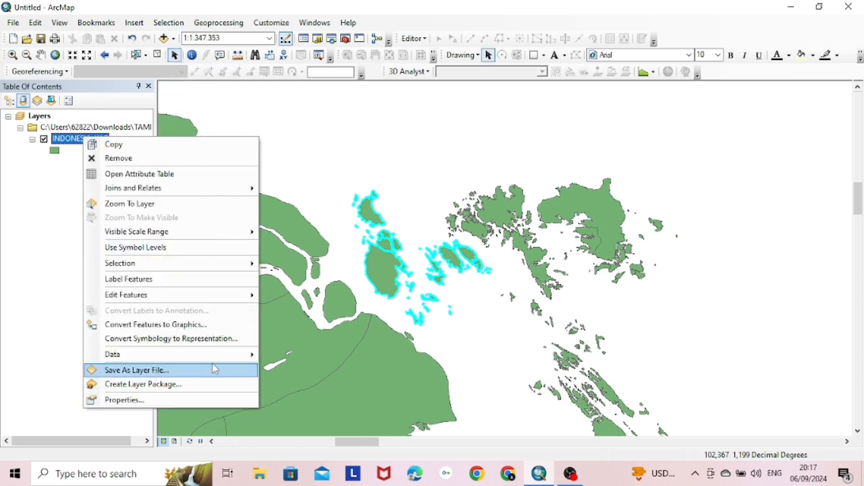
mouse_move(213, 360)
left_click(291, 372)
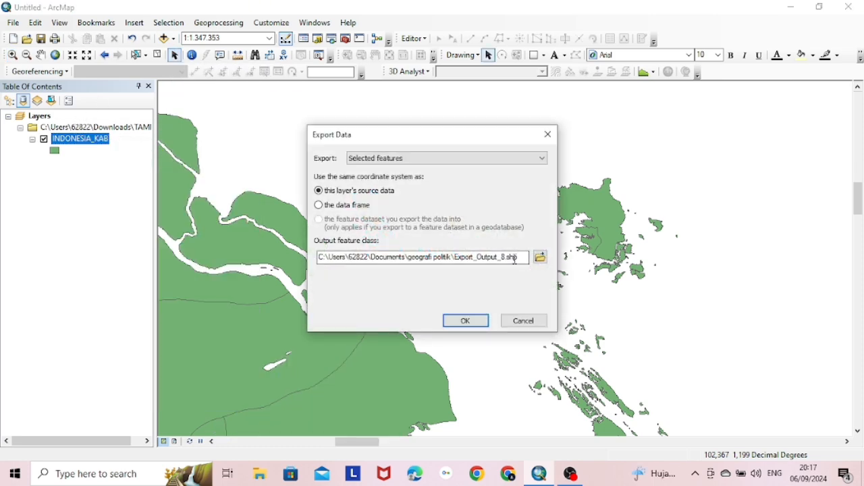
left_click(540, 257)
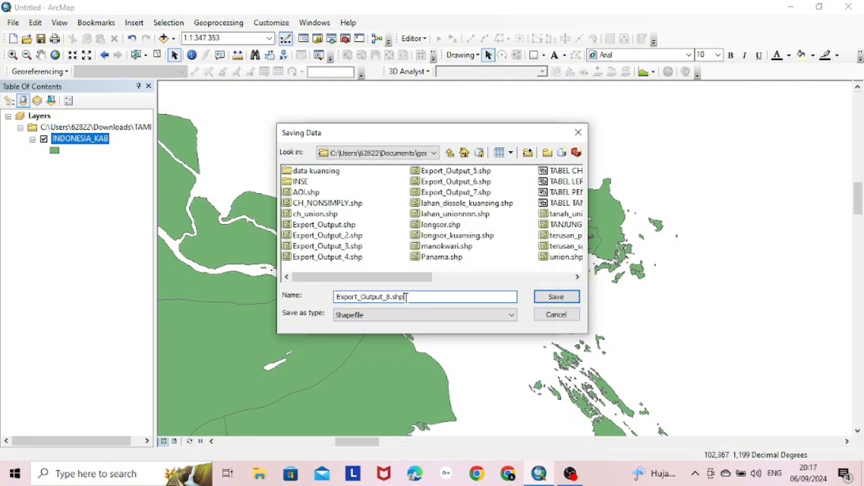
left_click_drag(406, 297, 336, 297)
type("karimun.shp")
Save and run the export, adding the new karimun layer to the map
left_click(556, 297)
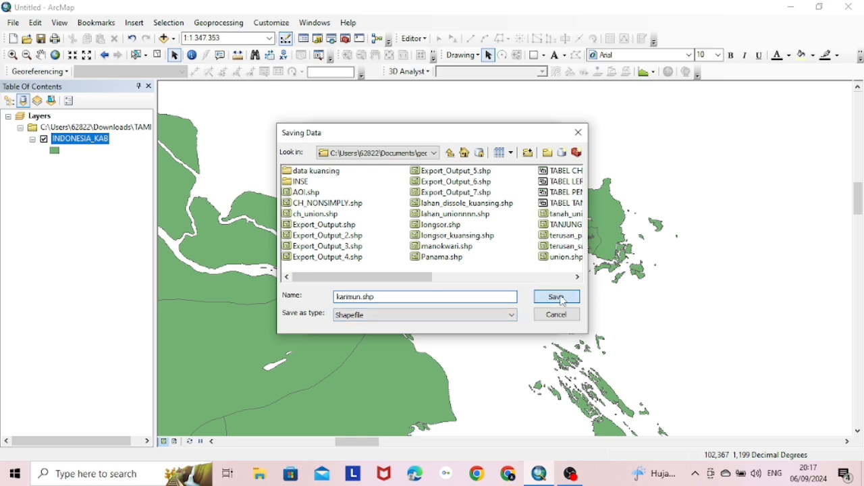
left_click(472, 319)
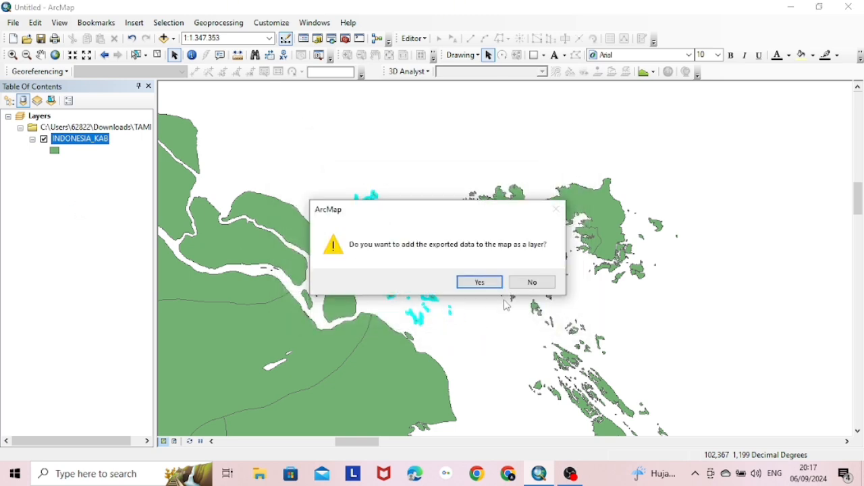
left_click(485, 282)
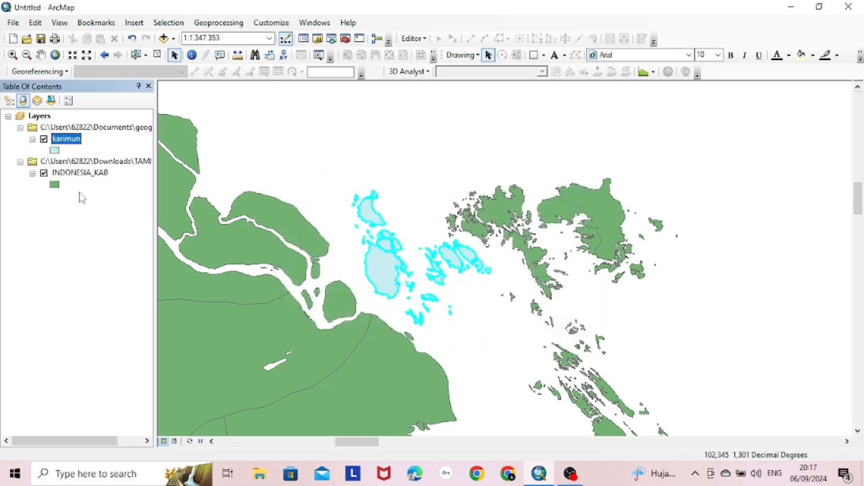
Change the karimun symbol to the yellow Sun fill with outline width 0.40
left_click(56, 151)
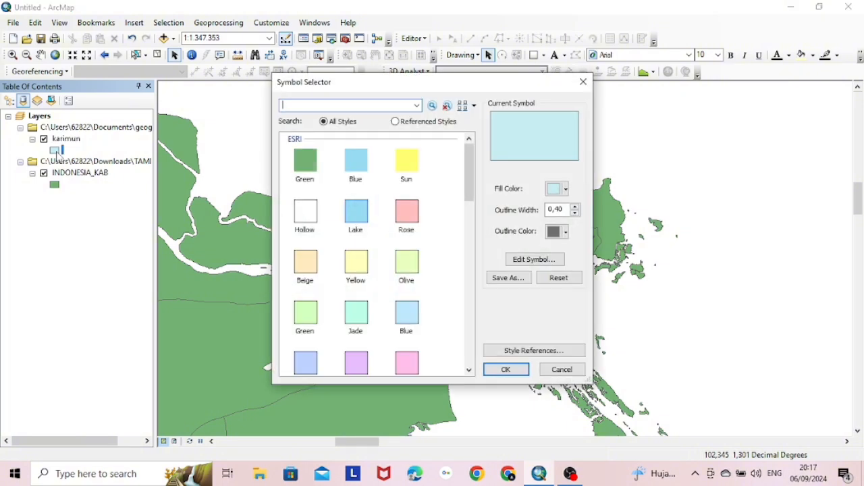
left_click(407, 177)
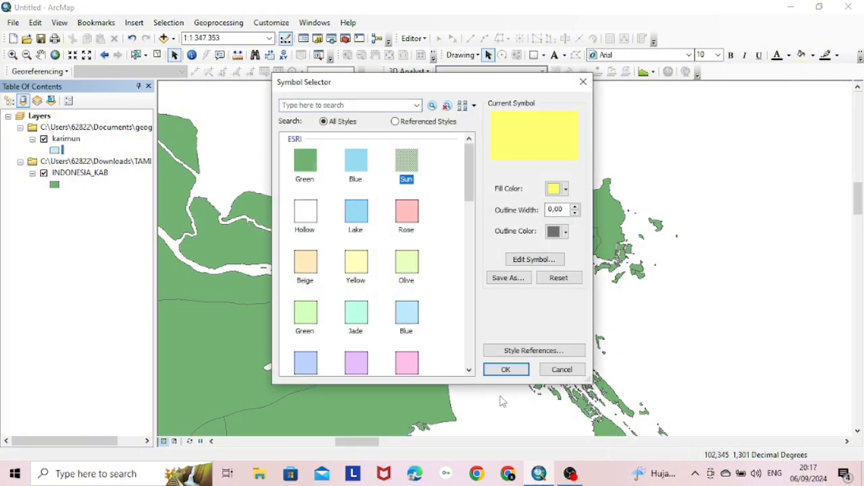
left_click(565, 209)
type("40")
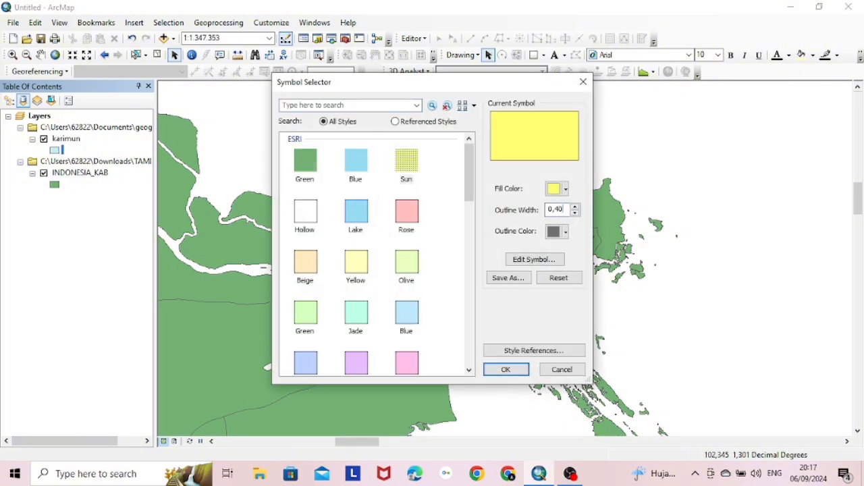
left_click(506, 370)
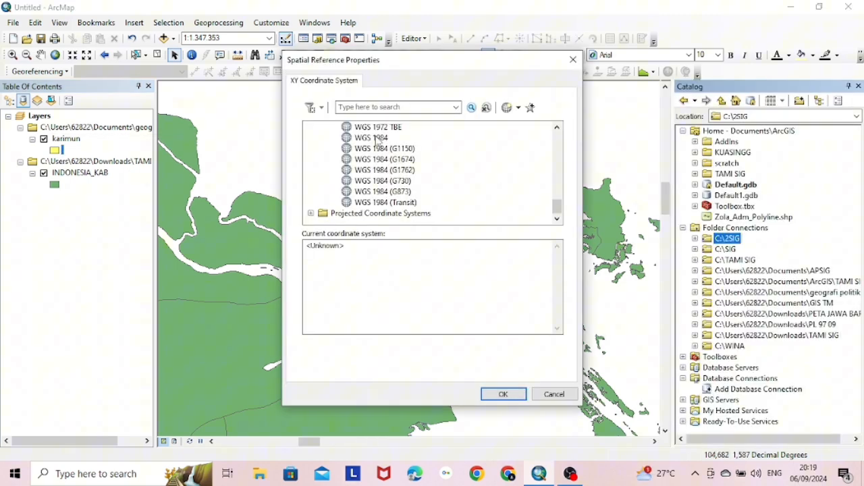
Create the Point shapefile TITIK PENELITIAN 2024 using GCS_WGS_1984 coordinates
left_click(373, 137)
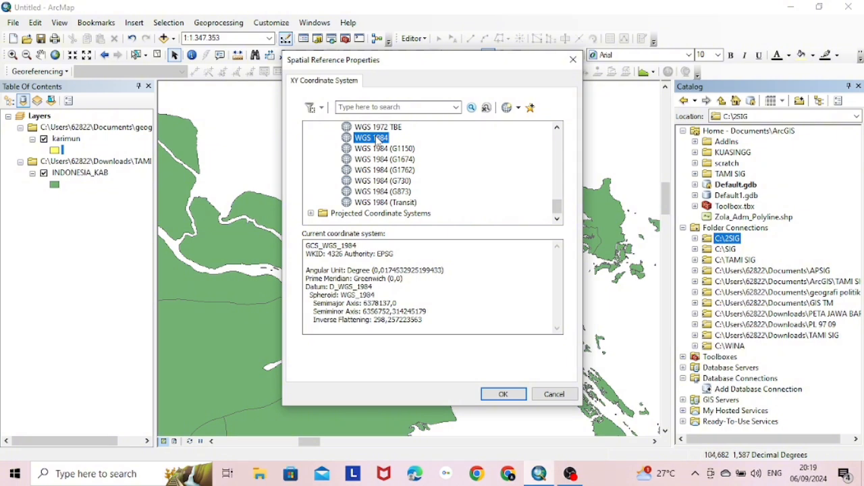
left_click(504, 394)
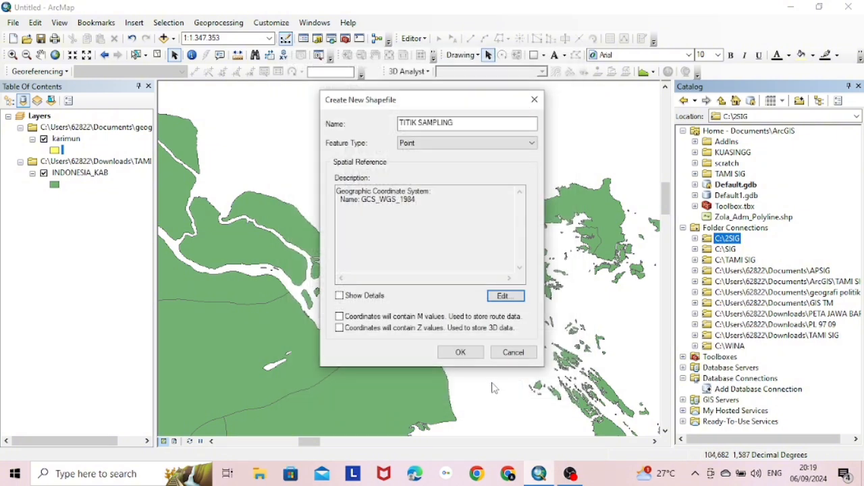
left_click_drag(486, 122, 420, 122)
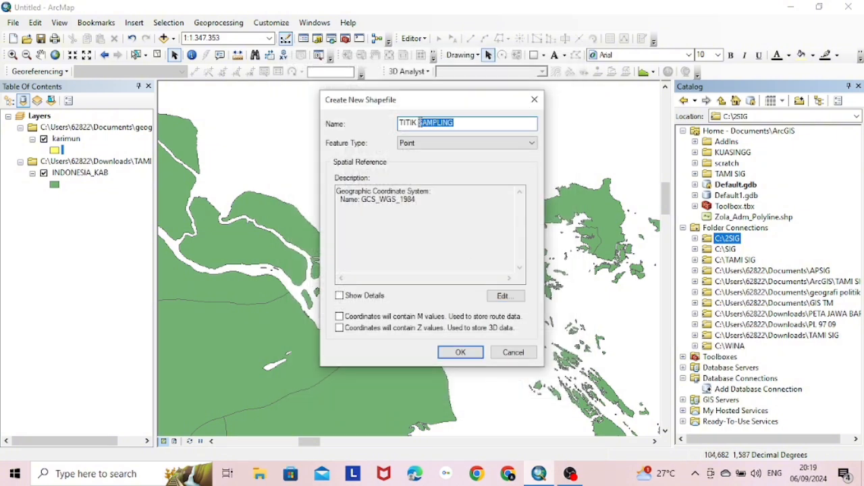
type("P")
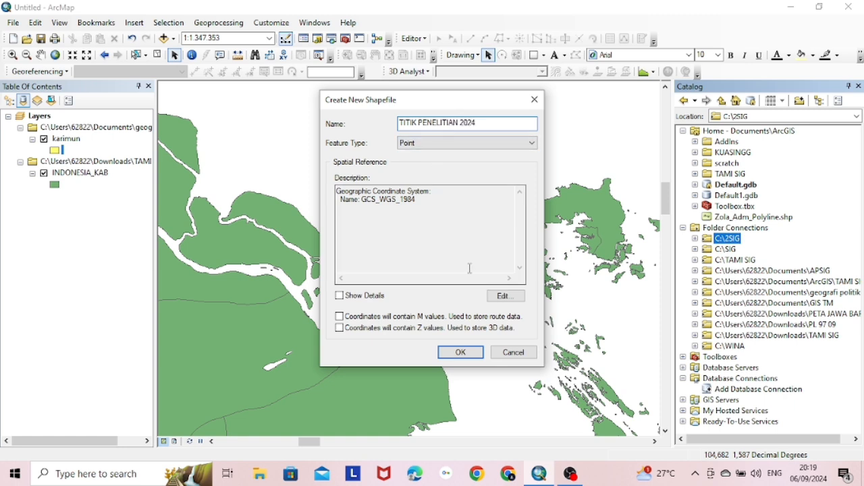
left_click(487, 142)
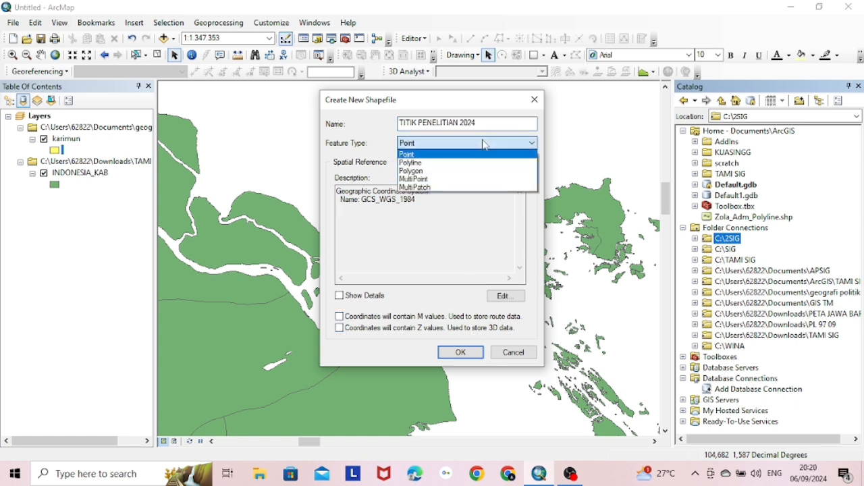
left_click(486, 151)
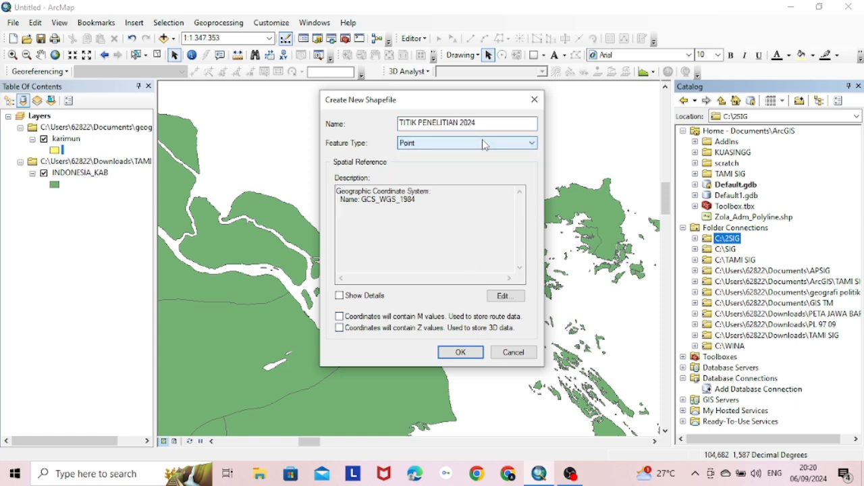
left_click(458, 352)
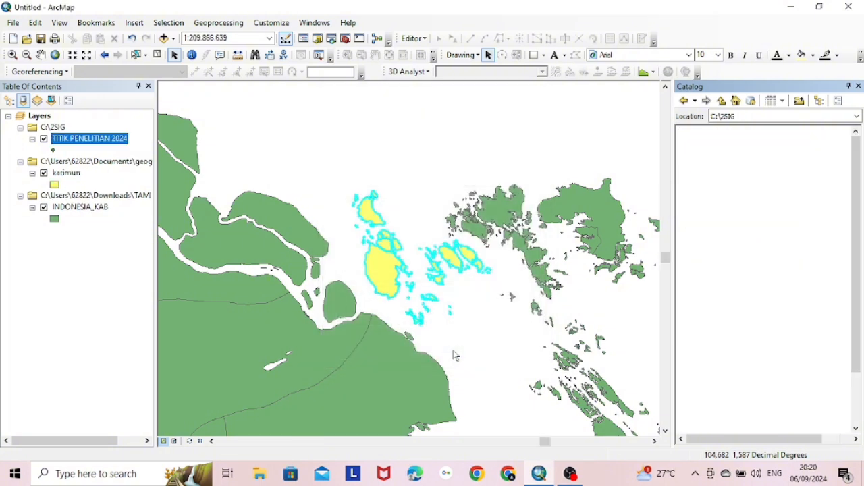
Symbolize TITIK PENELITIAN 2024 with a red pushpin and close the Catalog panel
left_click(52, 150)
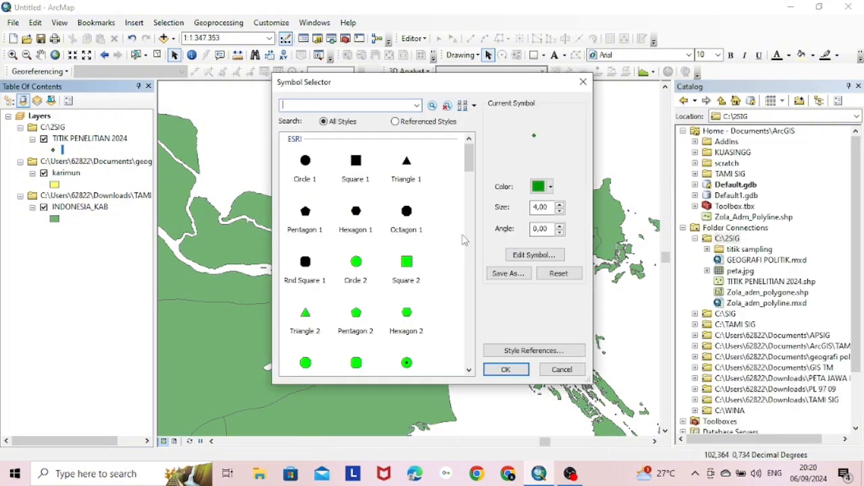
left_click_drag(469, 170, 479, 219)
double_click(396, 315)
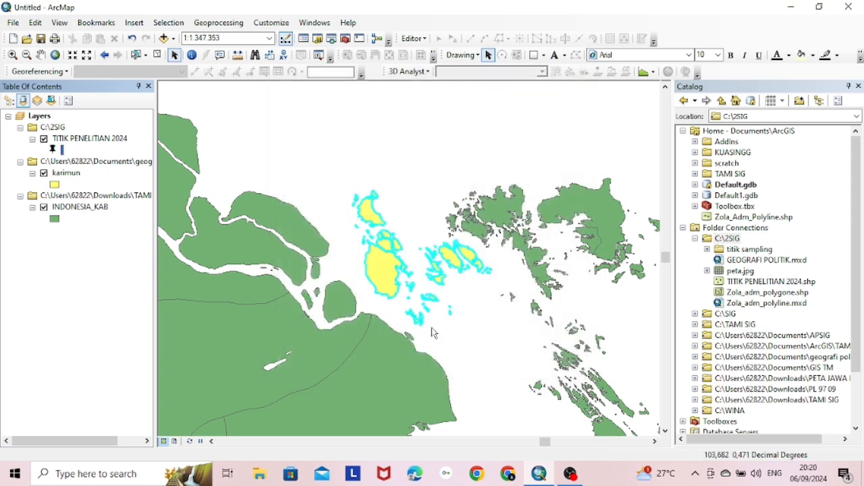
left_click(61, 152)
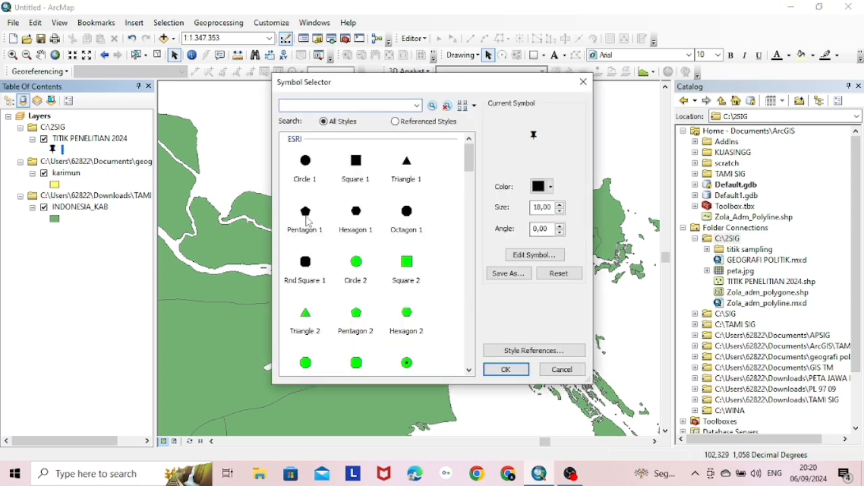
left_click(550, 188)
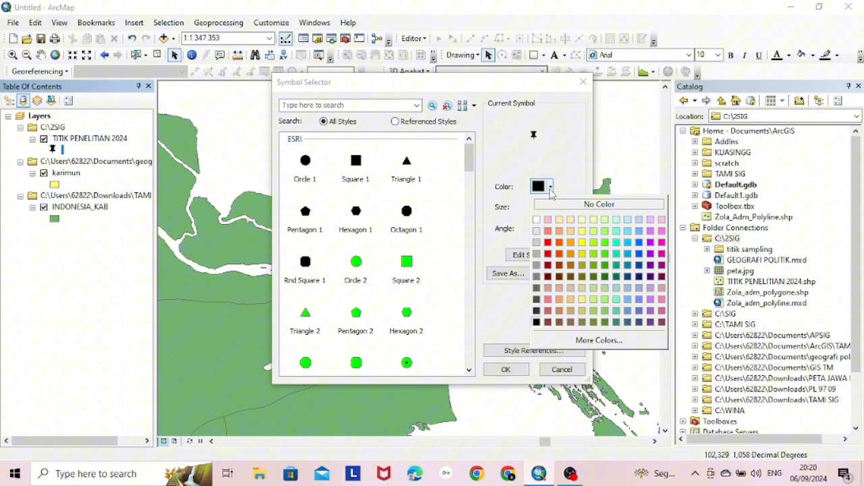
left_click(548, 242)
left_click(505, 369)
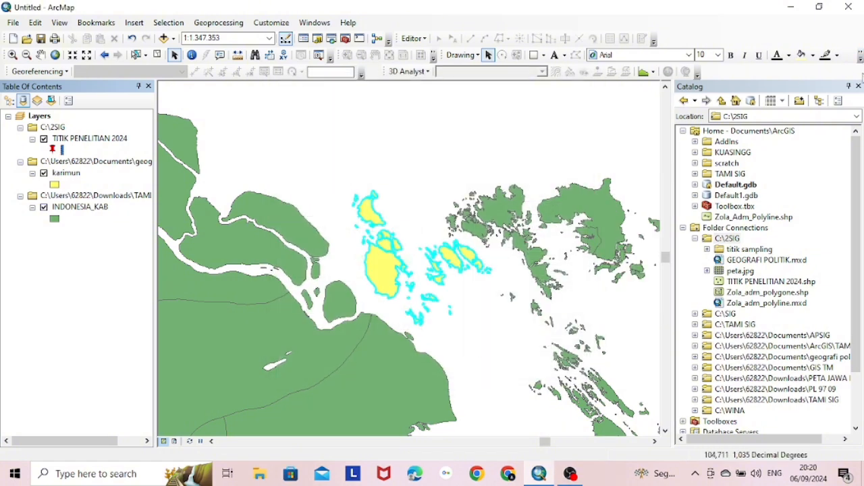
left_click(858, 87)
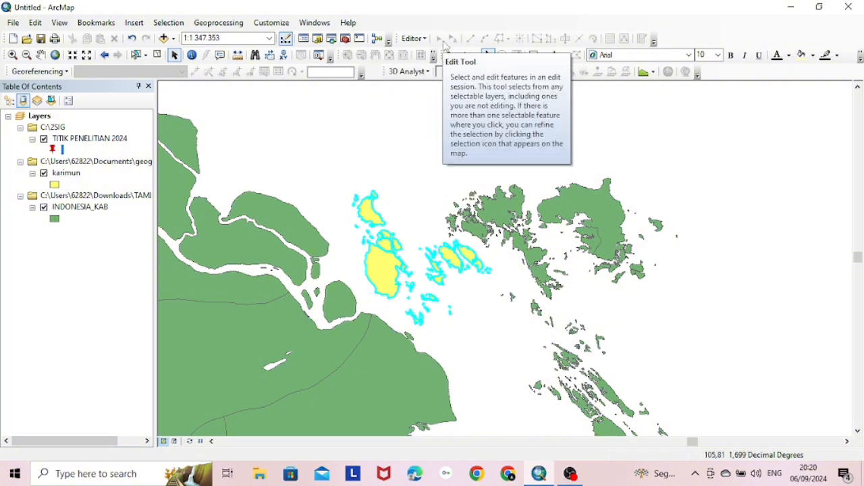
Start an edit session with TITIK PENELITIAN 2024 chosen as the layer to edit
left_click(414, 38)
left_click(446, 54)
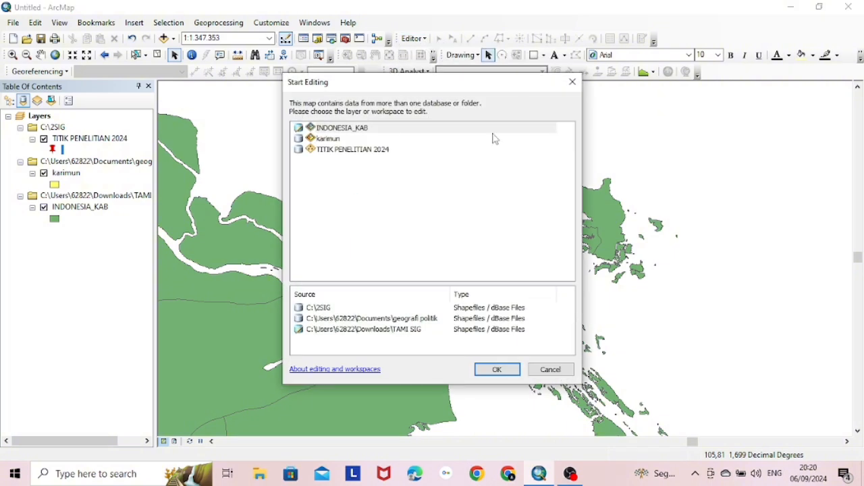
left_click(392, 153)
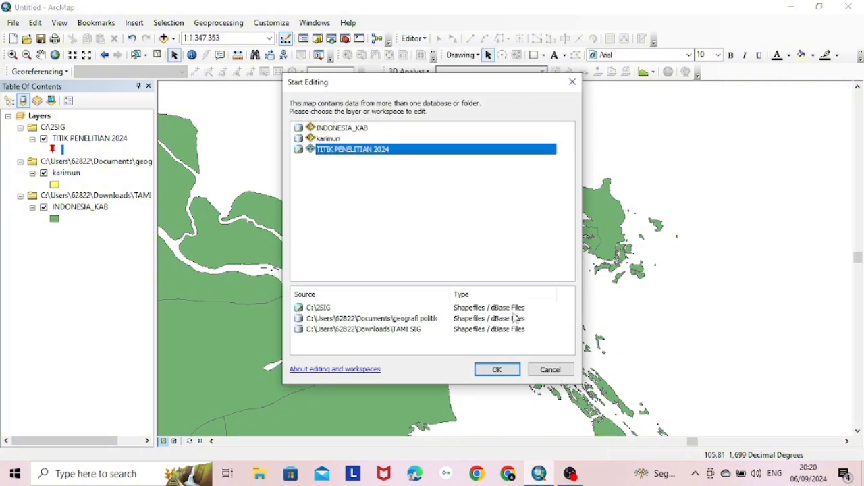
left_click(503, 373)
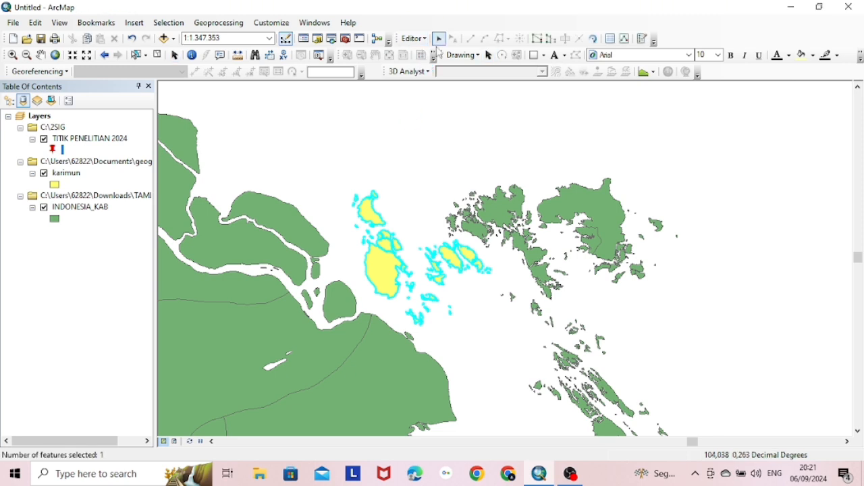
left_click(643, 39)
Place research points around the main Karimun island with the TITIK PENELITIAN 2024 point template
left_click(763, 129)
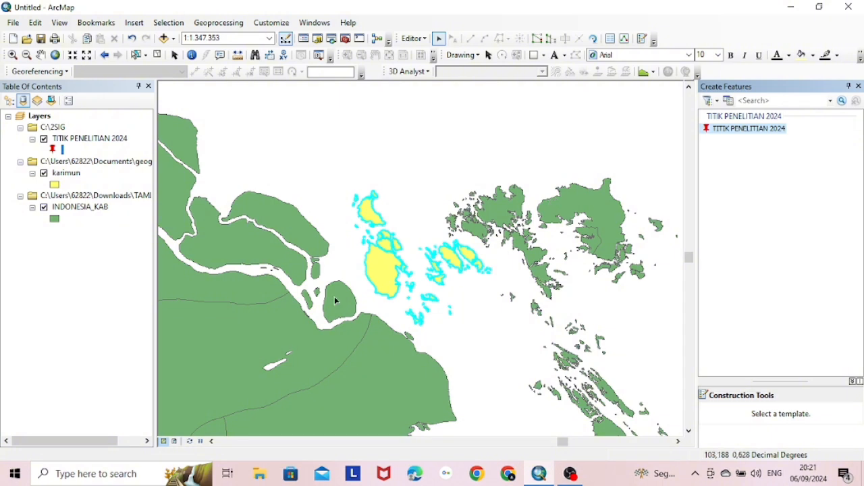
left_click(749, 128)
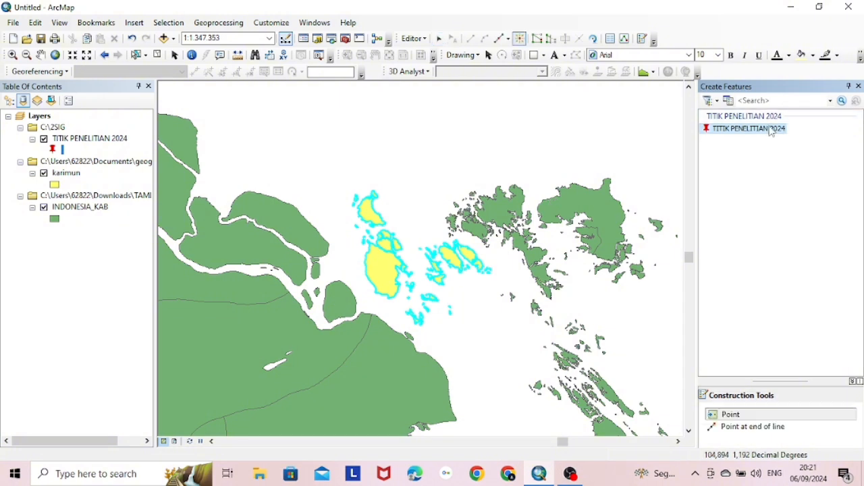
left_click(360, 251)
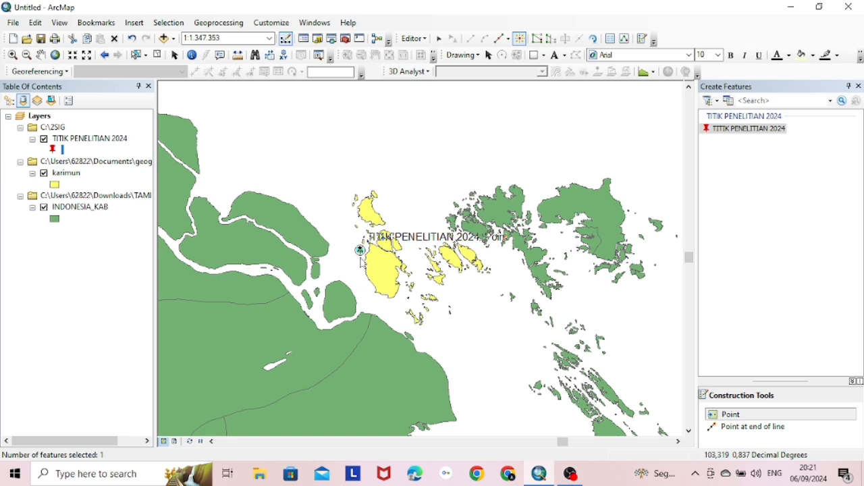
left_click(372, 283)
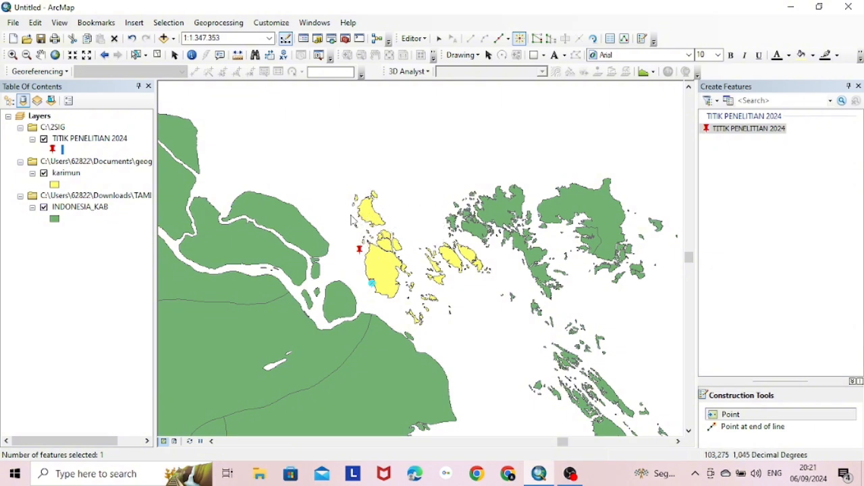
left_click(363, 191)
left_click(405, 228)
left_click(679, 164)
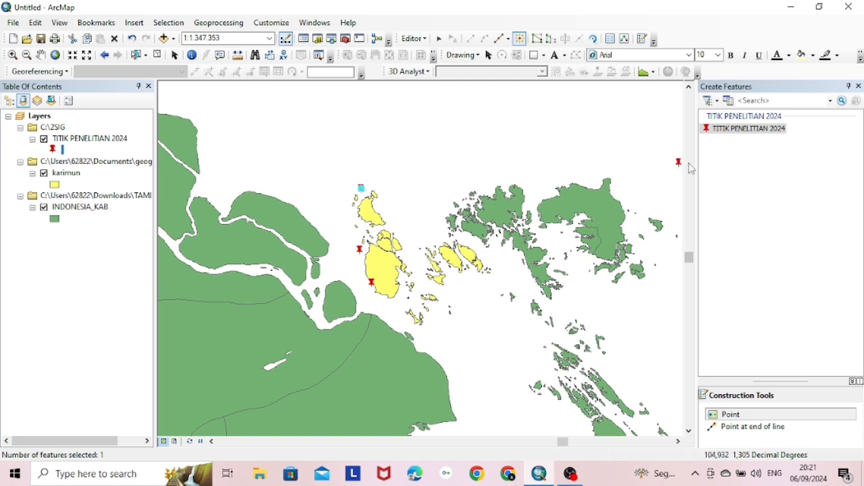
Stop editing and save the new points
left_click(425, 42)
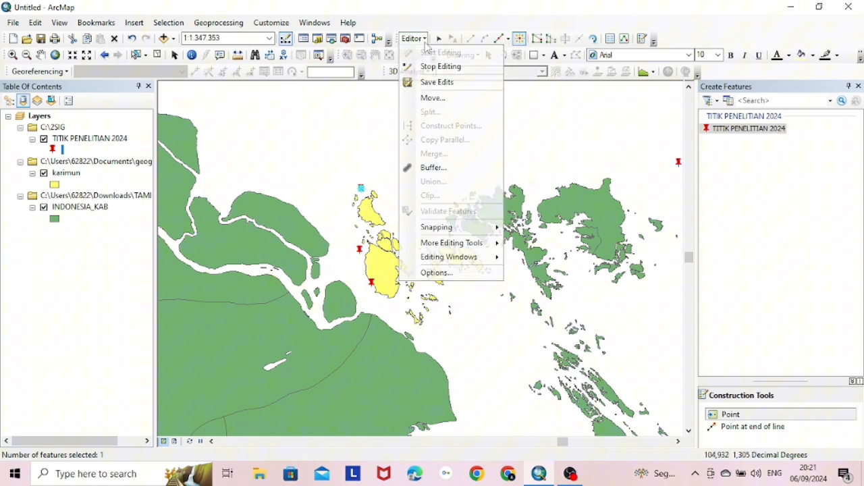
left_click(440, 66)
left_click(395, 276)
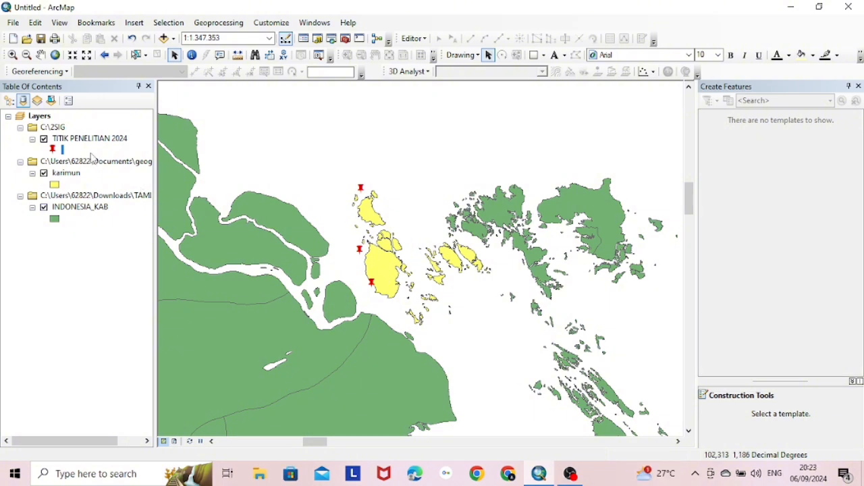
Open the TITIK PENELITIAN 2024 attribute table and start adding a new field
right_click(89, 141)
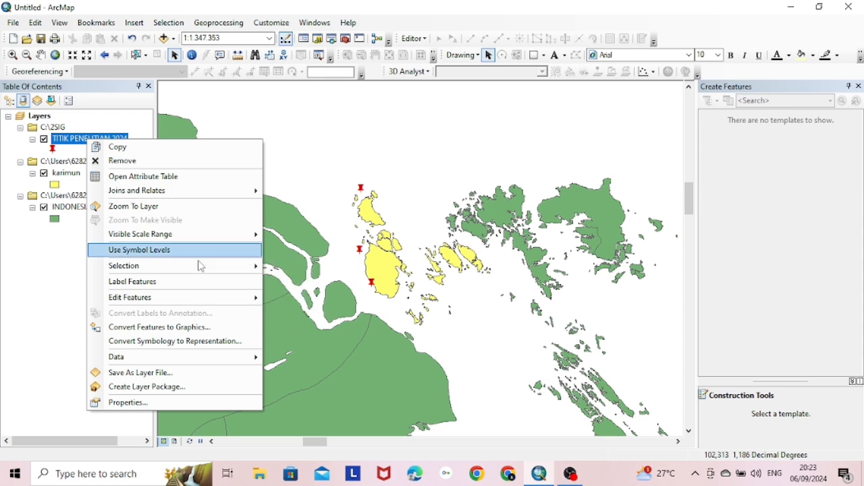
left_click(187, 176)
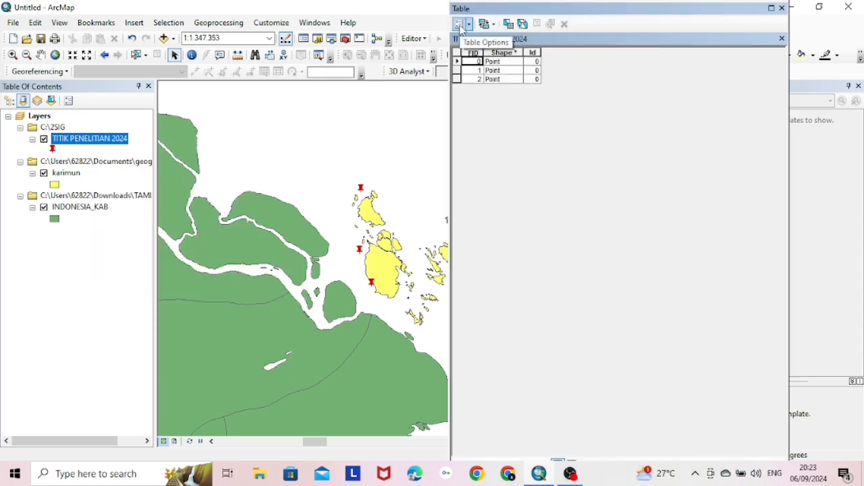
left_click(460, 25)
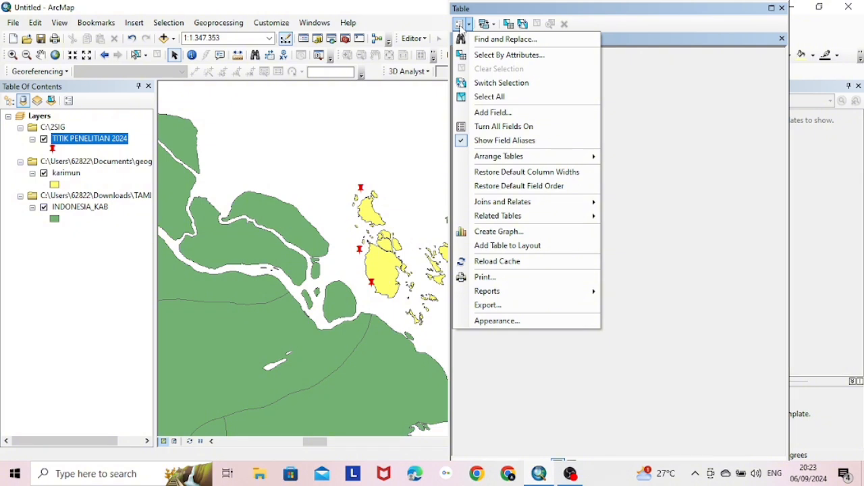
left_click(514, 113)
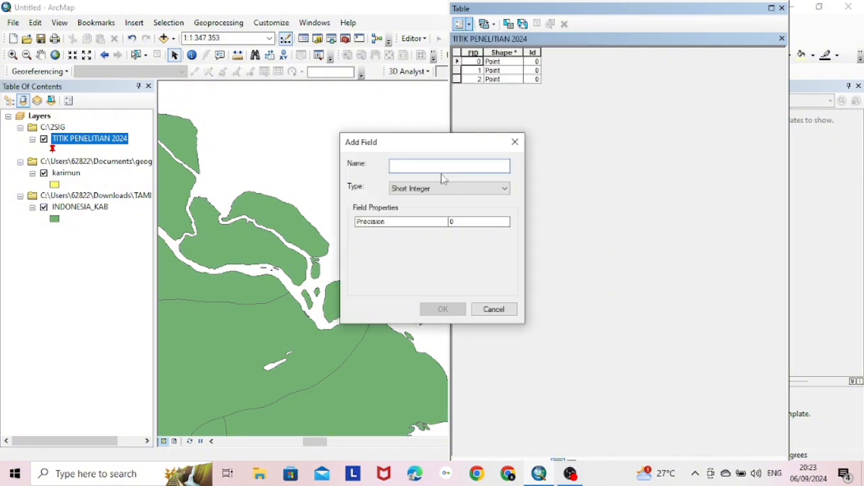
Define the field as STASIUN, type Text, length 50, and add it
type("STAT")
key("BackSpace")
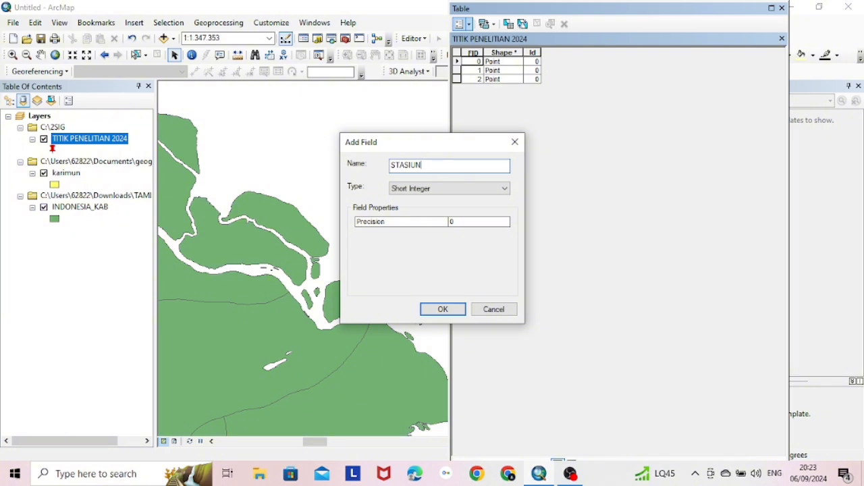
left_click(432, 189)
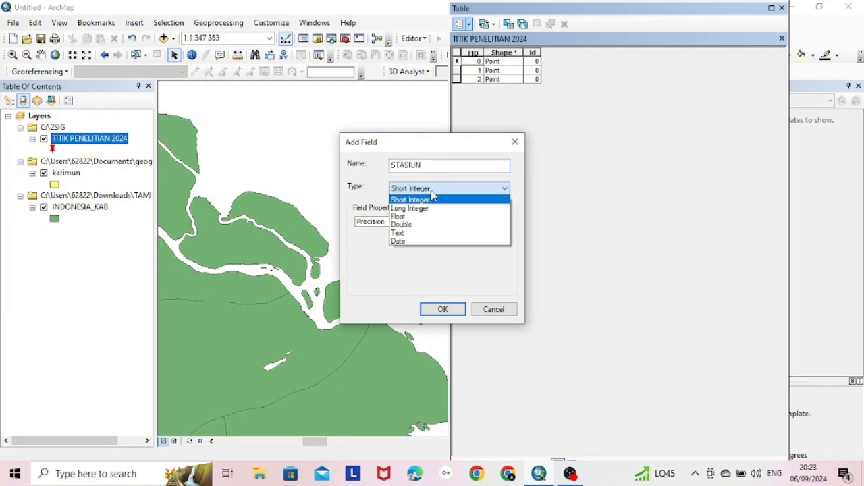
left_click(430, 232)
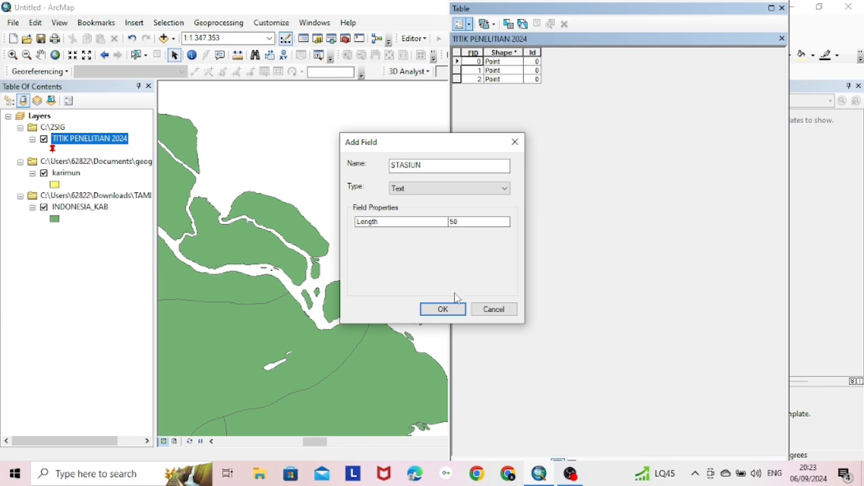
left_click(456, 307)
Start an editing session on the TITIK PENELITIAN 2024 layer
left_click(414, 38)
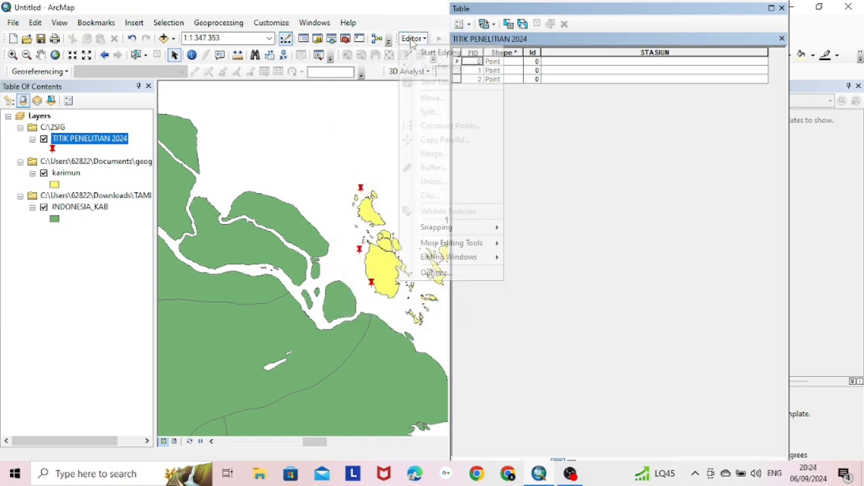
left_click(435, 53)
left_click(432, 150)
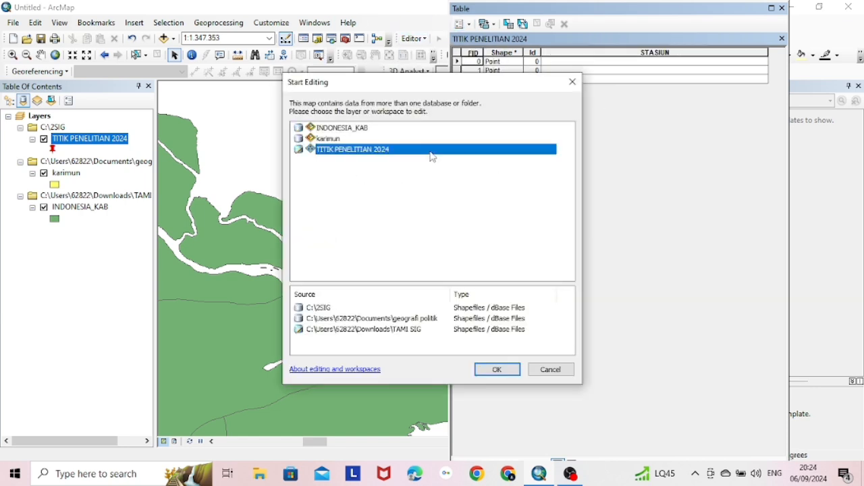
left_click(515, 369)
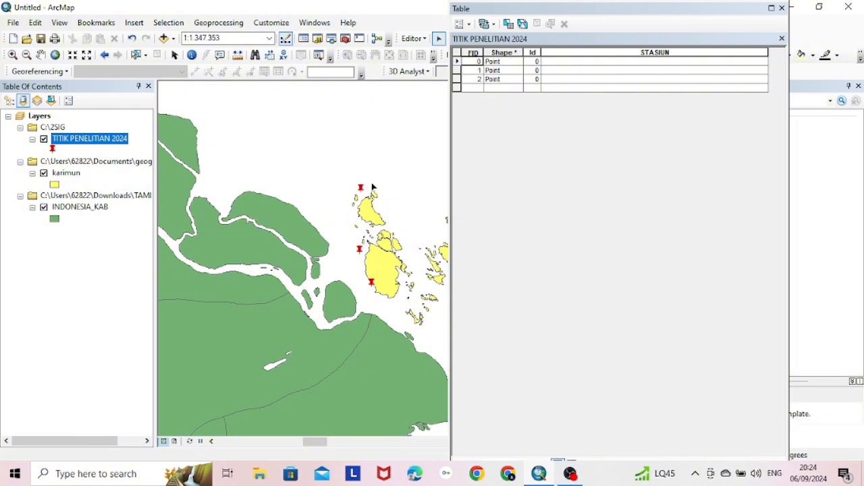
Fill the STASIUN cells with STASIUN 1, STASIUN 2 and STASIUN 3, then close the table
left_click(559, 62)
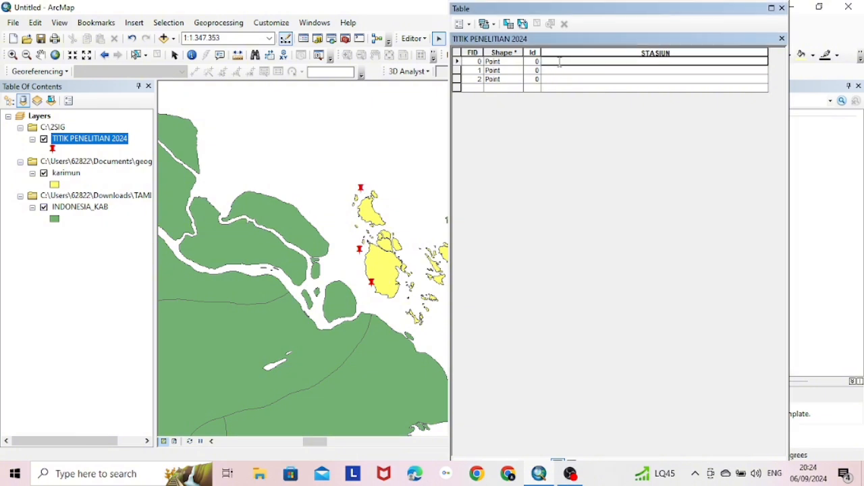
type("STASIUN 1")
left_click(571, 70)
type("STASIUN 2")
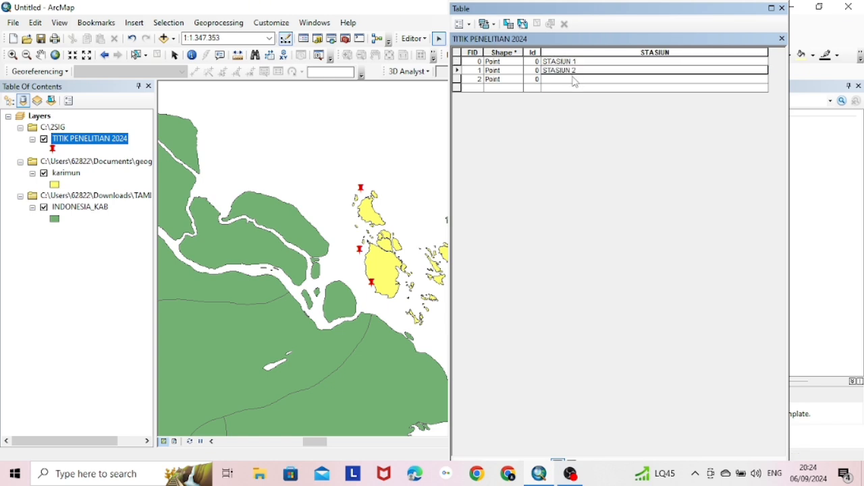
left_click(573, 79)
type("STASIUN 3")
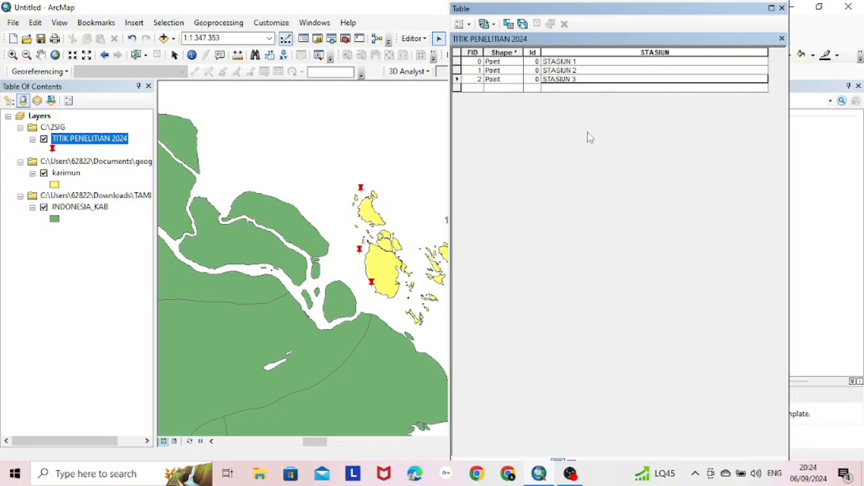
left_click(782, 8)
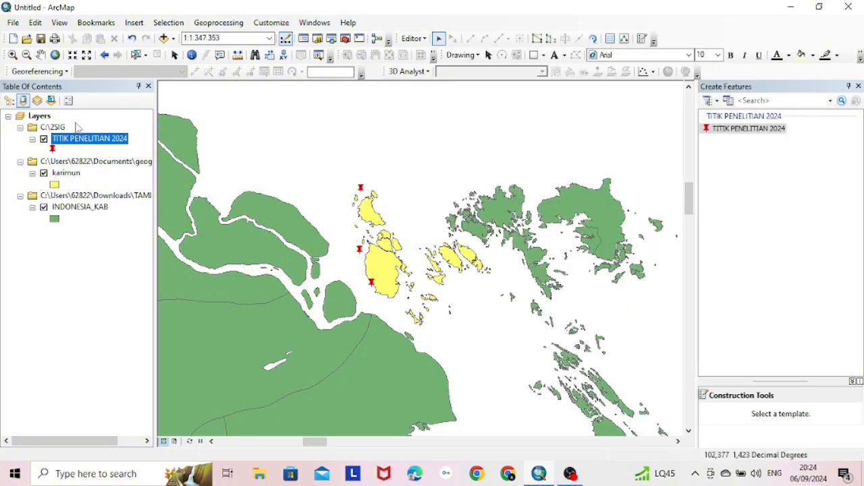
Label TITIK PENELITIAN 2024 by the STASIUN field in bold Times New Roman, size 10
right_click(70, 142)
left_click(153, 402)
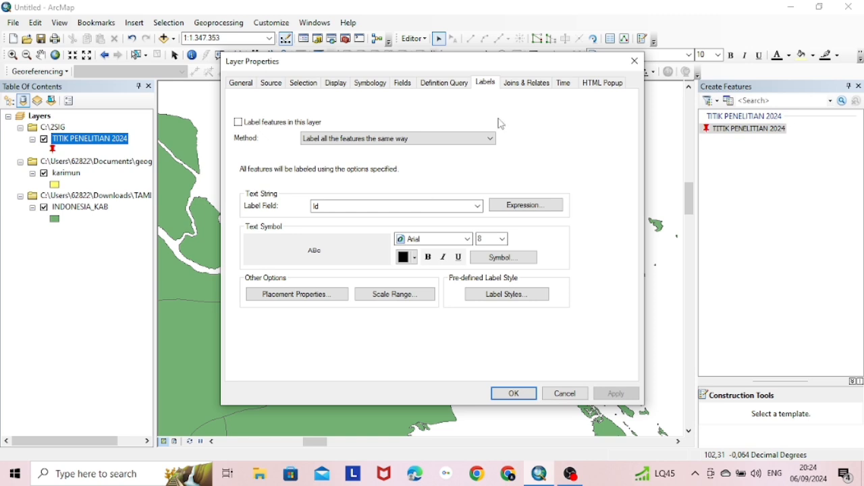
left_click(477, 206)
left_click(463, 233)
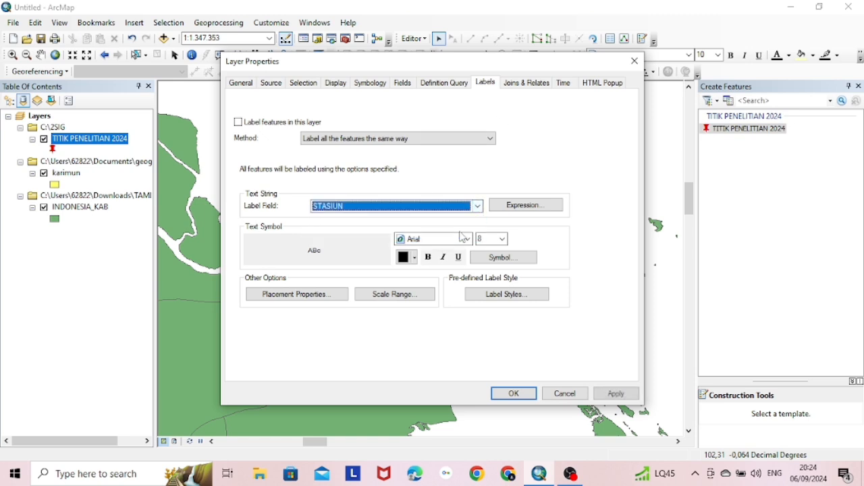
left_click(462, 240)
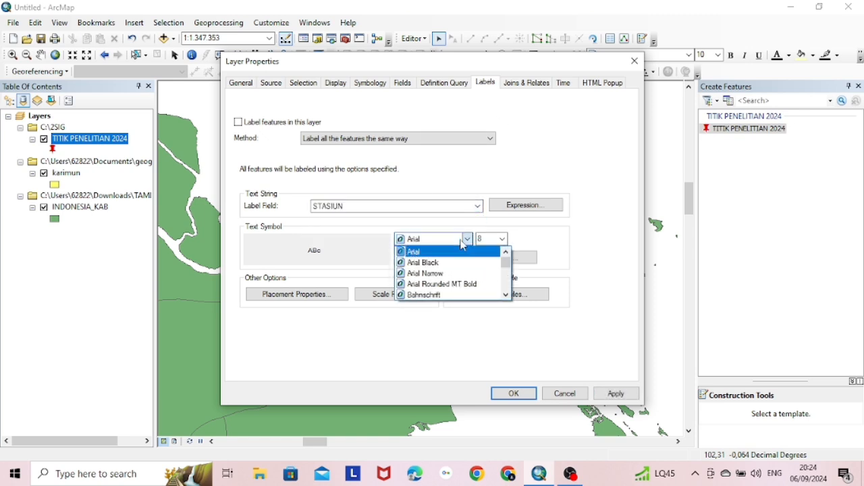
key("y")
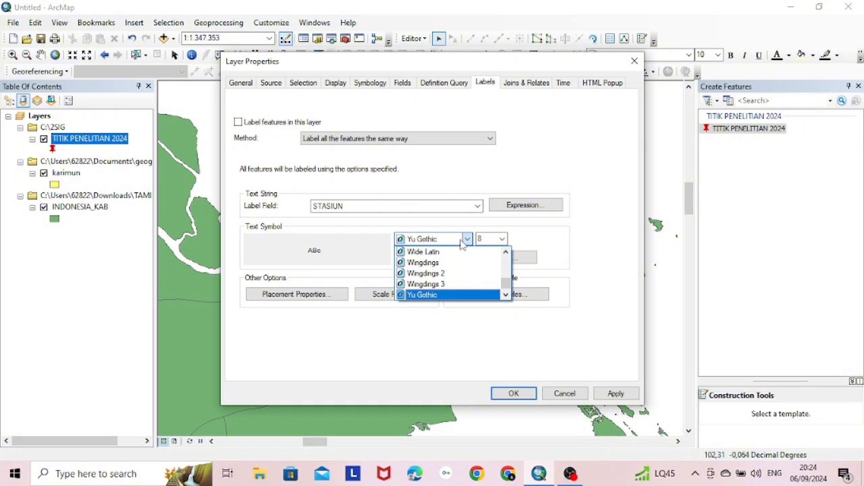
key("t")
key("i")
left_click(462, 243)
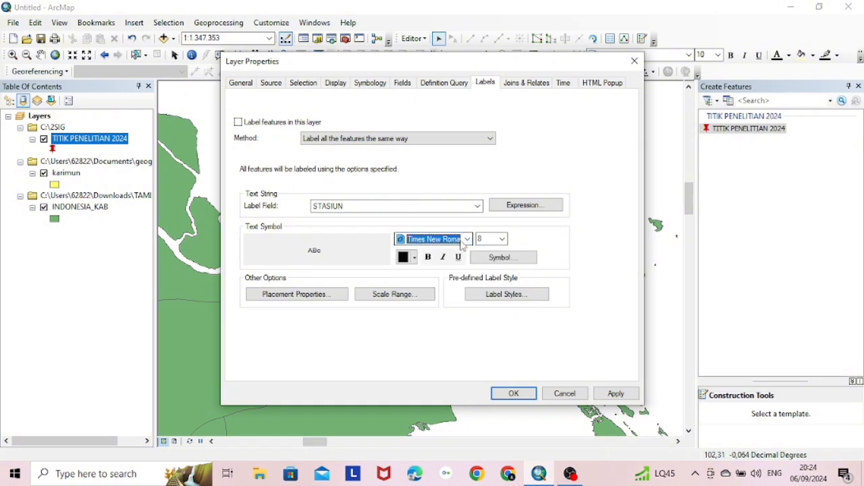
left_click(502, 239)
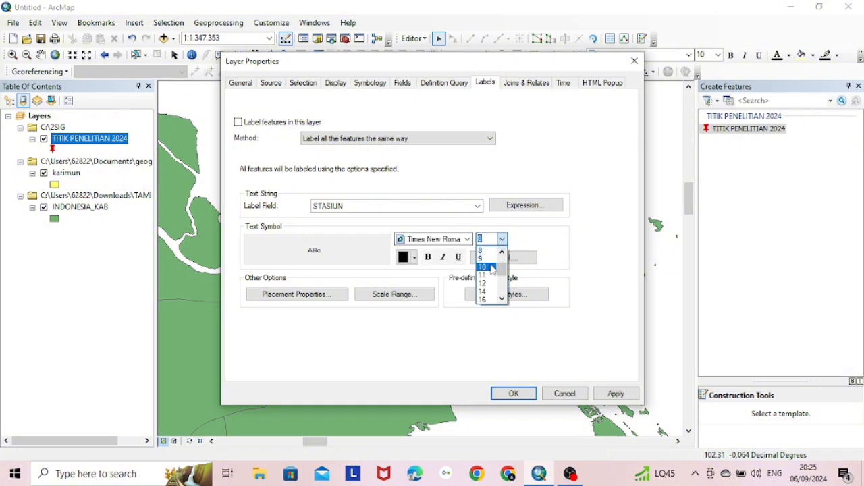
left_click(494, 269)
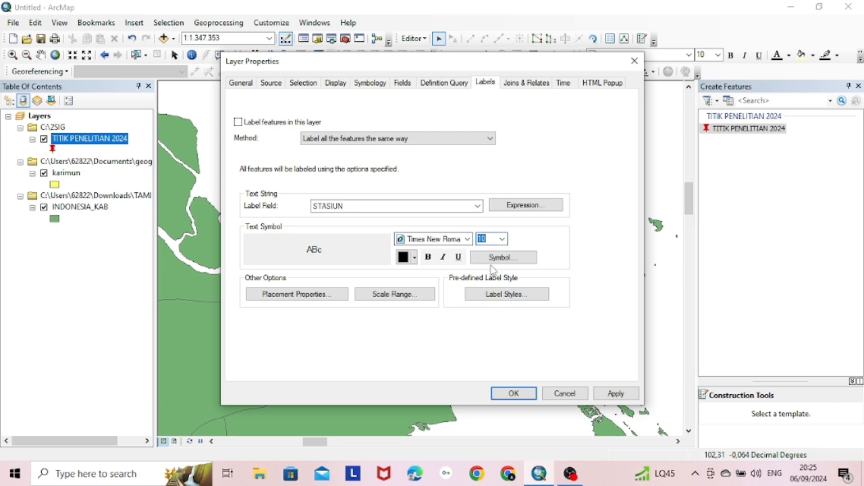
left_click(513, 393)
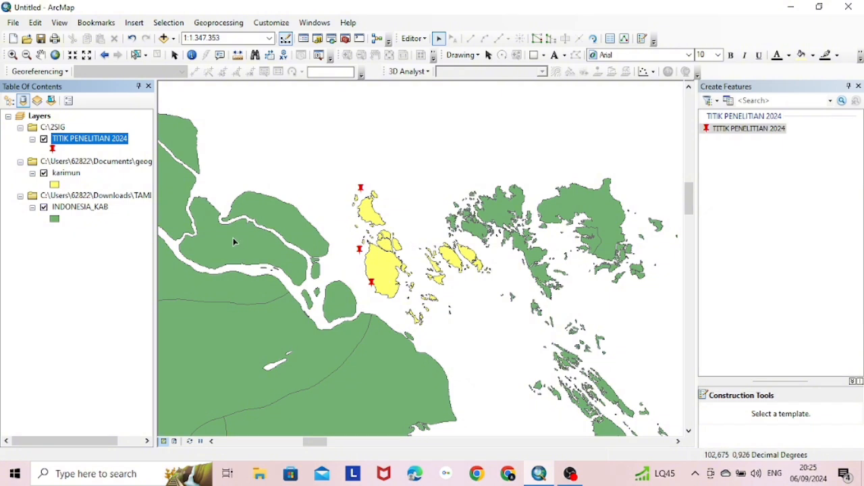
Turn on Label Features for TITIK PENELITIAN 2024 stations and INDONESIA_KAB regency names
right_click(97, 138)
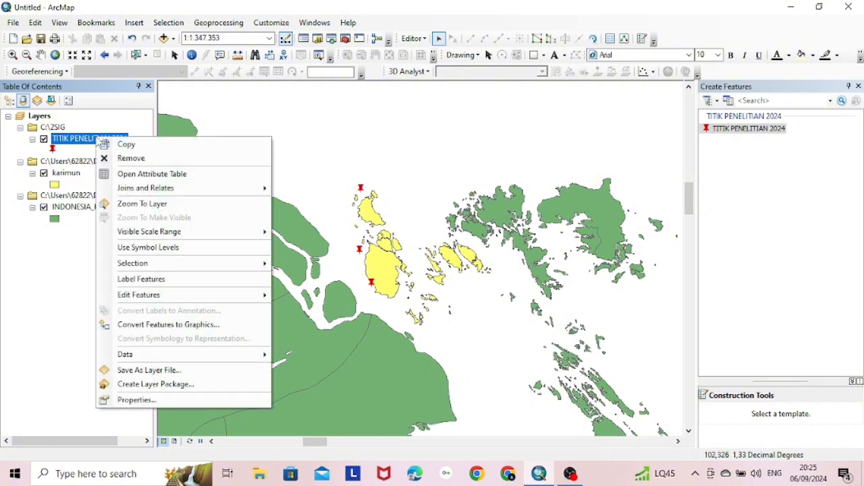
left_click(199, 280)
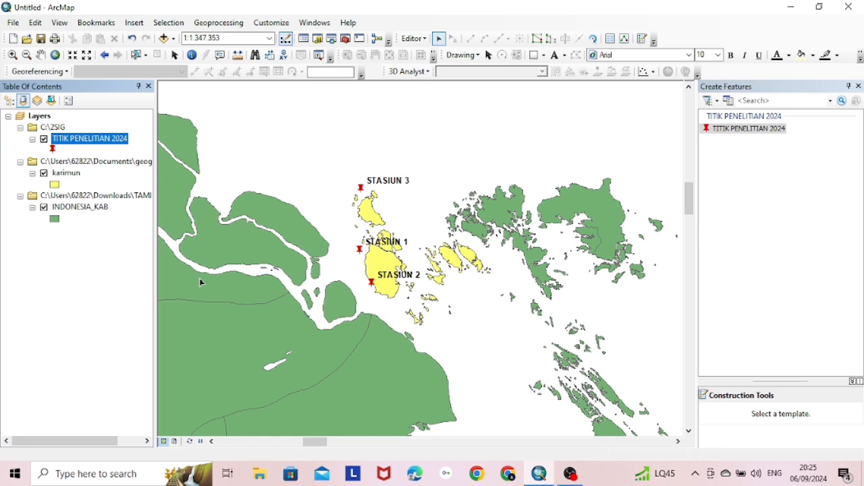
left_click(75, 208)
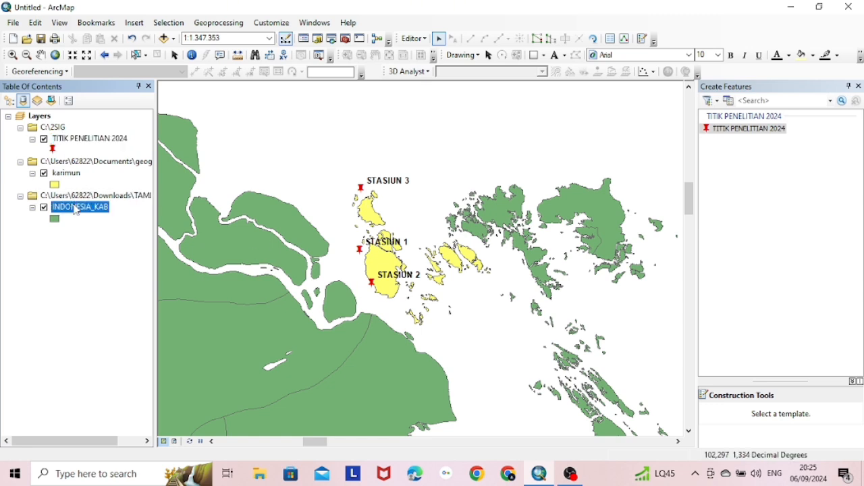
right_click(76, 208)
left_click(162, 325)
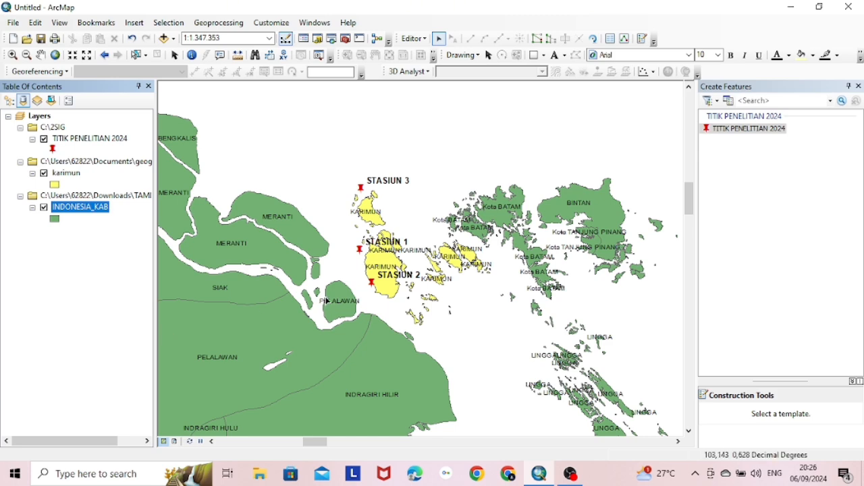
Add the Imagery basemap beneath the layers and switch off INDONESIA_KAB
left_click(173, 39)
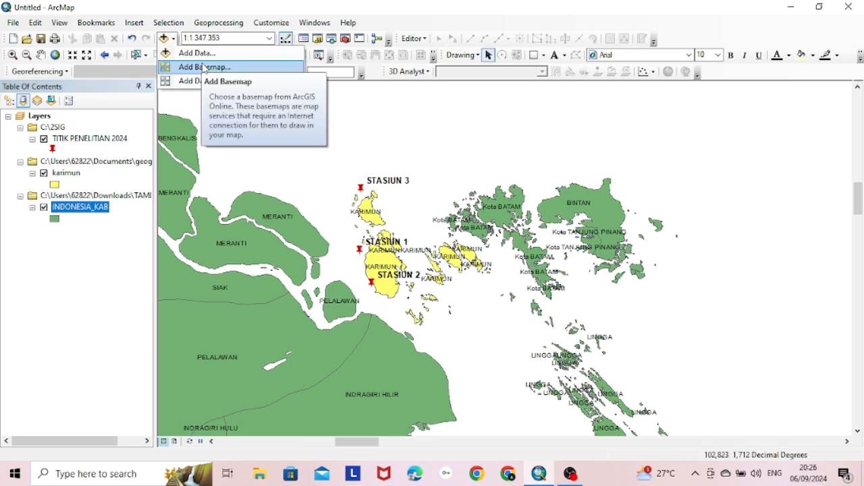
left_click(205, 67)
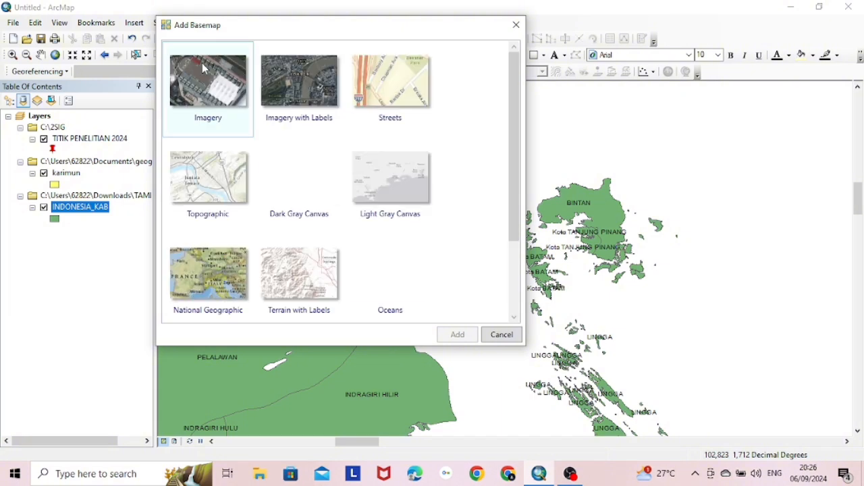
left_click(209, 77)
left_click(457, 335)
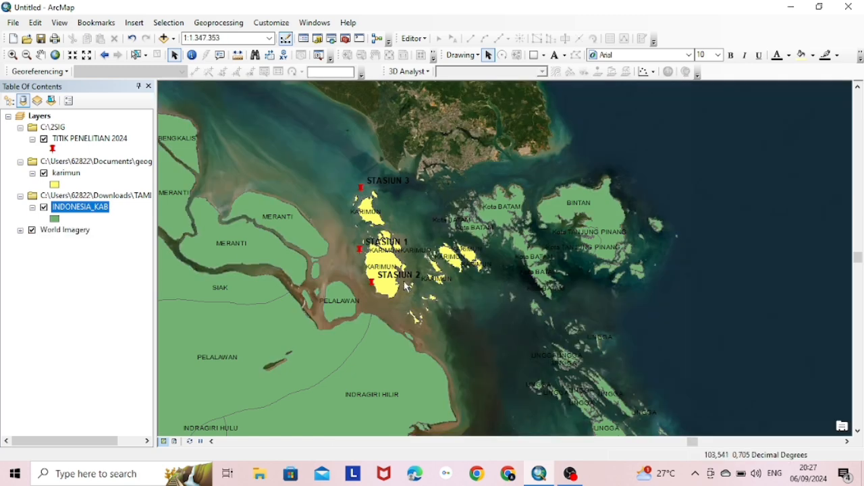
left_click(44, 208)
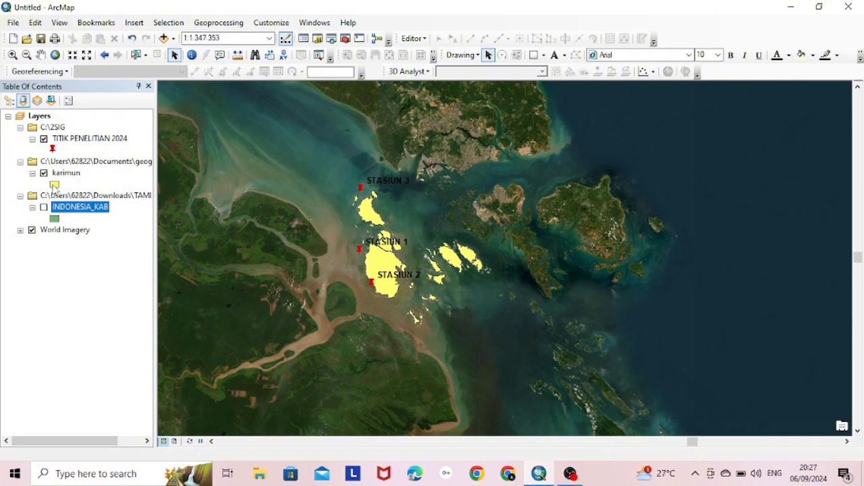
Give the karimun symbol No Color fill and a red outline of width 2
left_click(54, 186)
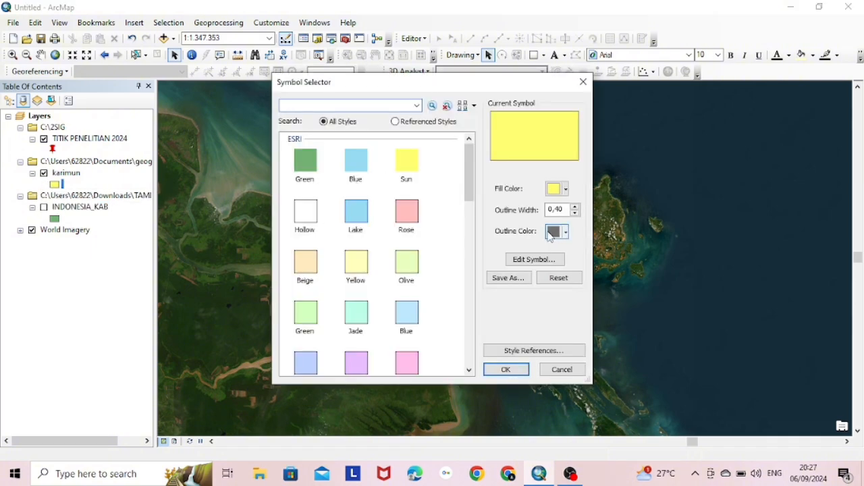
left_click(556, 189)
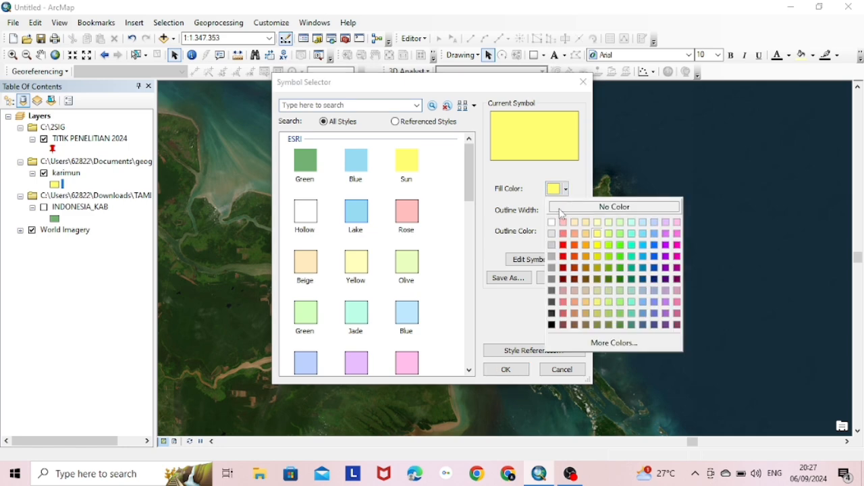
left_click(559, 205)
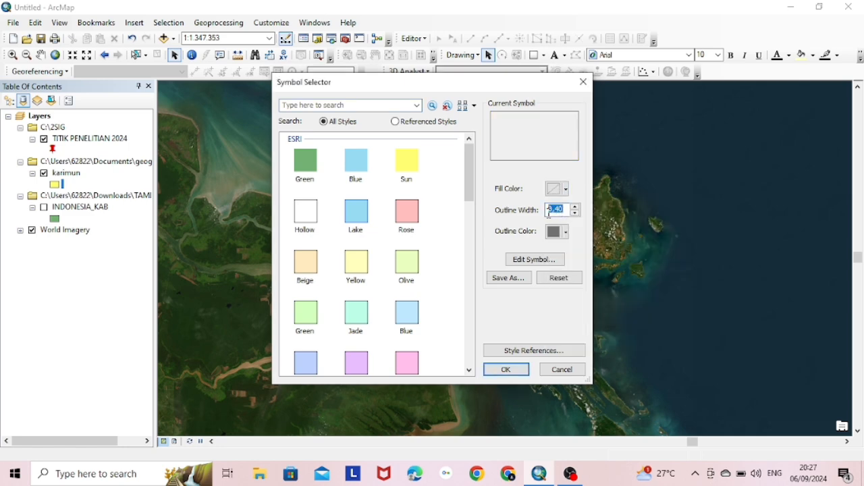
type("2")
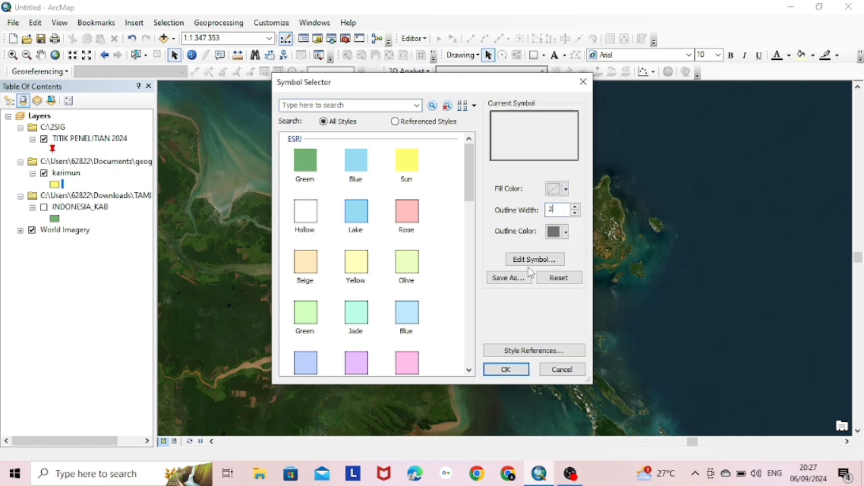
left_click(520, 369)
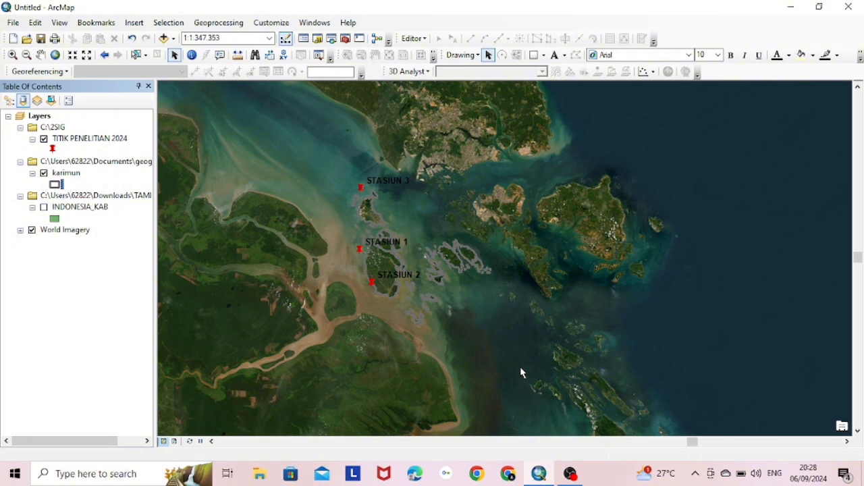
left_click(56, 185)
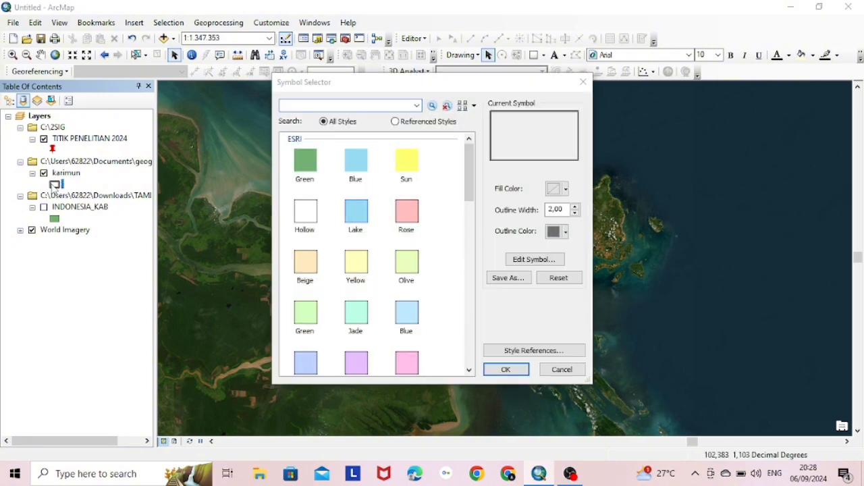
left_click(566, 231)
left_click(564, 288)
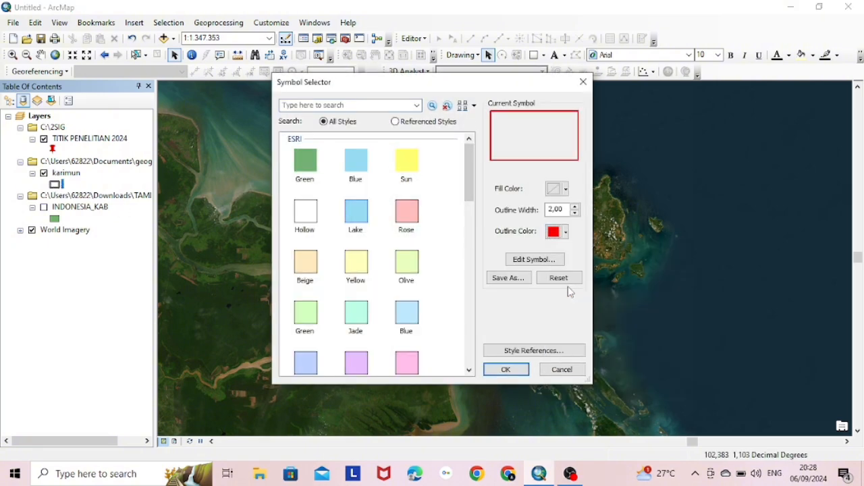
left_click(505, 369)
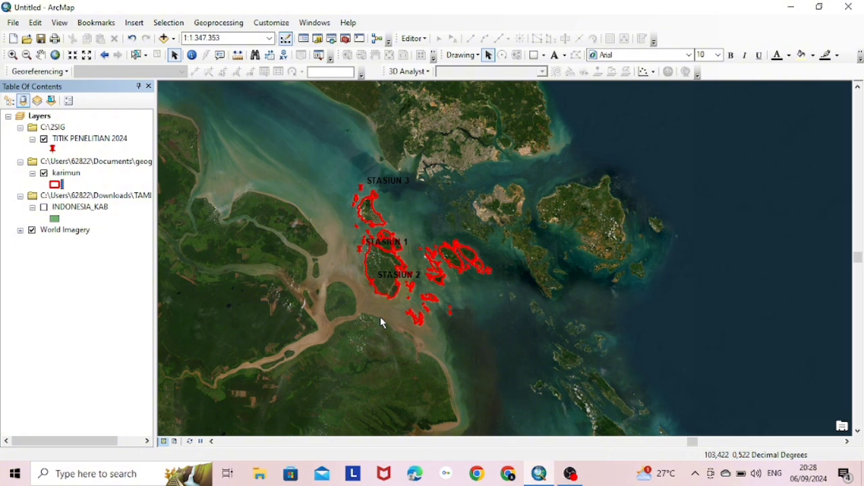
Switch to Layout View and bring up File > Page and Print Setup
left_click(60, 22)
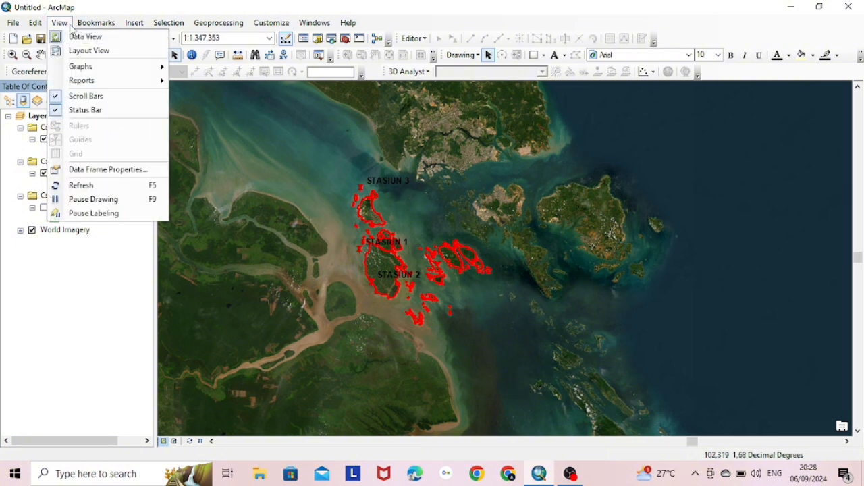
left_click(95, 48)
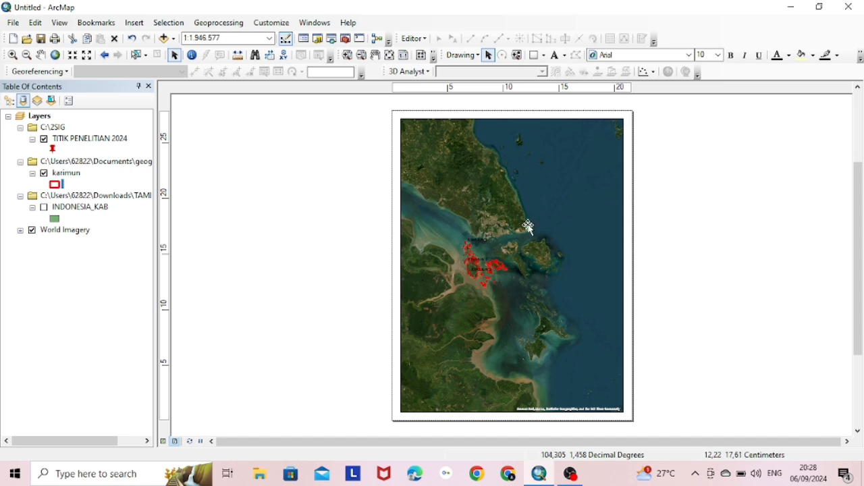
left_click(23, 23)
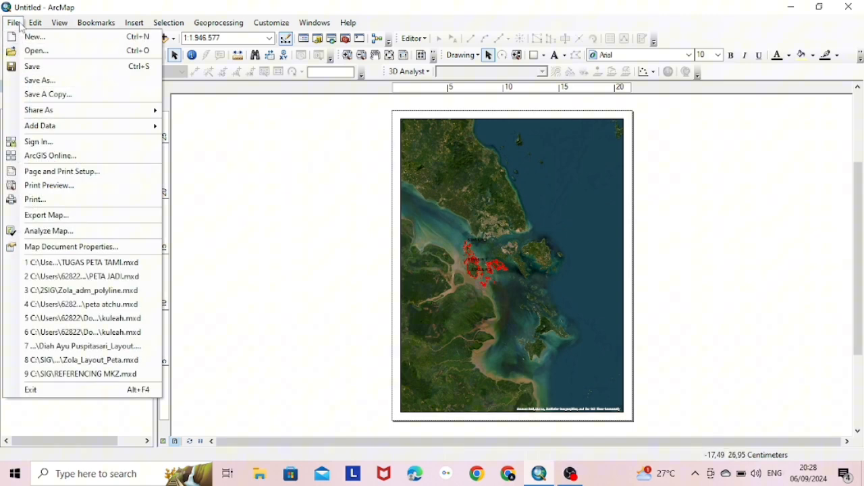
left_click(143, 173)
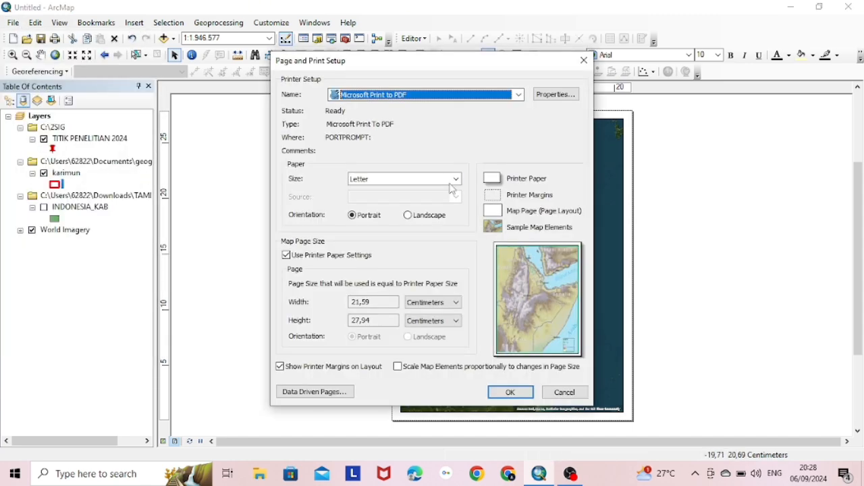
Change the paper size from Letter Portrait to A4 Landscape
left_click(456, 179)
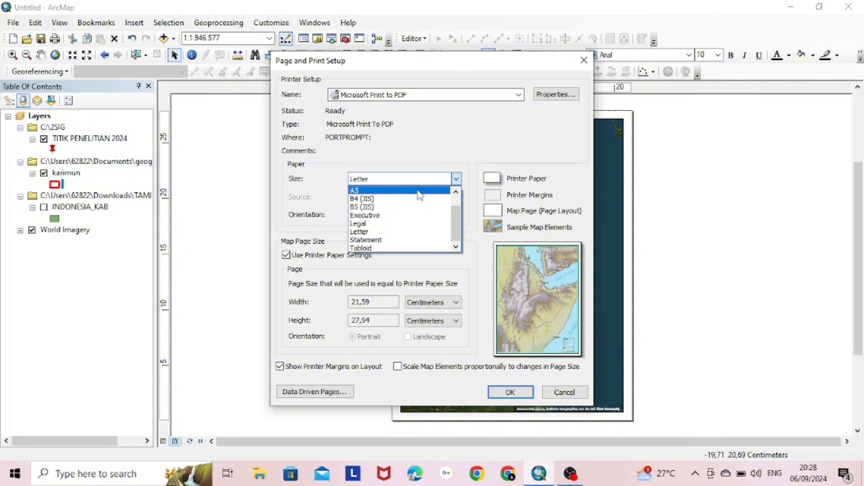
scroll(446, 195, "up", 2)
left_click(433, 190)
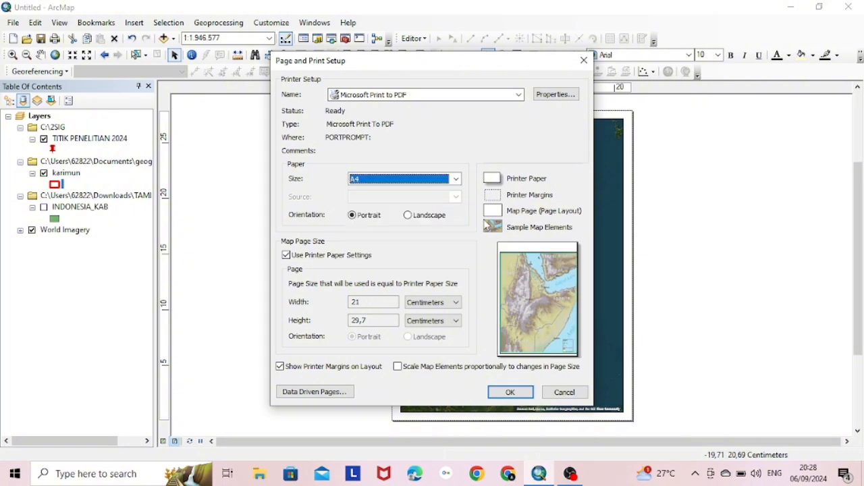
left_click(437, 216)
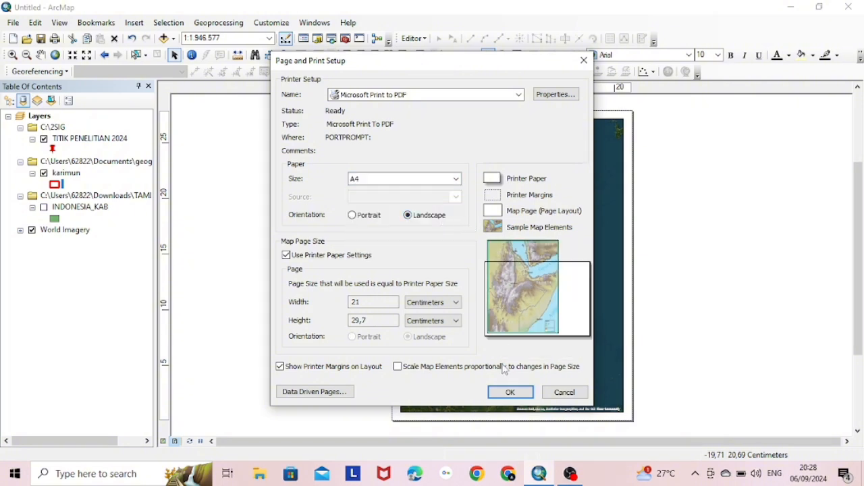
left_click(508, 393)
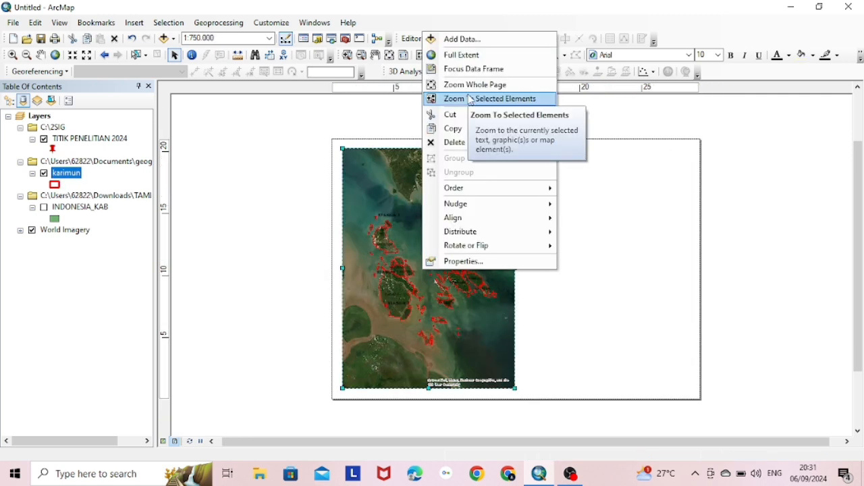
Create a new Graticule grid in the data frame's Grids properties
left_click(484, 261)
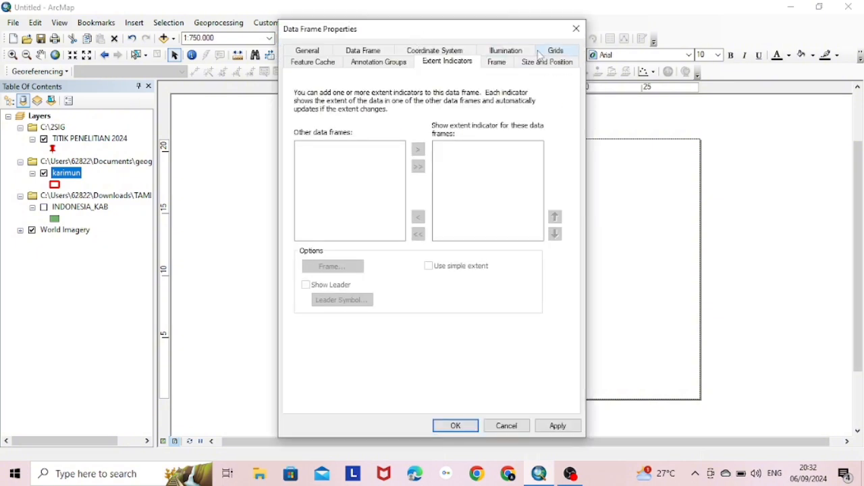
left_click(564, 51)
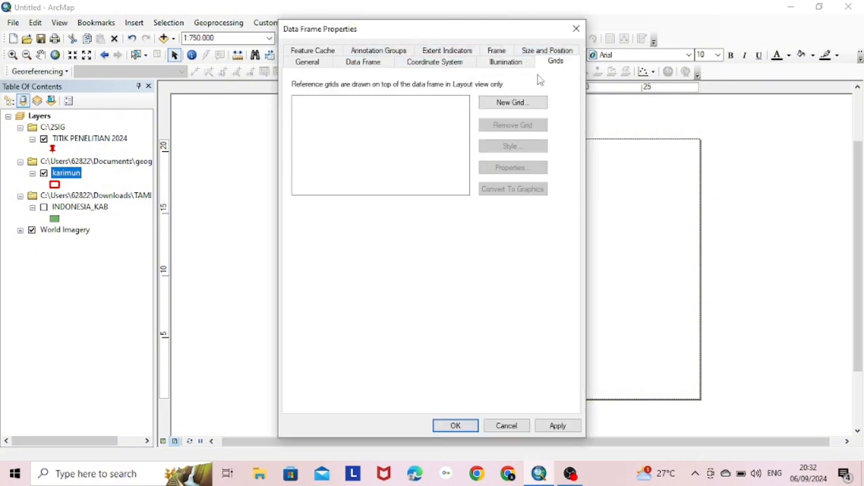
left_click(512, 103)
left_click(531, 347)
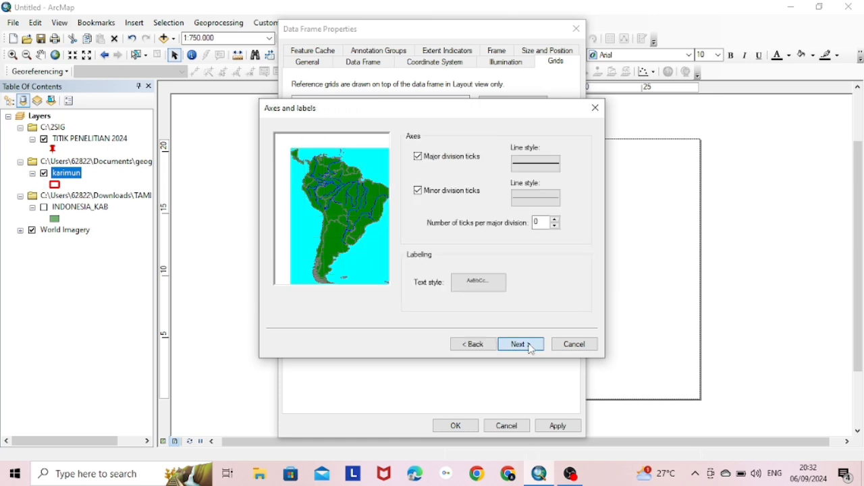
left_click(531, 347)
left_click(531, 347)
Set graticule labels to bold Times New Roman 10, with left-side labels vertical
left_click(535, 168)
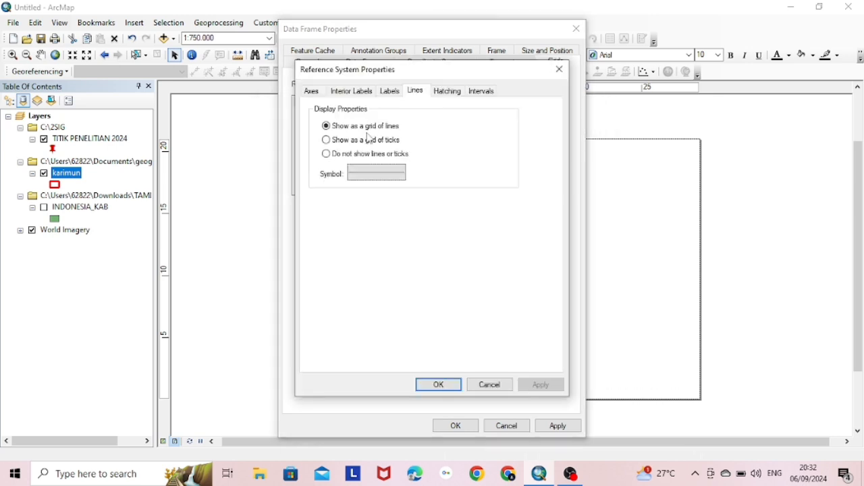
left_click(390, 91)
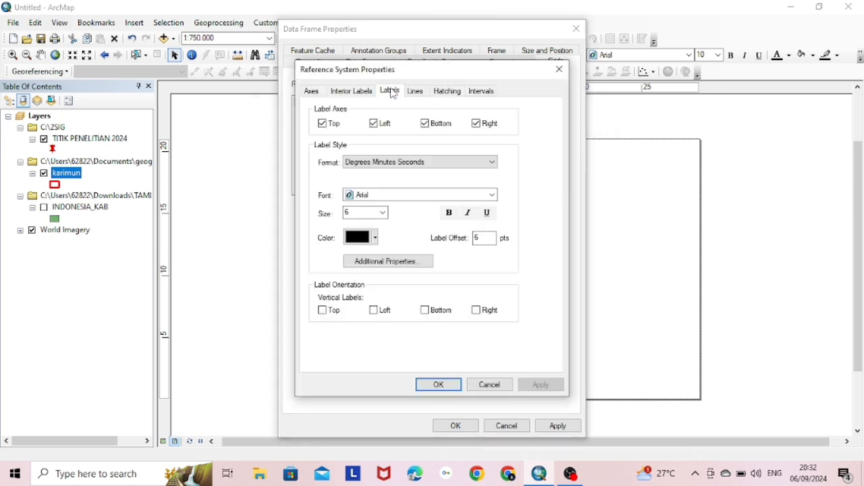
left_click(408, 197)
type("ti")
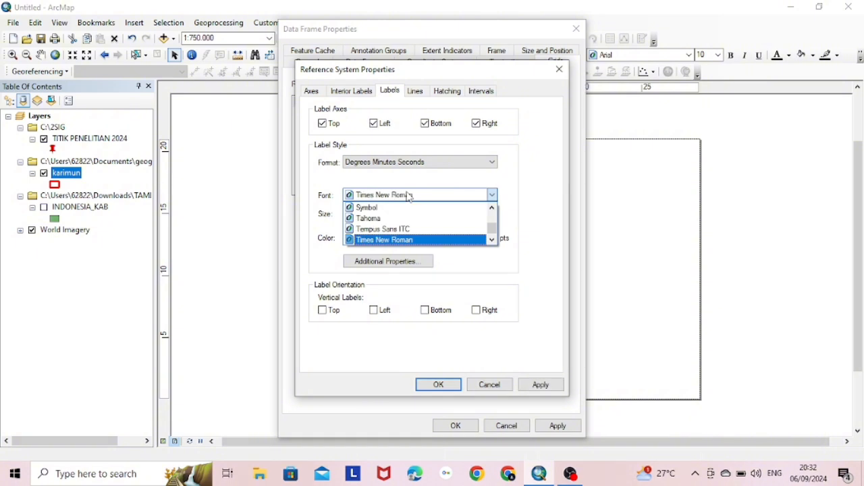
key("Return")
double_click(350, 214)
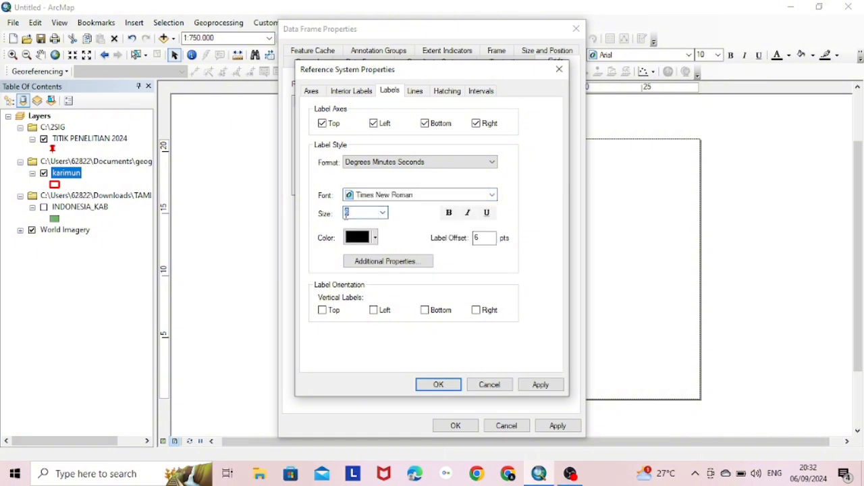
type("10")
left_click(448, 212)
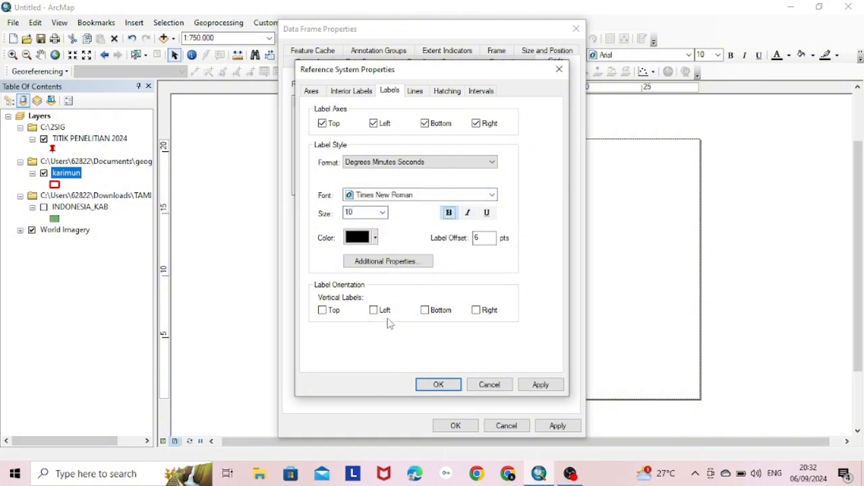
left_click(374, 310)
left_click(533, 384)
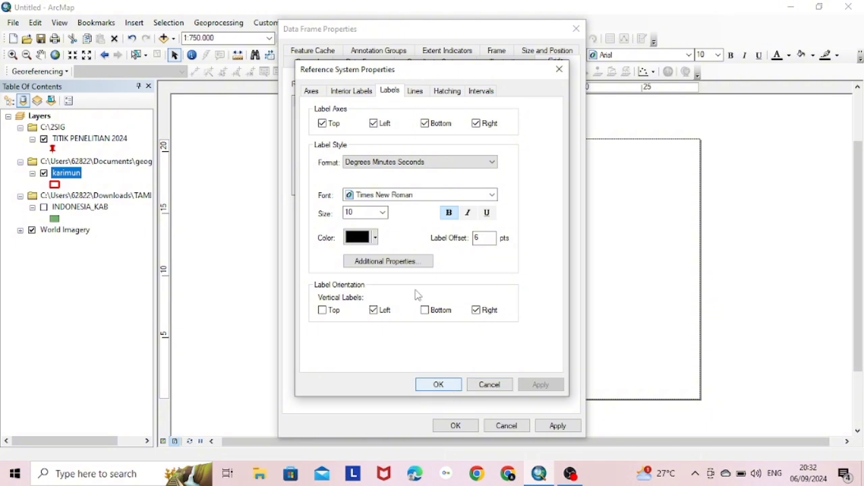
Set the graticule intervals to 0°50' on both axes and apply the grid
left_click(481, 92)
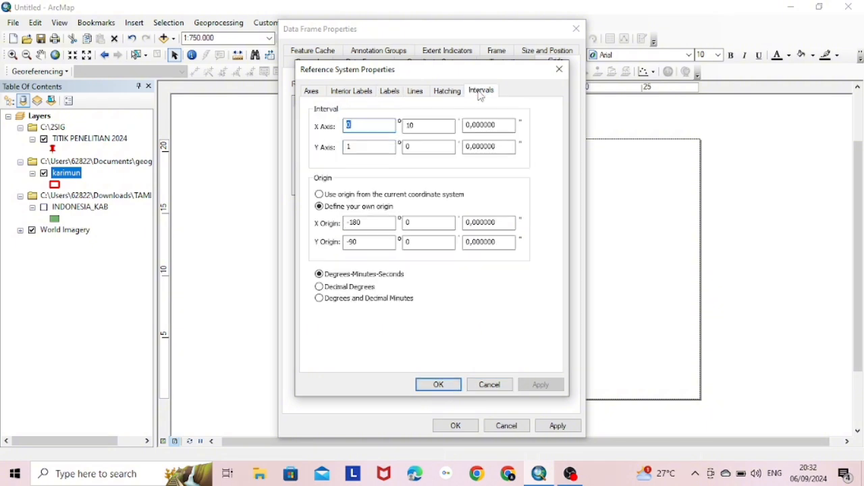
double_click(357, 147)
type("0")
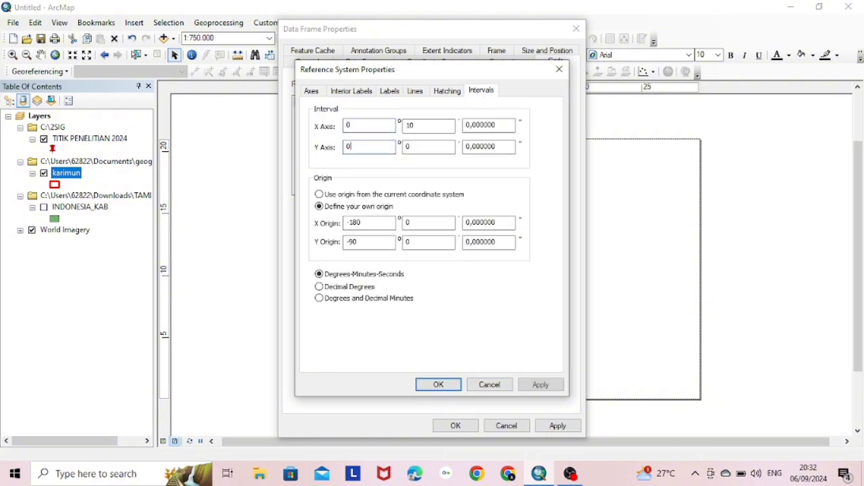
double_click(409, 126)
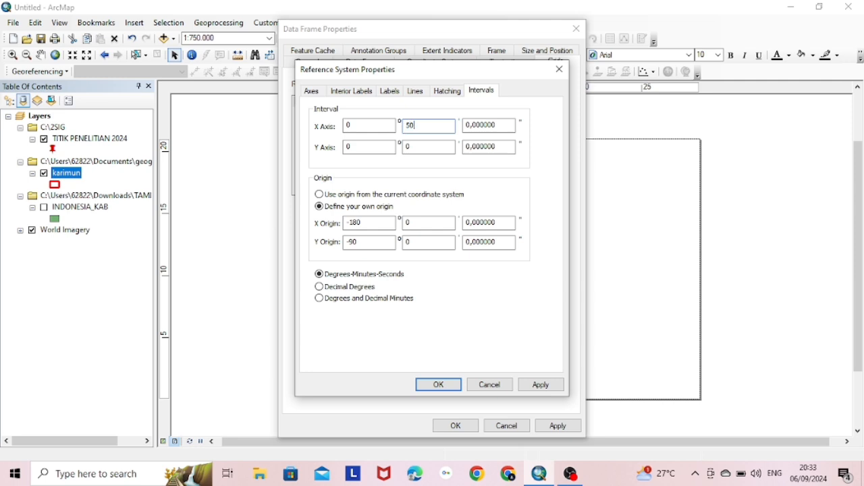
double_click(411, 147)
type("50")
left_click(541, 385)
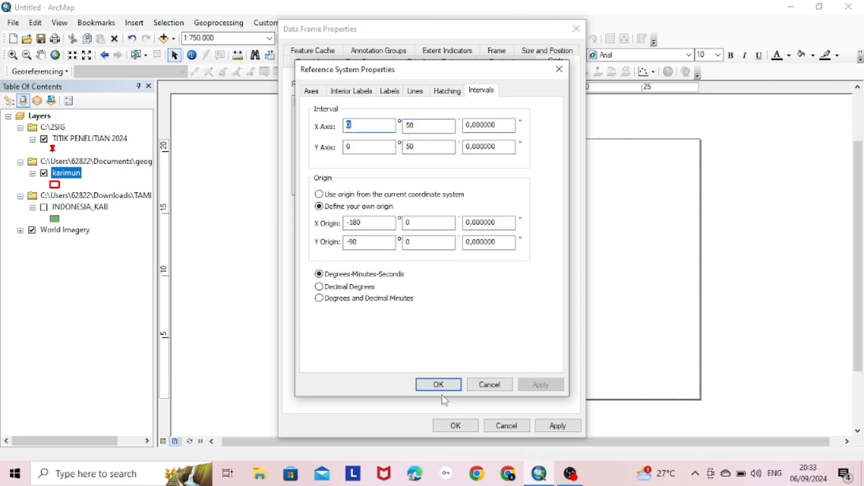
left_click(443, 390)
left_click(559, 428)
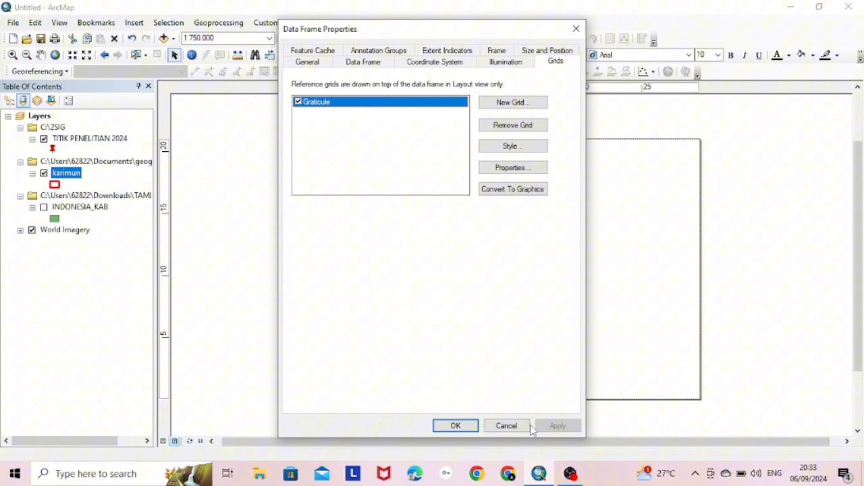
left_click(473, 426)
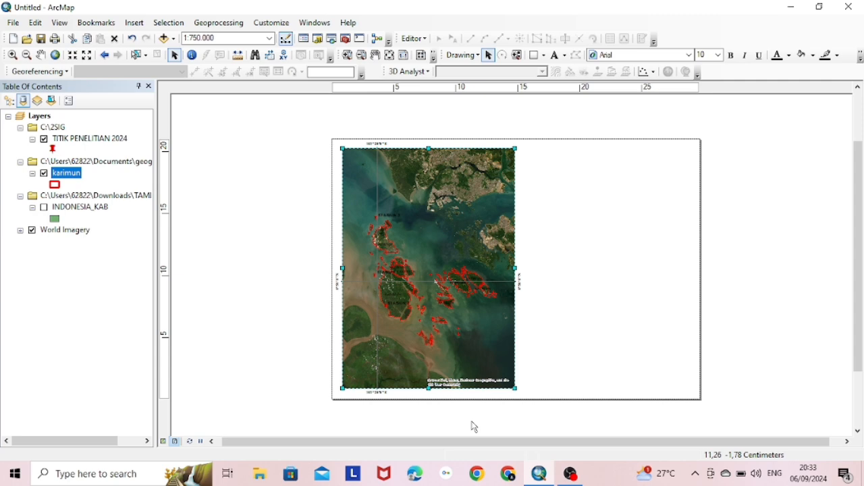
Change the graticule intervals to 0°20' on the X and Y axes
right_click(411, 196)
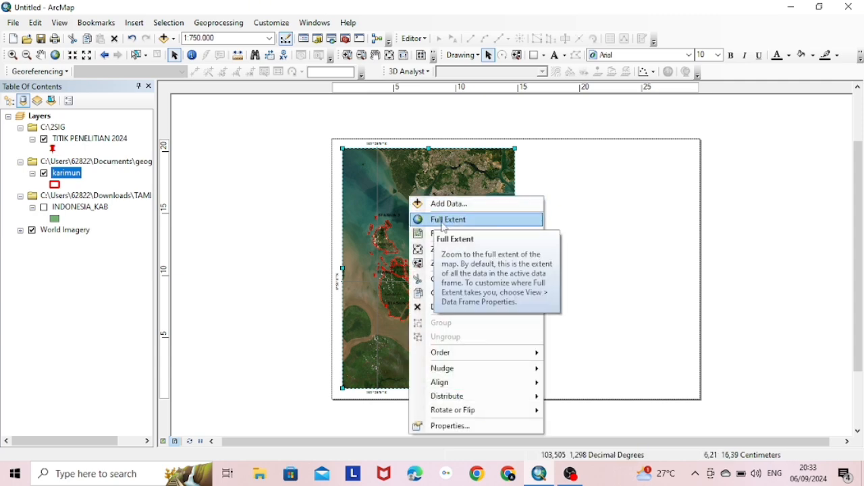
left_click(473, 426)
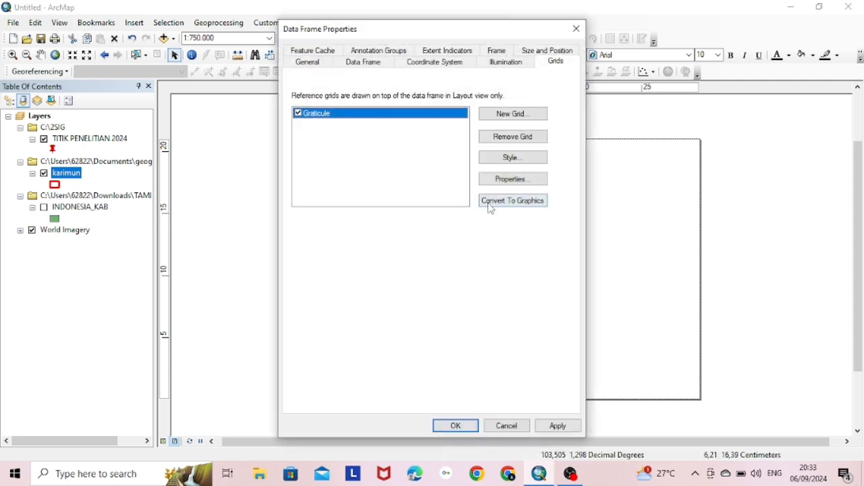
left_click(517, 178)
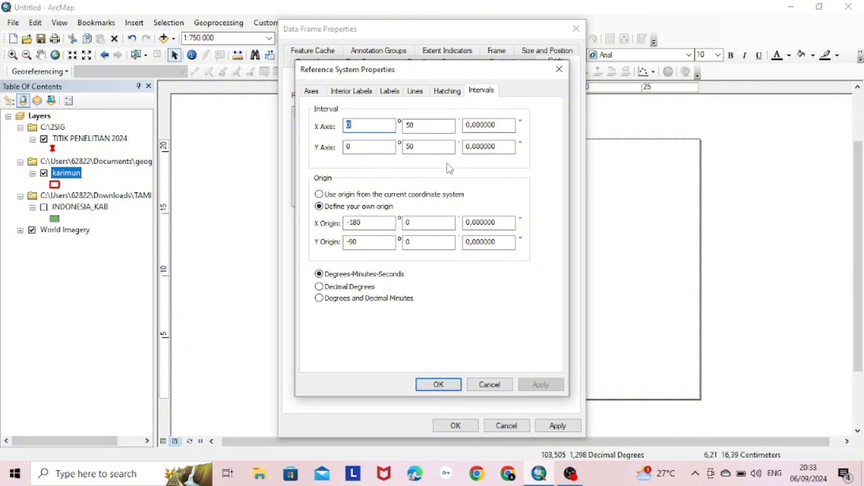
double_click(437, 127)
type("20")
double_click(416, 147)
type("20")
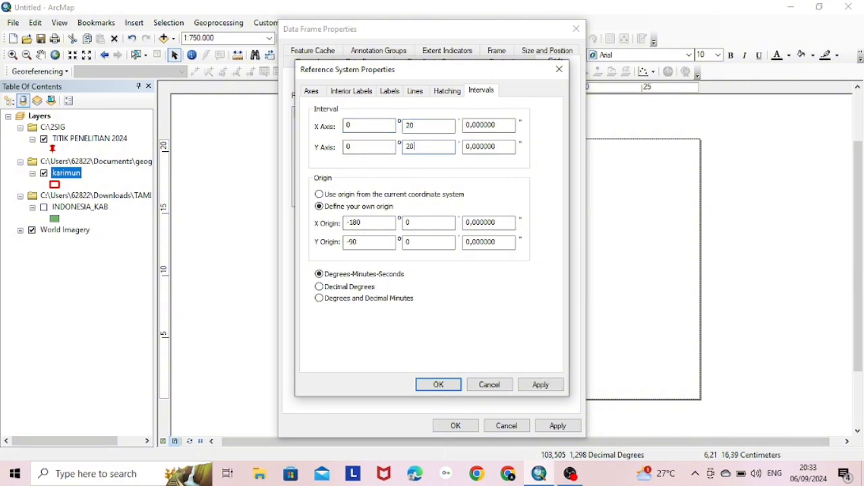
left_click(534, 385)
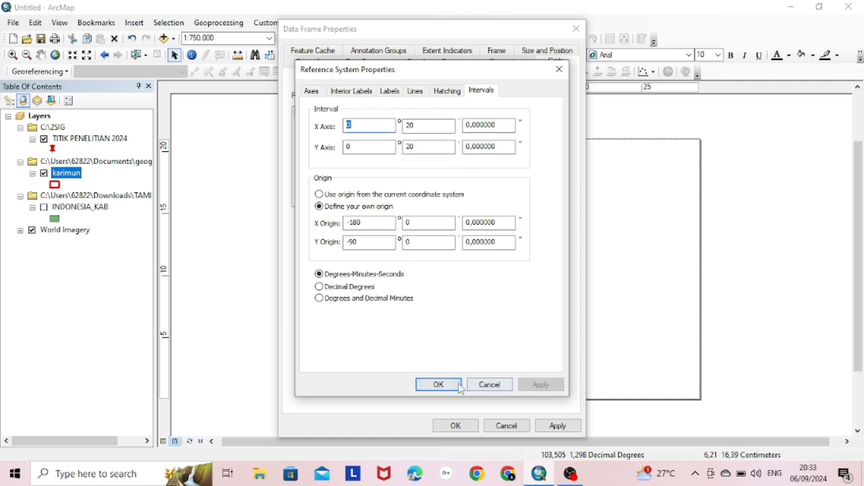
left_click(440, 385)
left_click(556, 426)
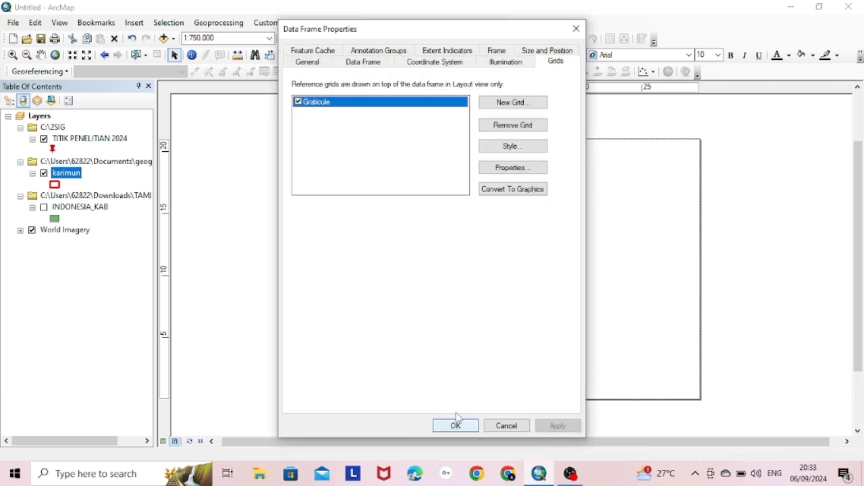
left_click(466, 428)
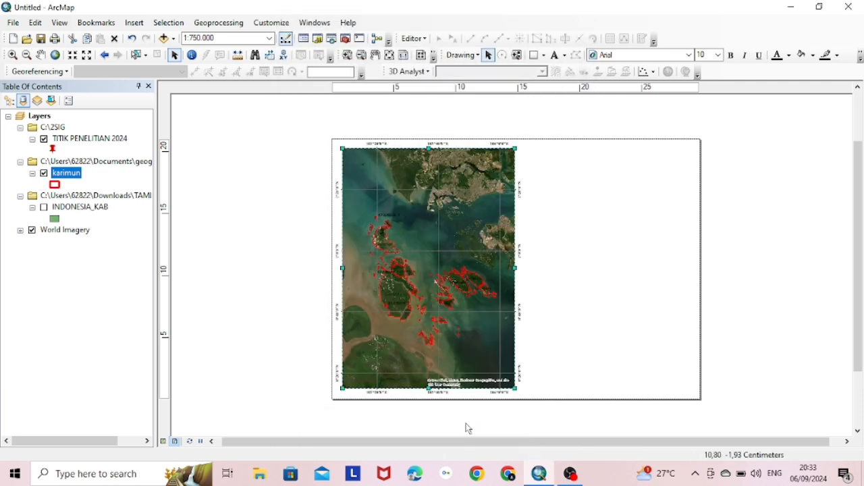
Tighten the graticule intervals further to 0°10' on both axes
right_click(469, 329)
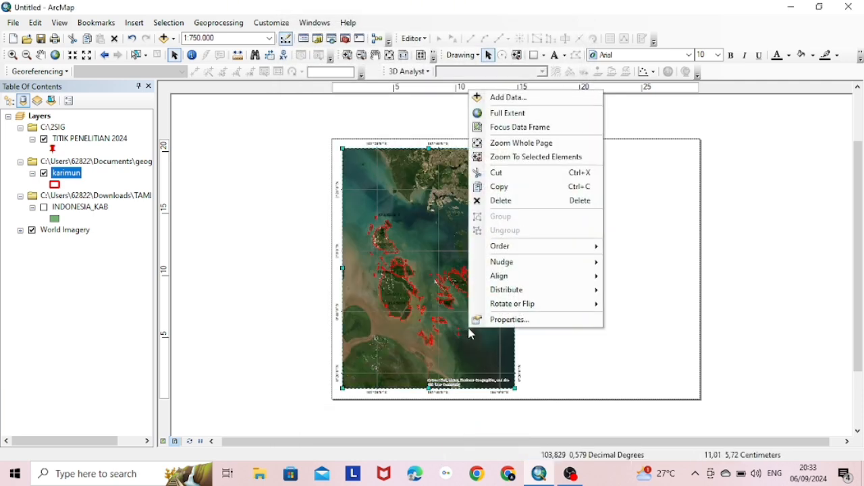
left_click(574, 320)
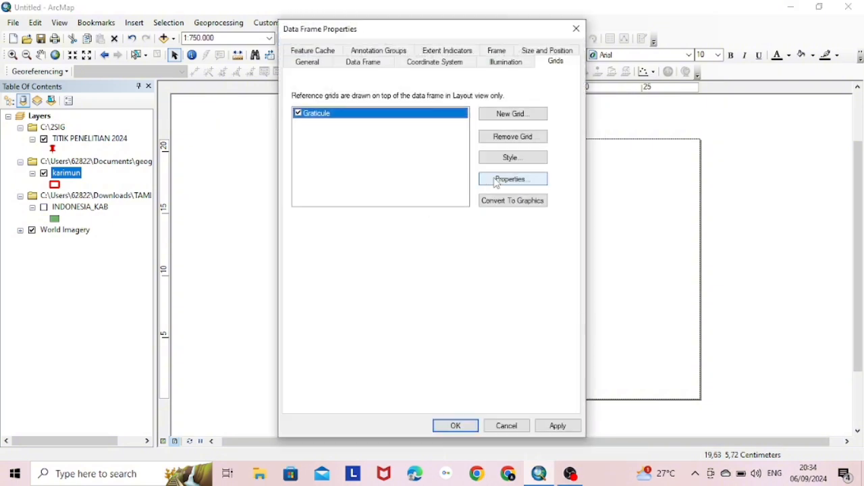
left_click(496, 182)
left_click_drag(420, 127, 384, 131)
type("10")
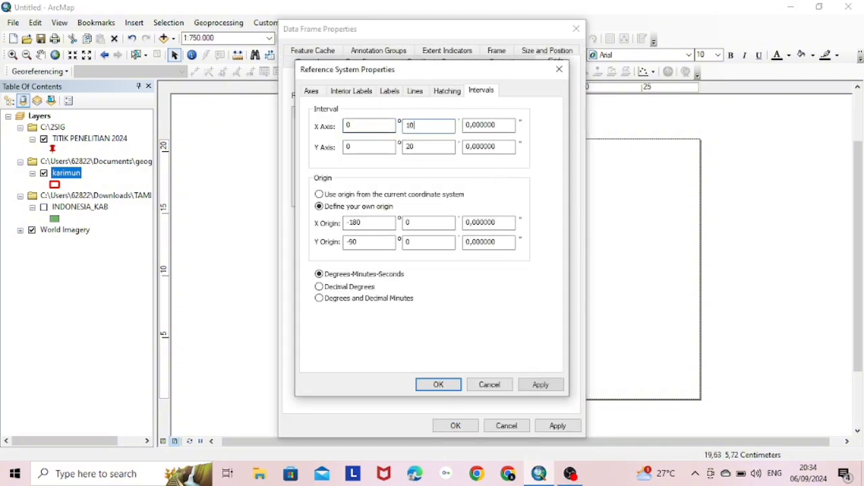
double_click(405, 149)
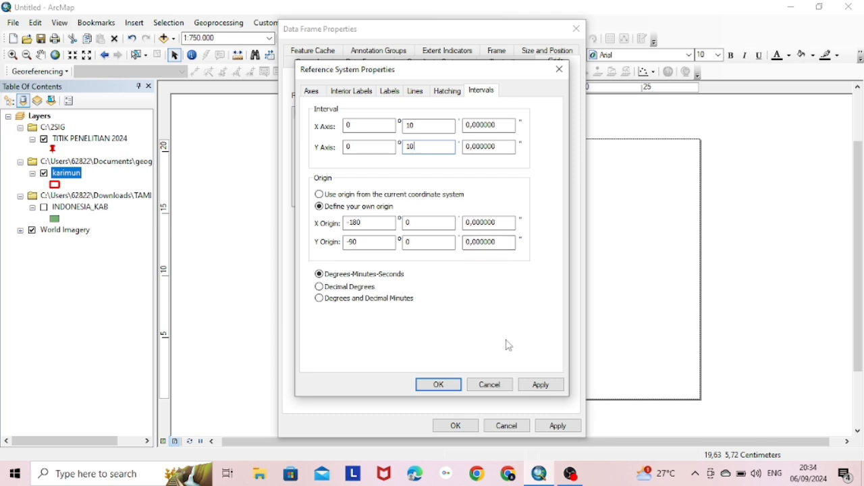
left_click(540, 384)
left_click(460, 385)
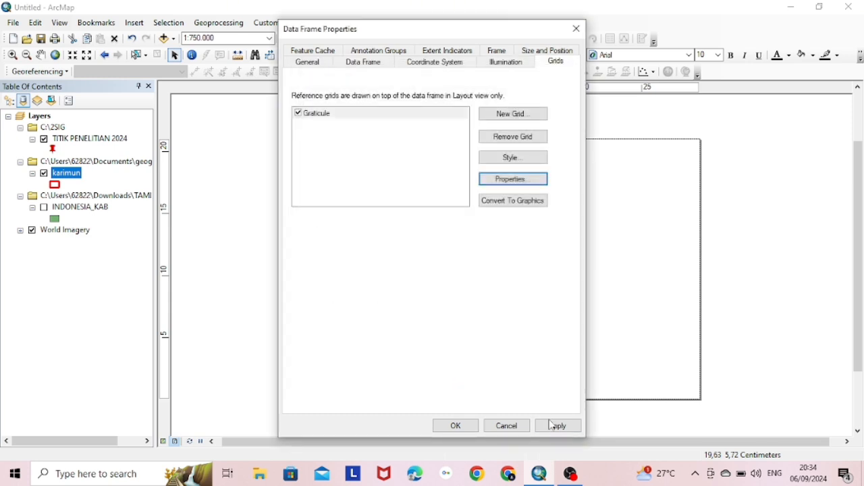
left_click(462, 425)
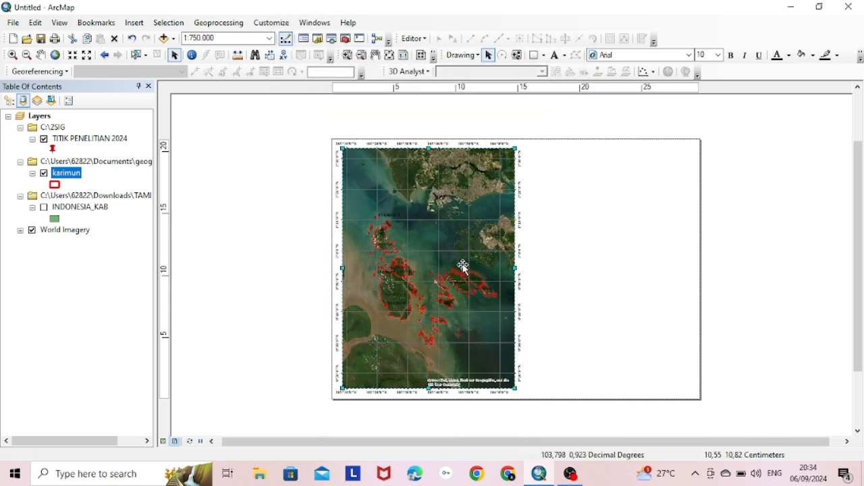
left_click(534, 55)
Draw a rectangle across the page's upper right, between the map and page edge
left_click_drag(540, 155, 589, 163)
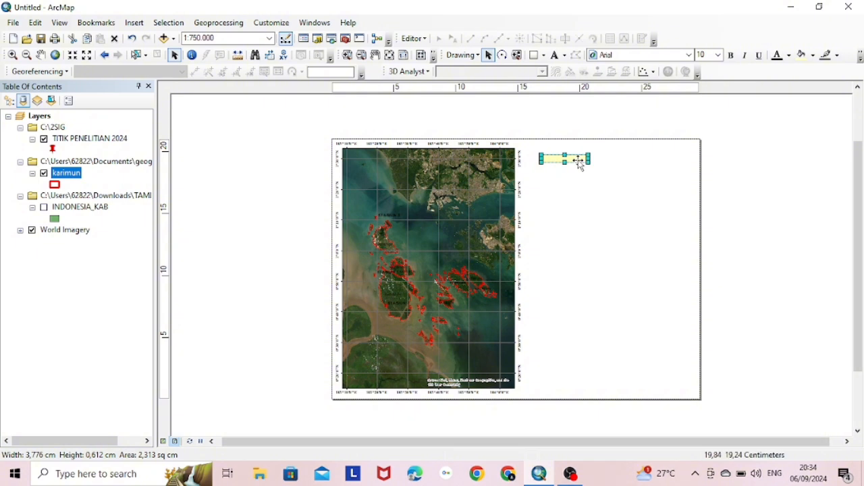
right_click(588, 162)
left_click(610, 223)
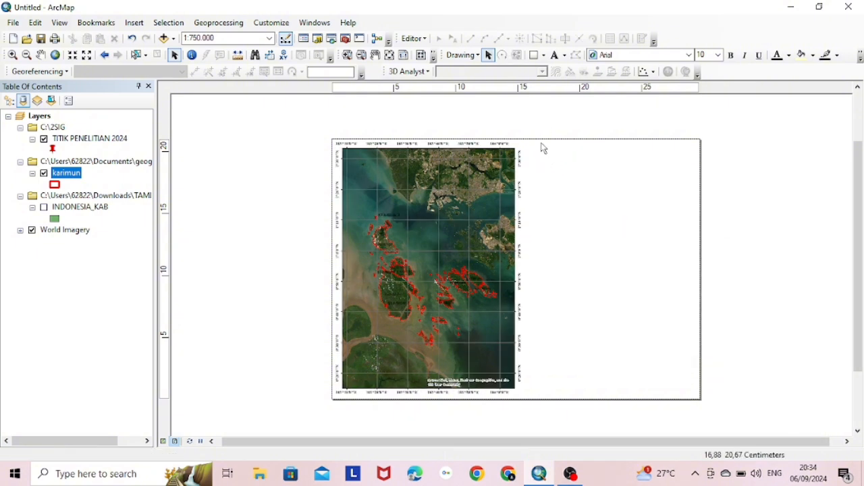
left_click(534, 55)
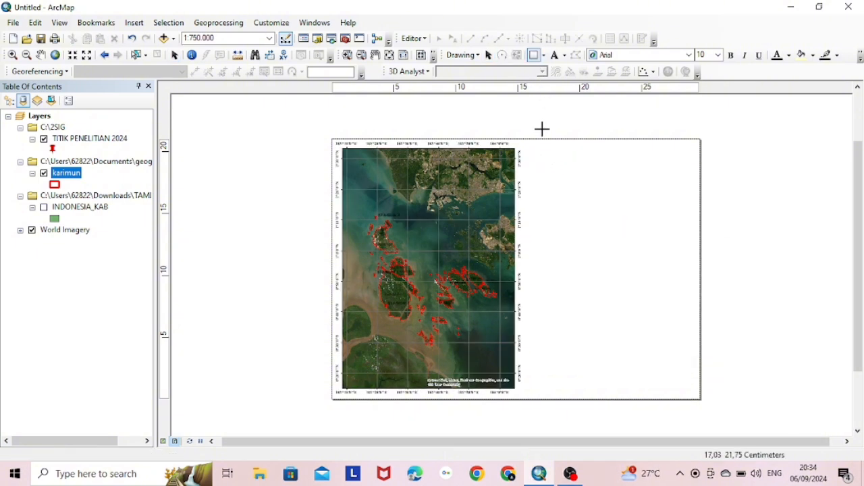
left_click_drag(534, 146, 654, 181)
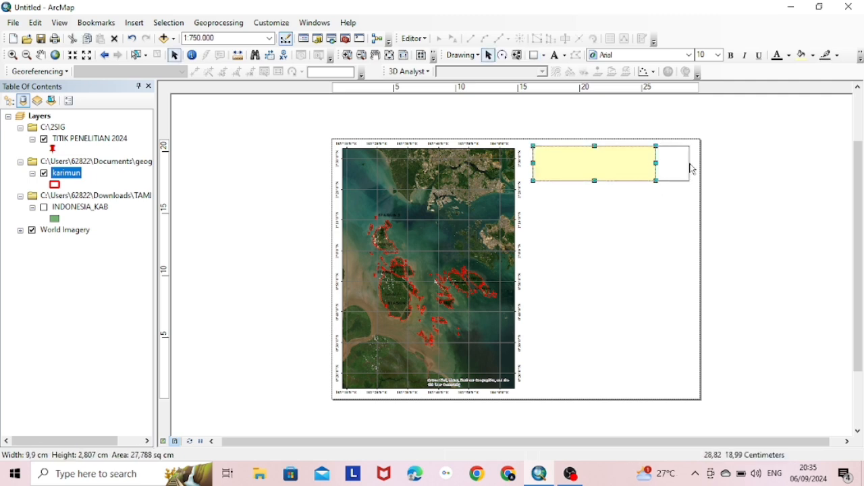
left_click_drag(693, 169, 696, 168)
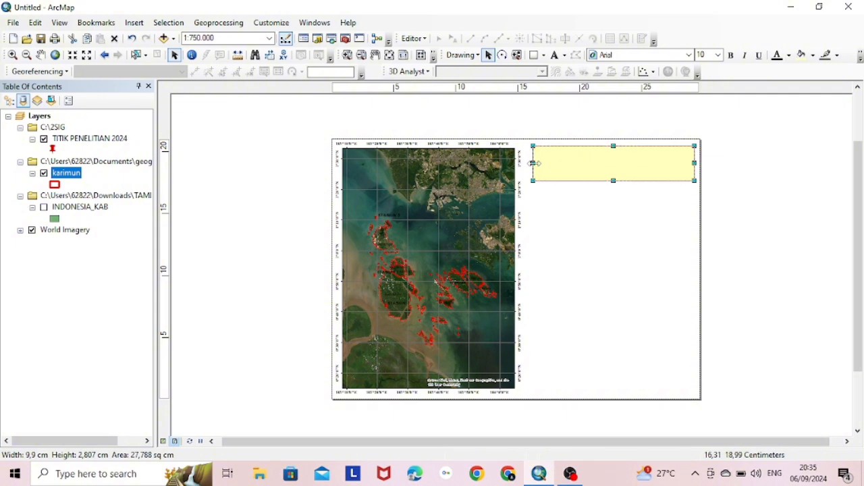
left_click_drag(534, 163, 523, 163)
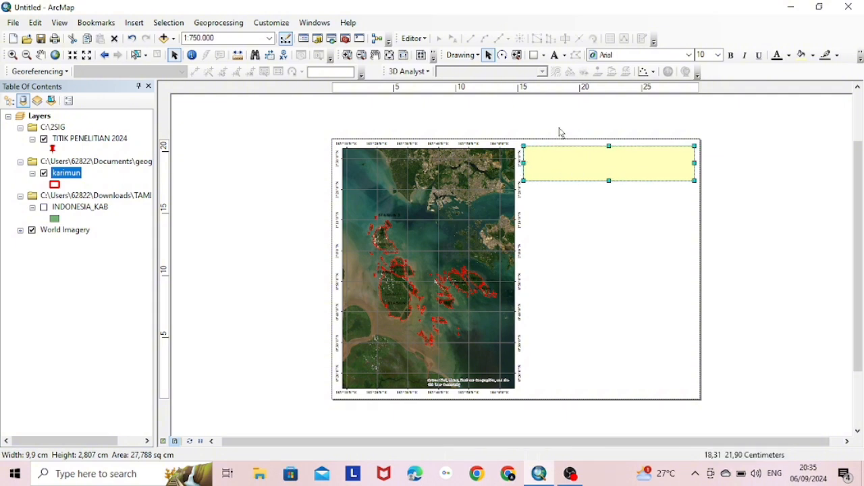
Set the rectangle's fill colour to No Color
right_click(572, 155)
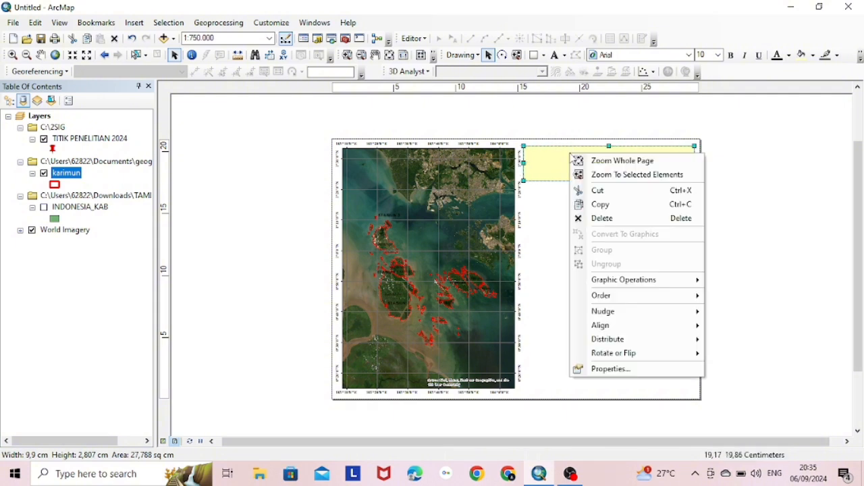
left_click(625, 371)
left_click(388, 181)
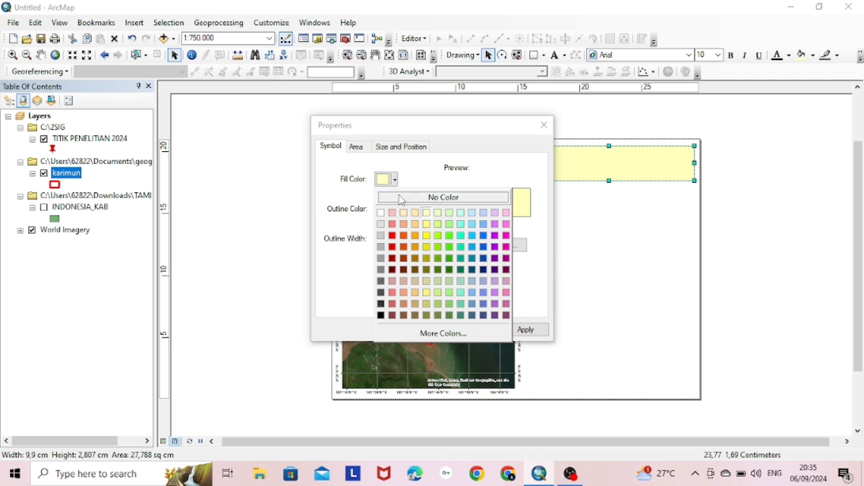
left_click(390, 197)
left_click(525, 330)
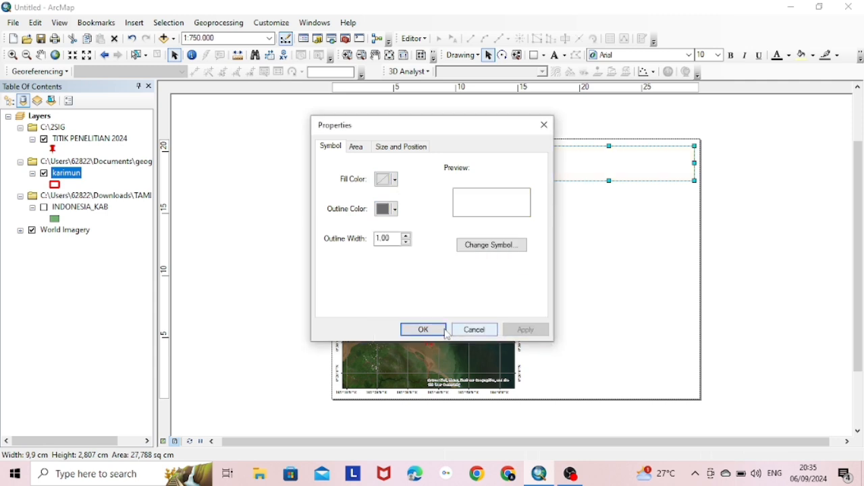
left_click(422, 329)
Stretch the empty frame downward until it is level with the map's bottom edge
left_click(682, 213)
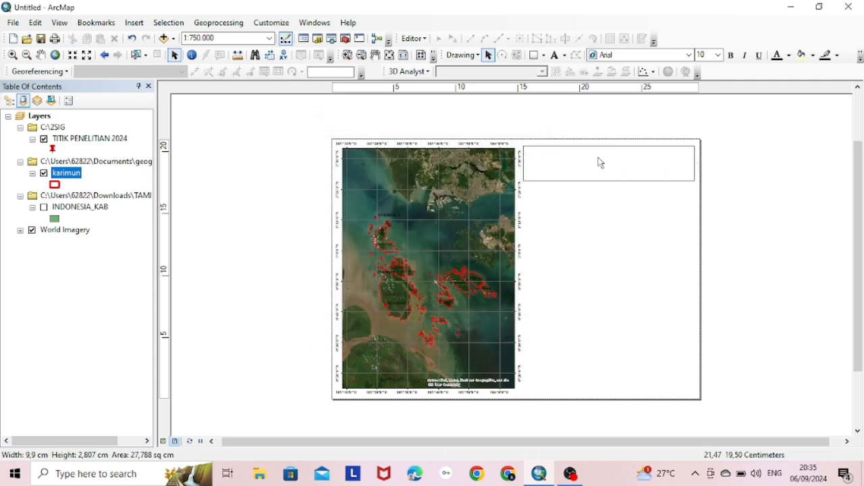
left_click(689, 169)
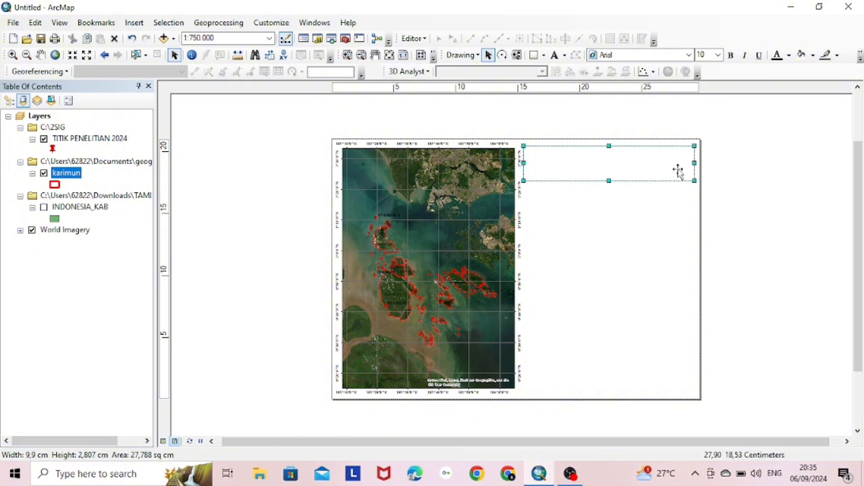
right_click(685, 174)
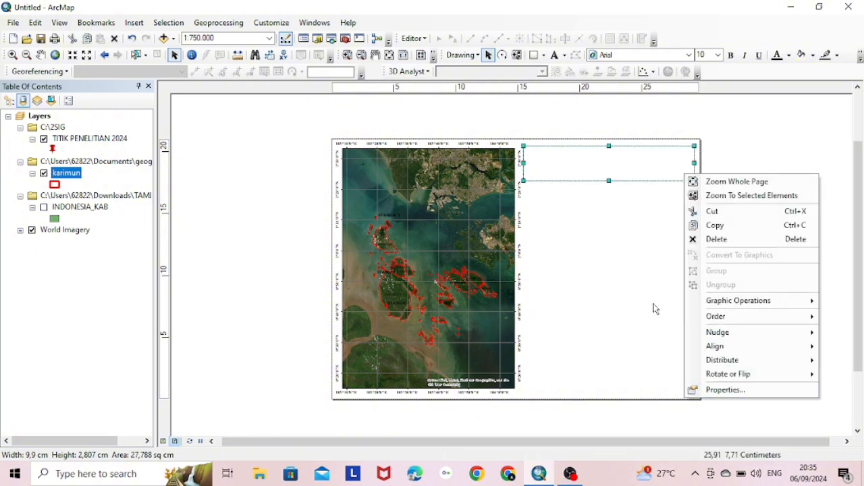
key("Escape")
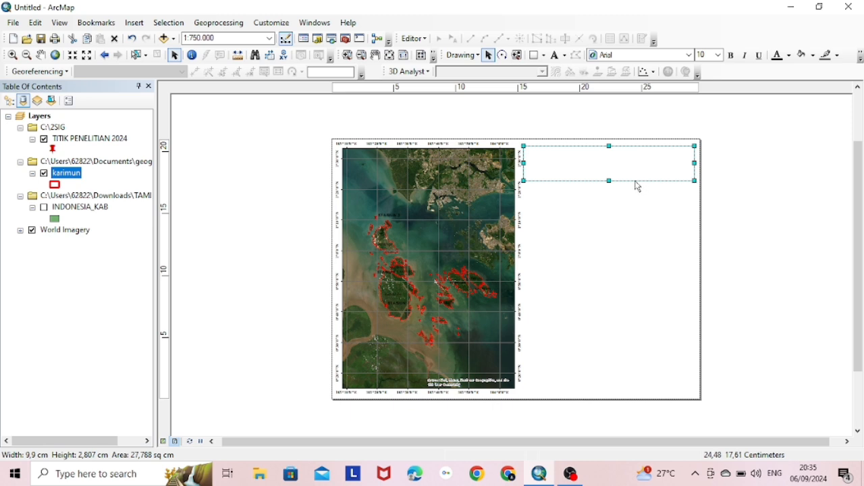
left_click_drag(610, 181, 610, 265)
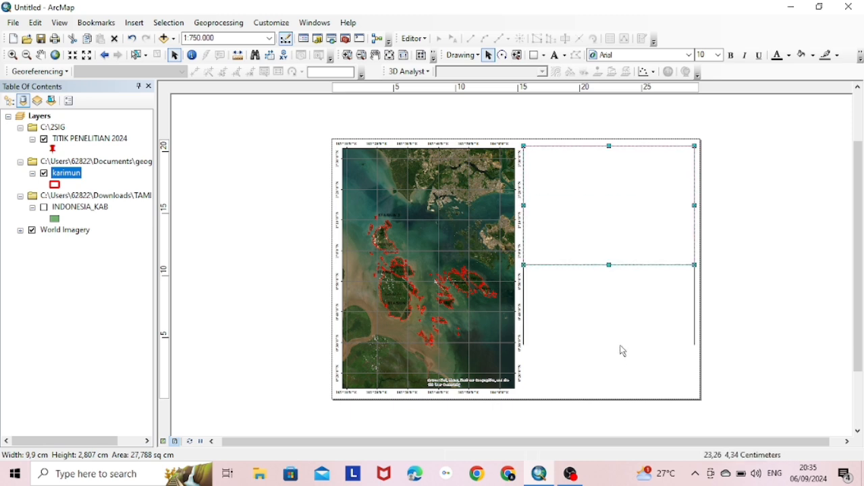
left_click_drag(629, 376, 610, 390)
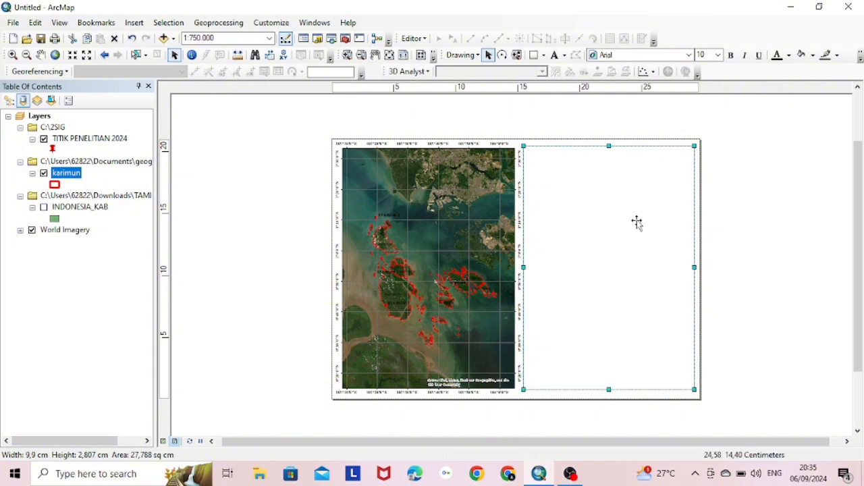
Add a two-line title 'PETA LOKASI PENELITIAN' / 'KARIMUN 2024' at the top of the right frame
left_click(556, 58)
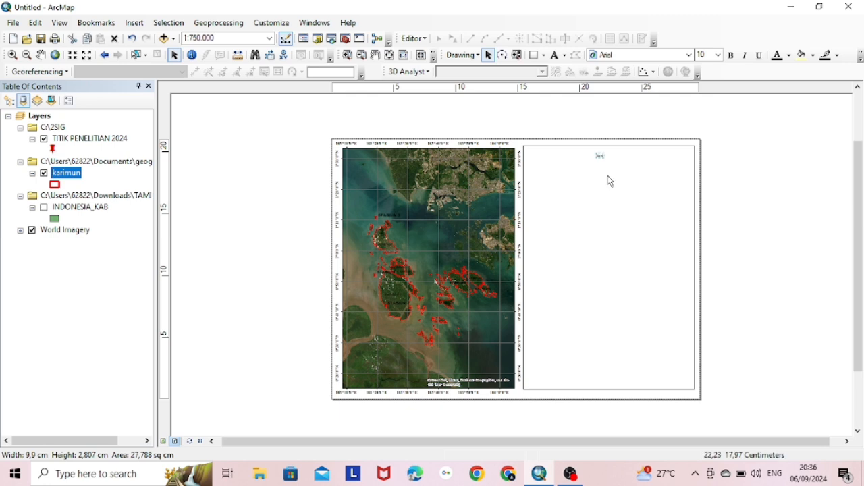
double_click(602, 156)
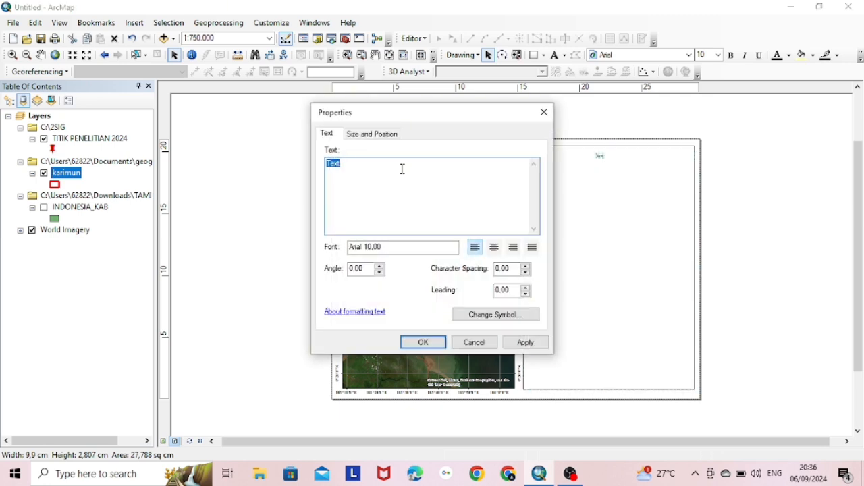
type("PETA LOKASI PENELITIA")
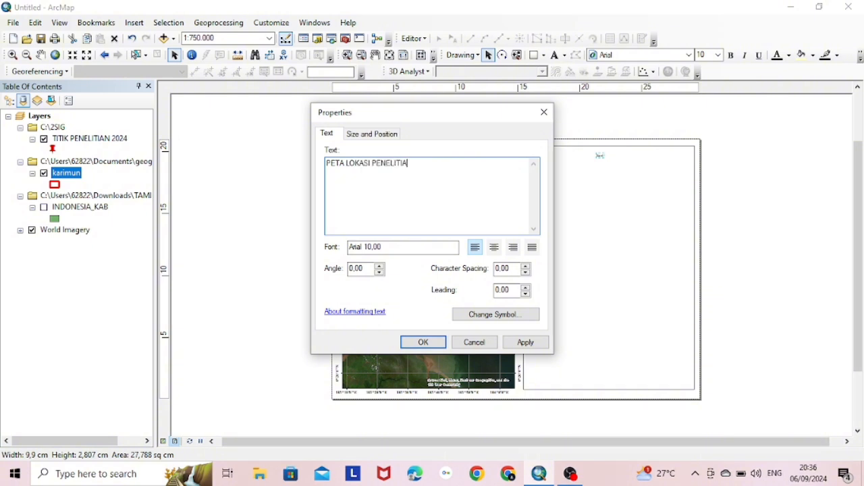
key("Return")
type("KA")
key("BackSpace")
key("BackSpace")
key("BackSpace")
key("BackSpace")
key("BackSpace")
key("Return")
key("BackSpace")
key("BackSpace")
key("BackSpace")
key("BackSpace")
key("BackSpace")
type("2024")
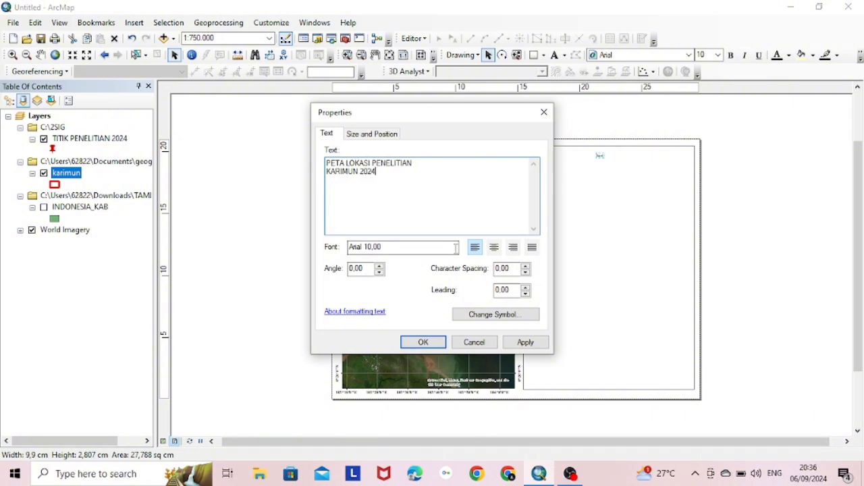
Set the title's font to Times New Roman Bold
left_click(499, 315)
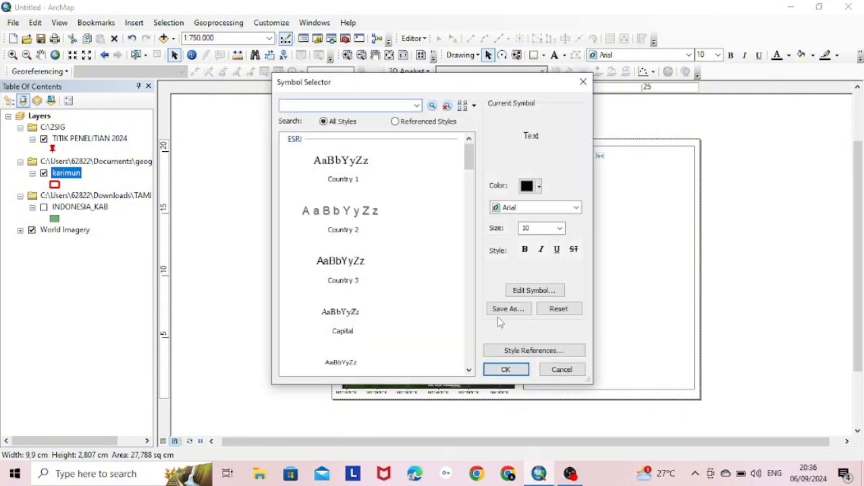
left_click(528, 208)
type("ti")
left_click(531, 220)
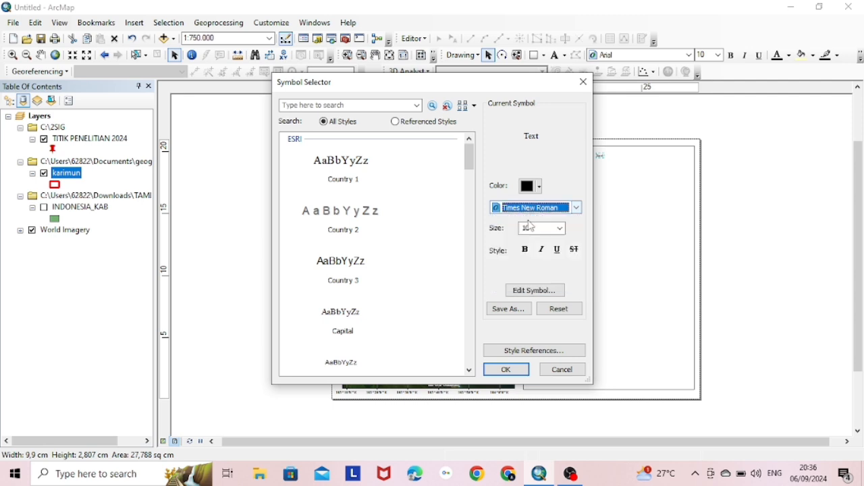
left_click(525, 250)
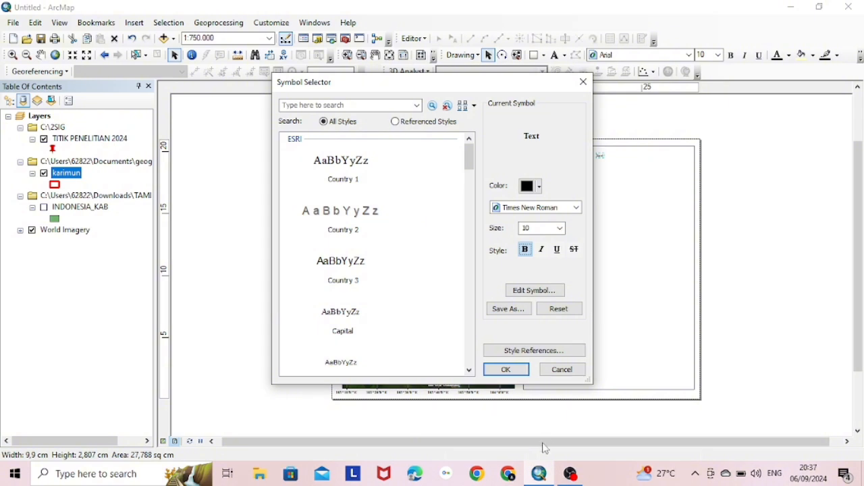
left_click(506, 370)
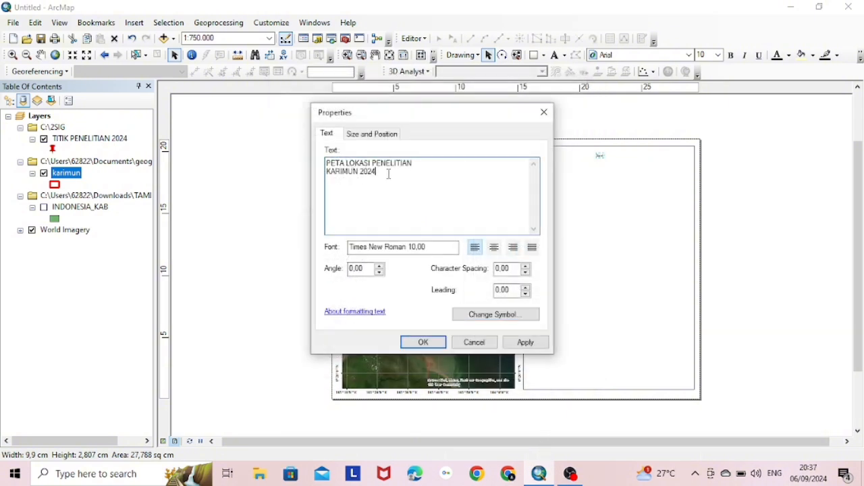
Add a third title line 'PROVINSI KEPULAUAN RIAU' and centre-align the title
key("BackSpace")
key("BackSpace")
key("BackSpace")
key("Return")
type("PROVINSI KEPU")
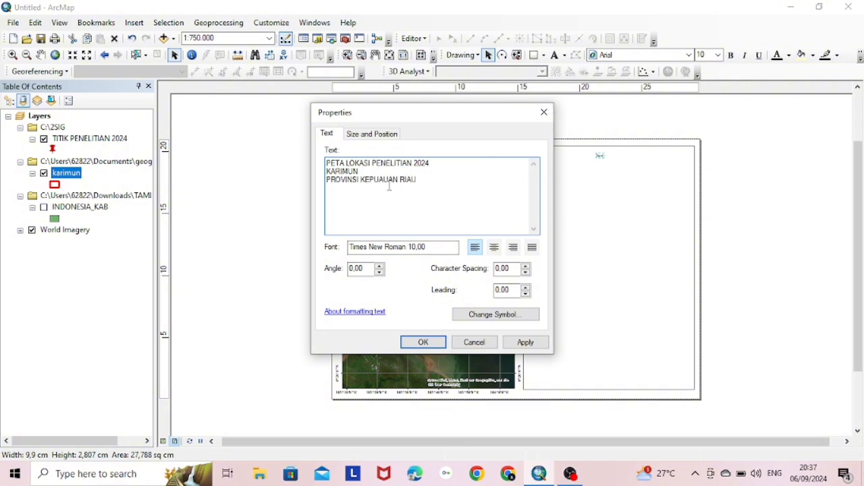
type("L")
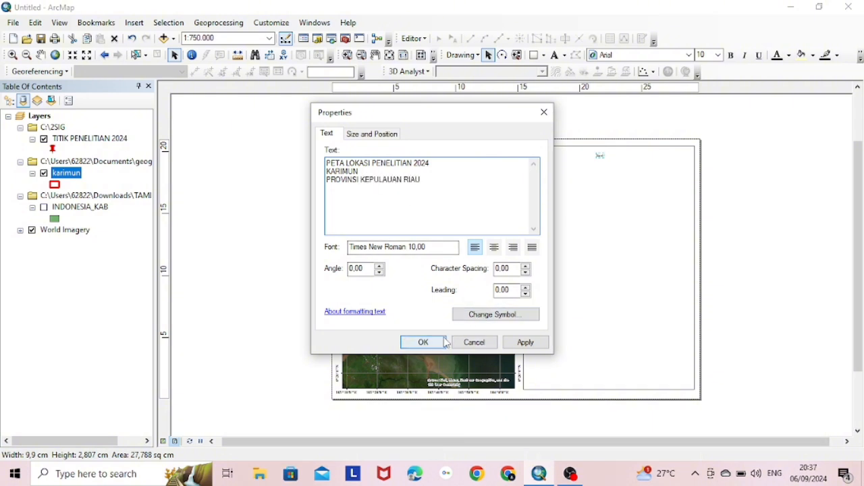
left_click(532, 344)
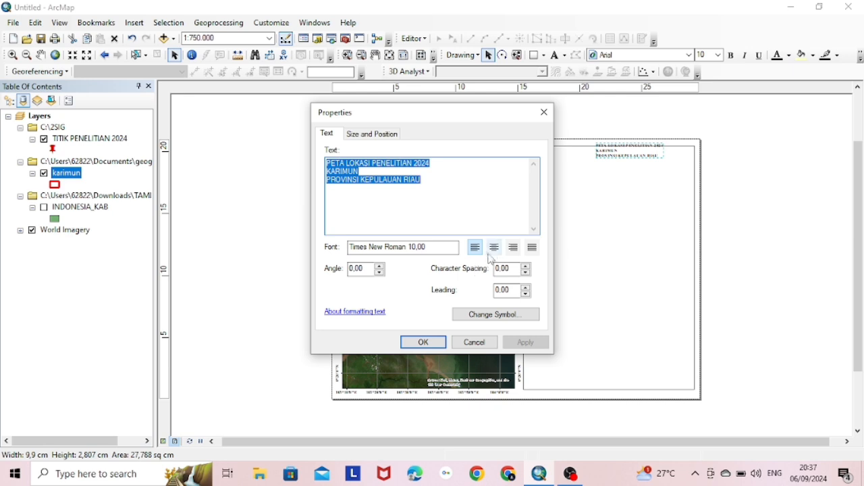
left_click(495, 250)
left_click(525, 343)
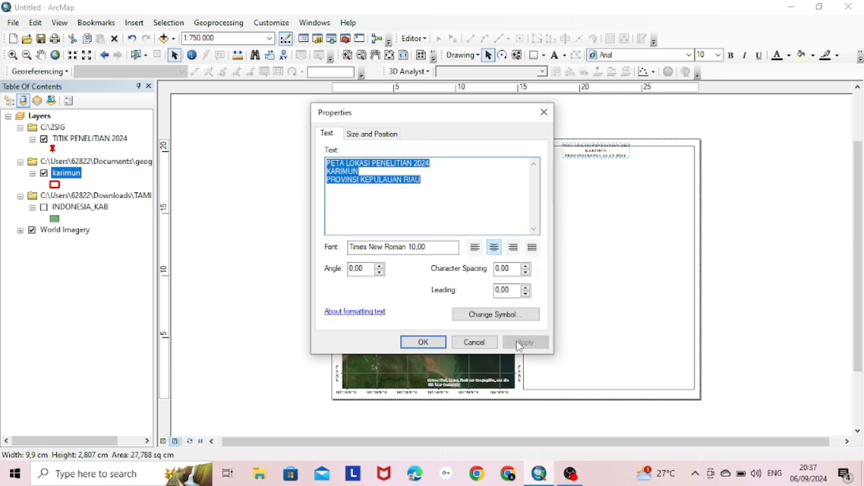
Enlarge the title font to 14 pt
left_click(496, 315)
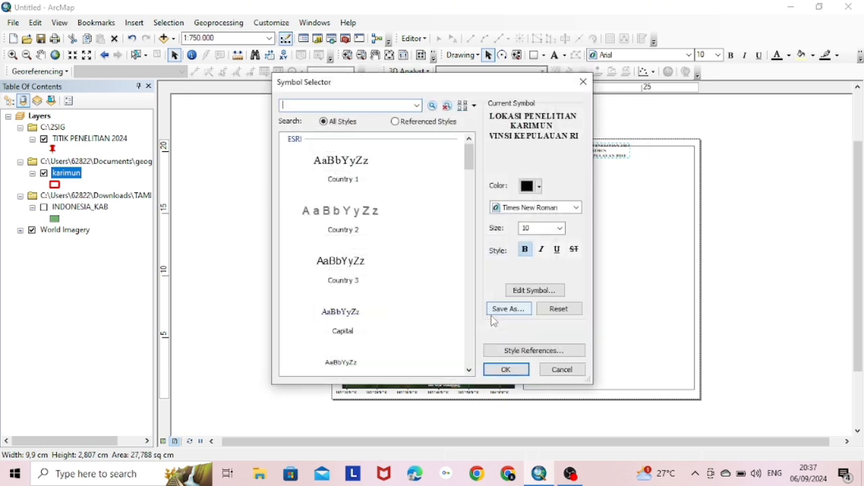
double_click(544, 229)
type("12")
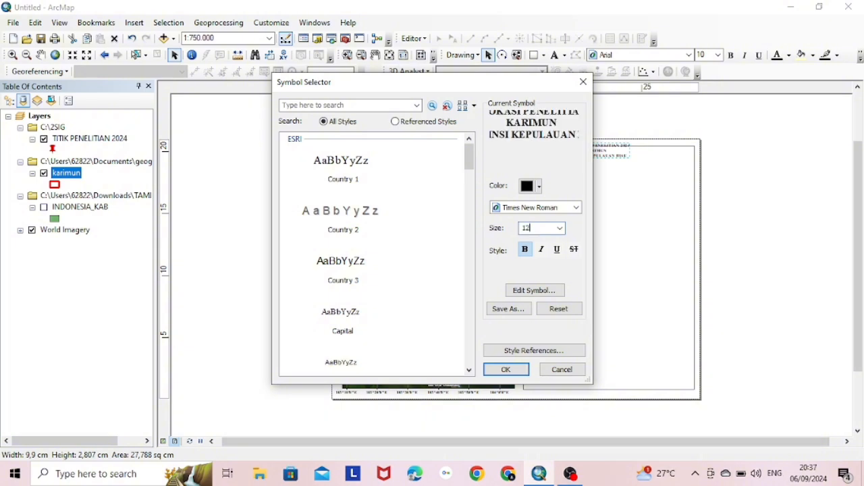
key("BackSpace")
type("4")
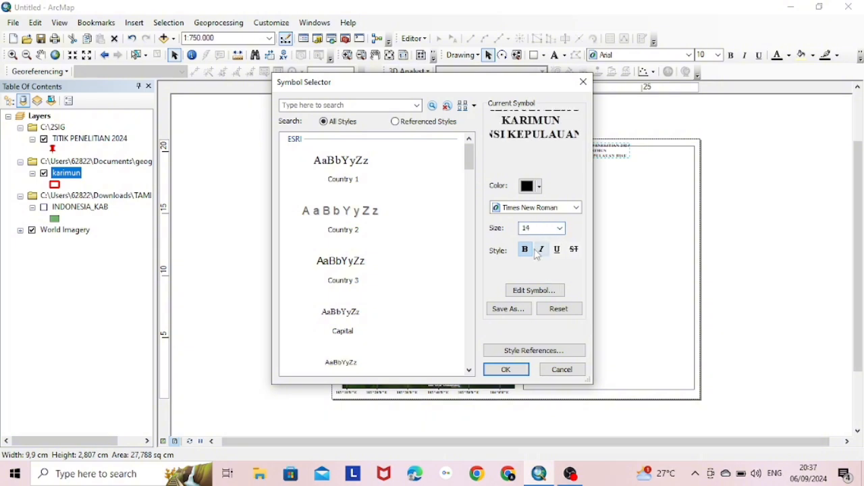
left_click(517, 369)
left_click(523, 343)
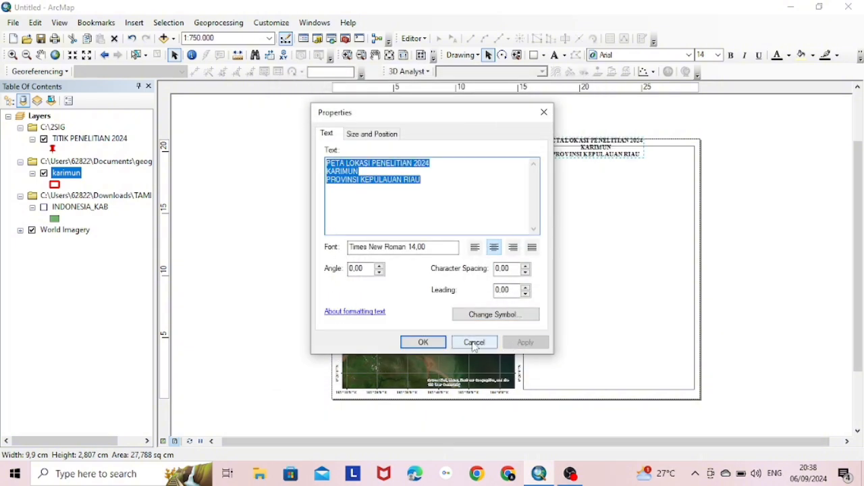
left_click(438, 343)
Nudge the title down-right and add the missing space after PETA
left_click_drag(591, 144, 597, 159)
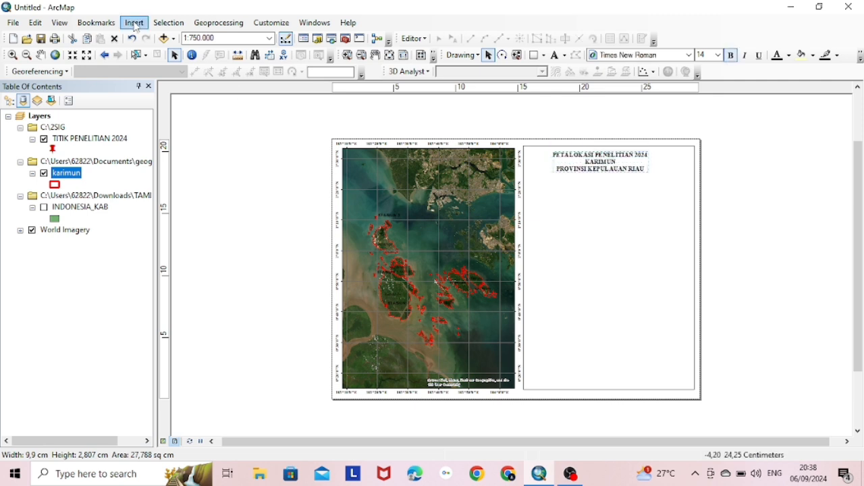
double_click(626, 160)
left_click(344, 163)
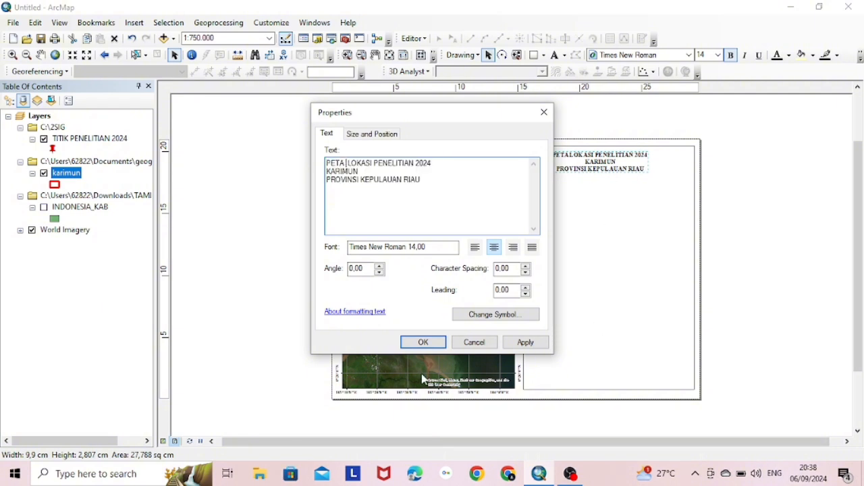
left_click(525, 343)
left_click(422, 342)
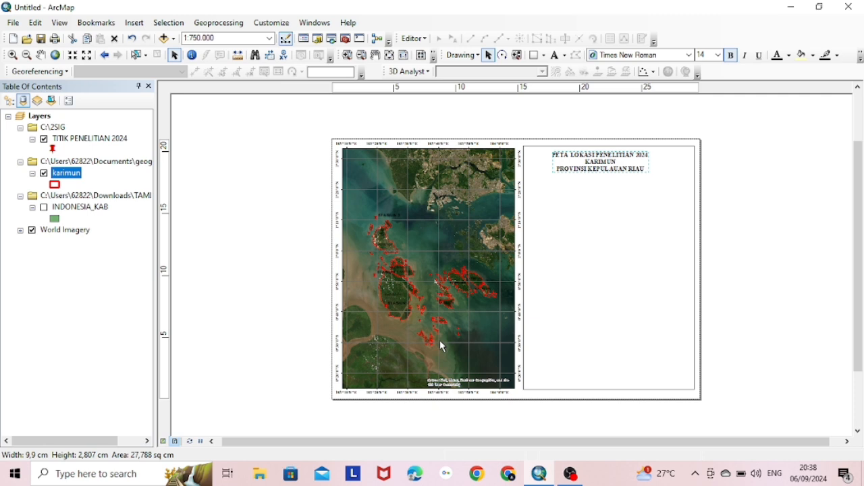
Insert an ESRI North 7 compass-rose north arrow
left_click(621, 295)
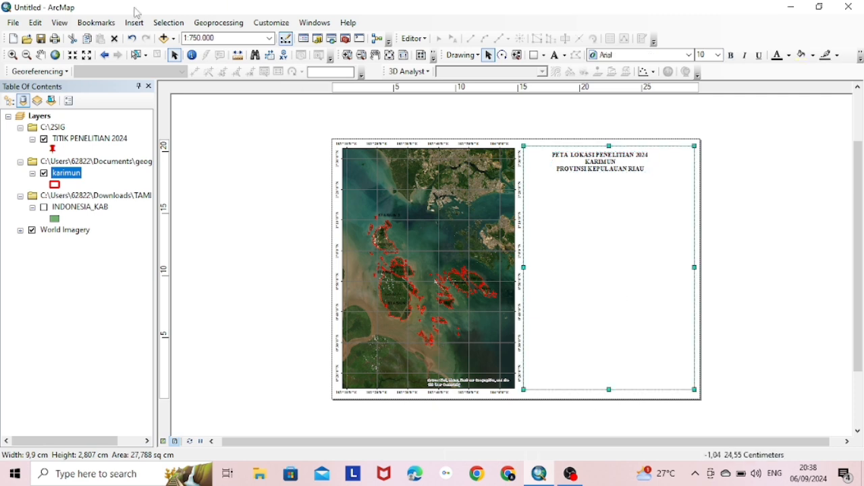
left_click(134, 22)
mouse_move(179, 86)
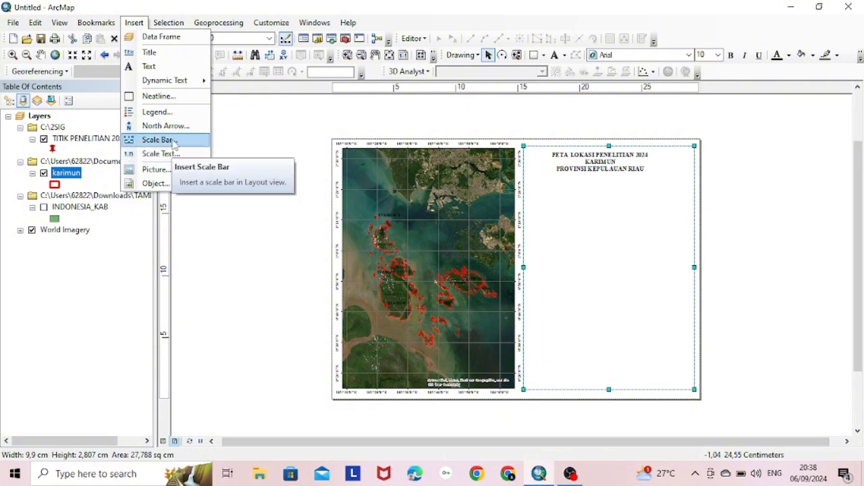
left_click(172, 128)
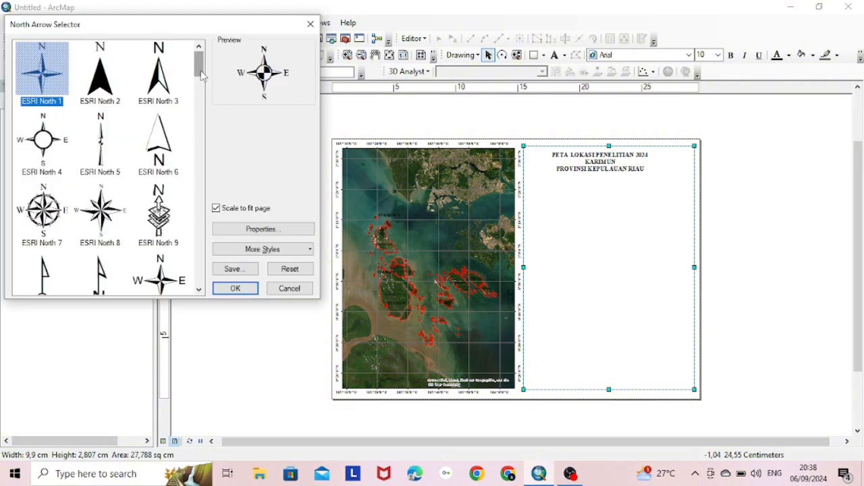
scroll(101, 91, "down", 1)
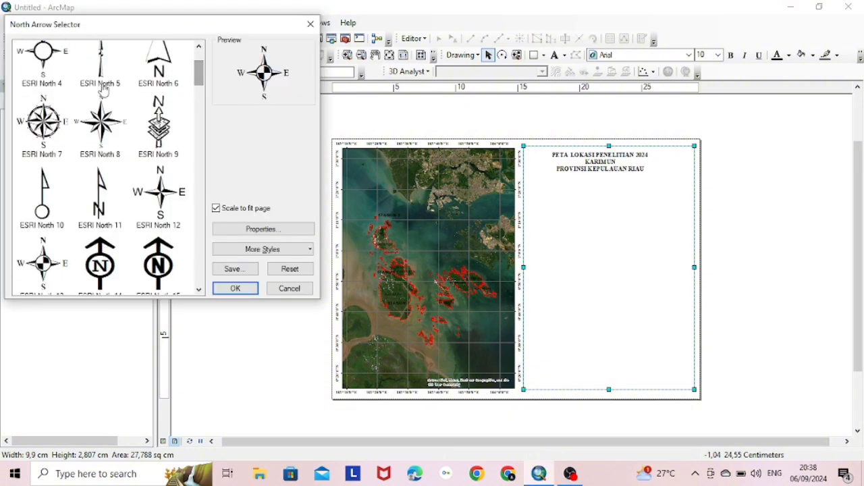
left_click(48, 142)
left_click(235, 288)
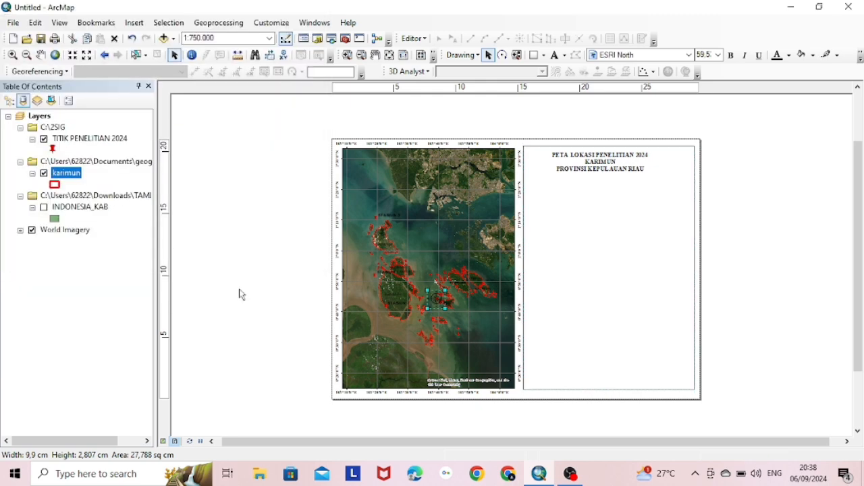
Resize the north arrow and place it just below the title
left_click_drag(445, 308, 600, 197)
left_click(599, 255)
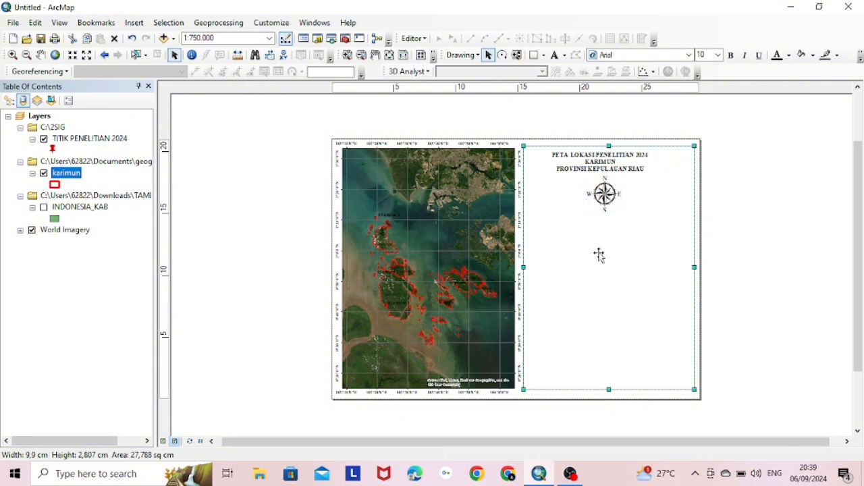
left_click(604, 194)
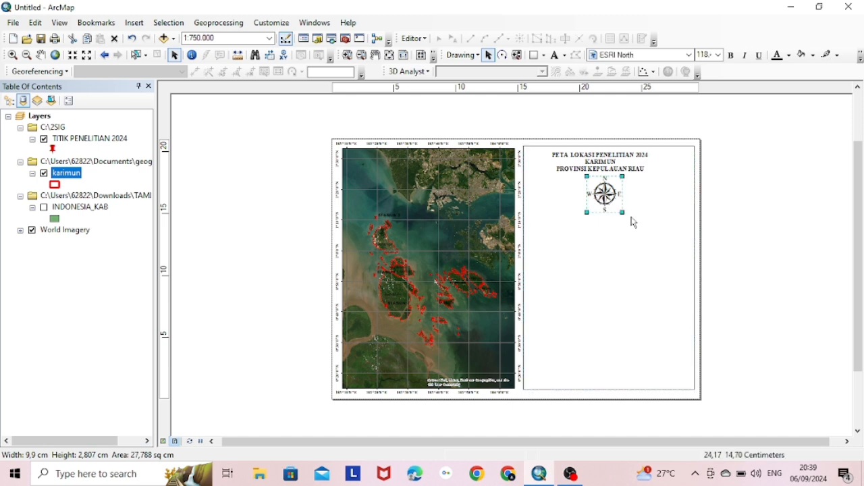
left_click_drag(624, 203, 607, 189)
left_click(133, 22)
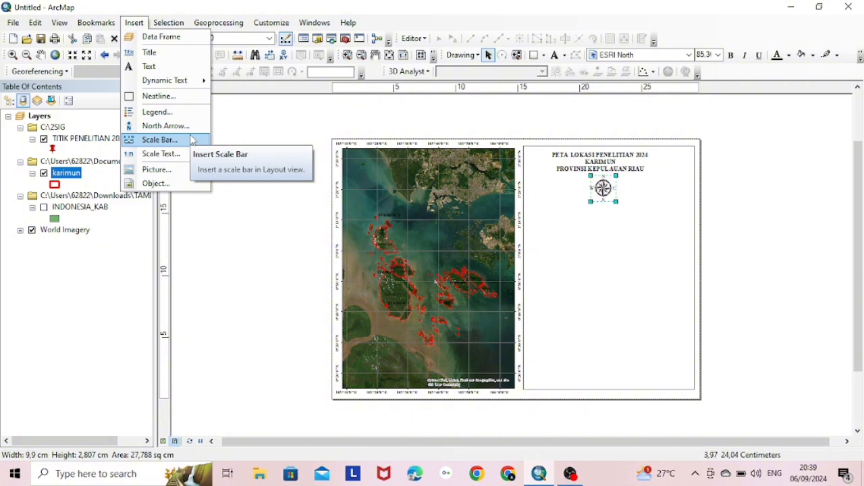
Insert an Alternating Scale Bar 2 in Kilometers with the units label below center
left_click(161, 140)
left_click(70, 261)
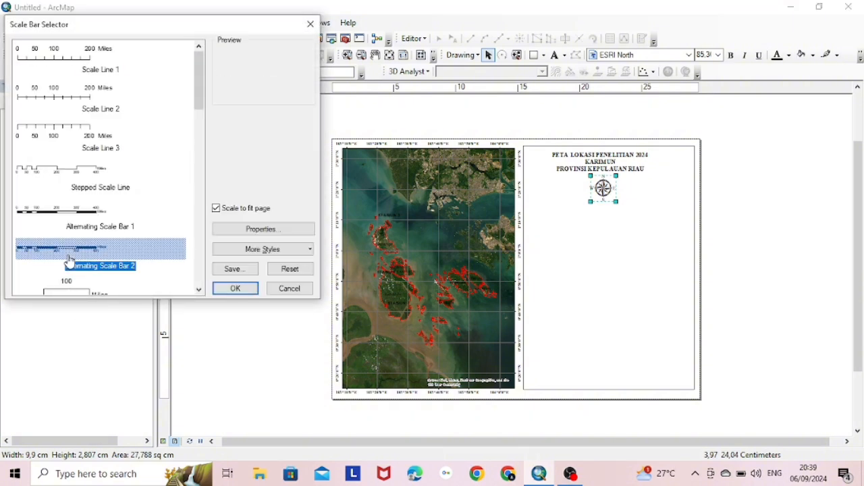
left_click(229, 229)
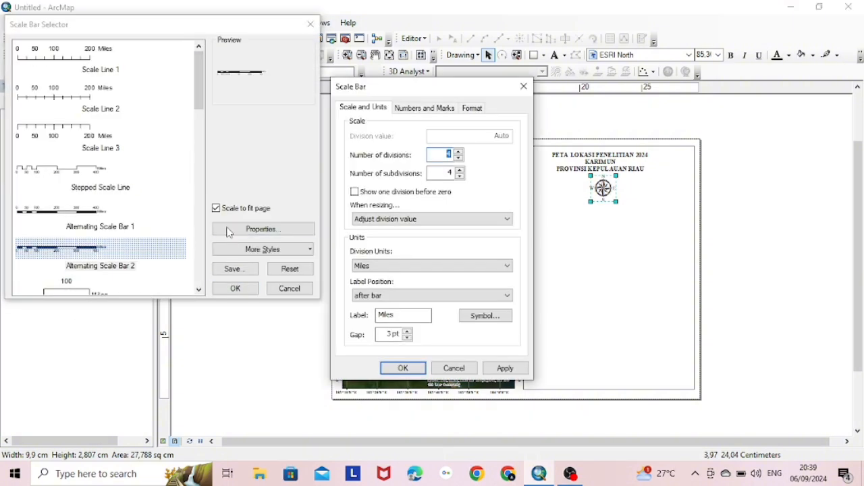
left_click(429, 265)
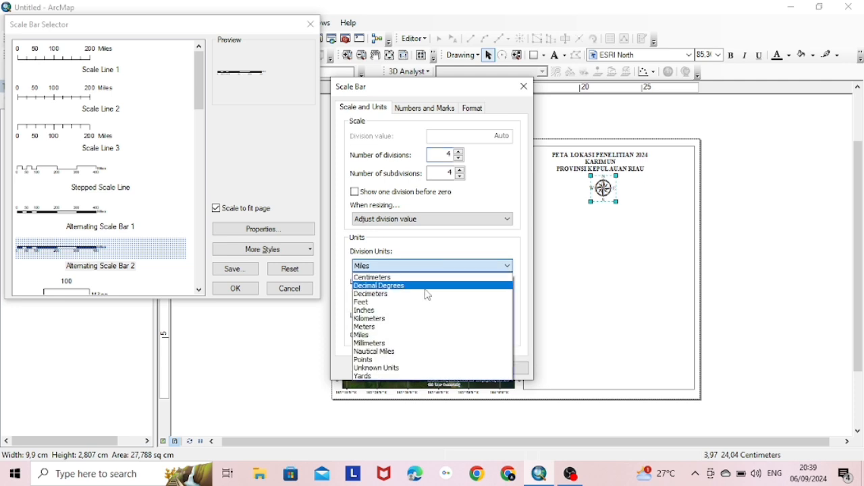
left_click(411, 318)
left_click(408, 295)
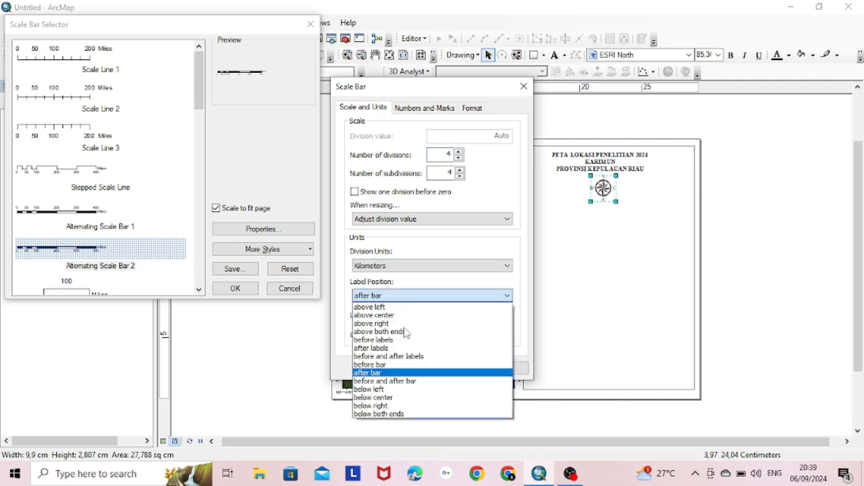
left_click(402, 460)
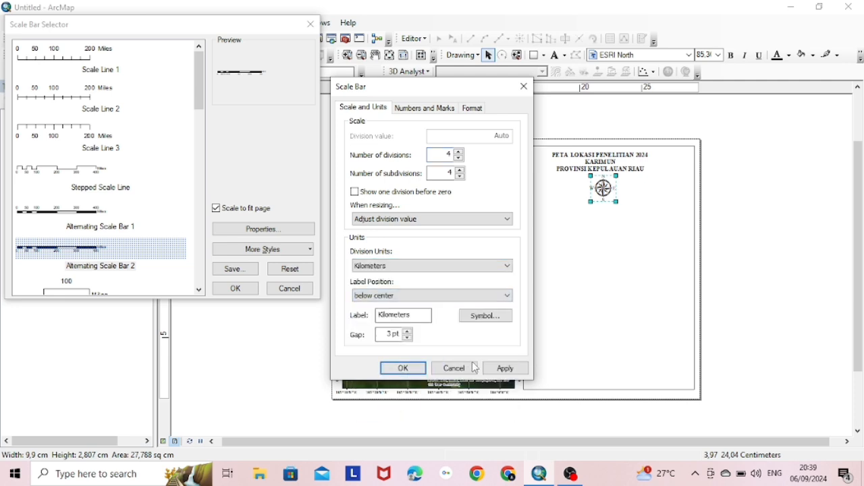
left_click(503, 368)
left_click(403, 368)
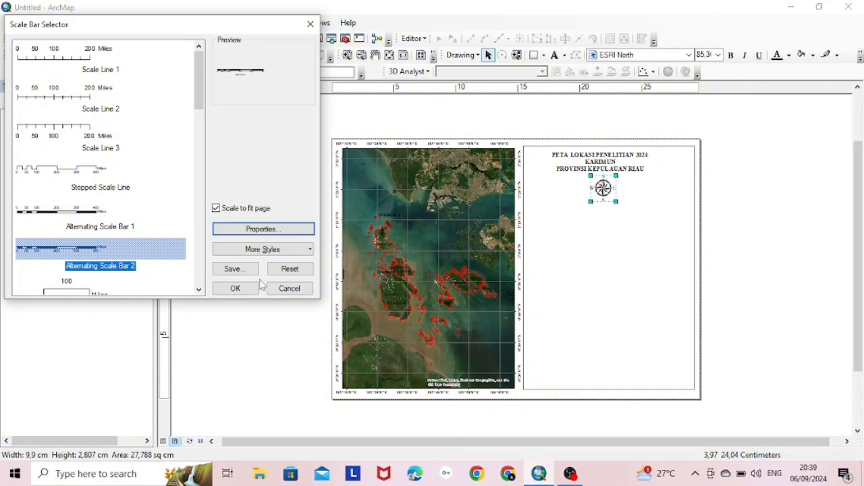
left_click(235, 288)
Place the scale bar under the north arrow and widen it across the panel
left_click_drag(462, 269, 674, 203)
left_click_drag(565, 205, 603, 221)
left_click(603, 242)
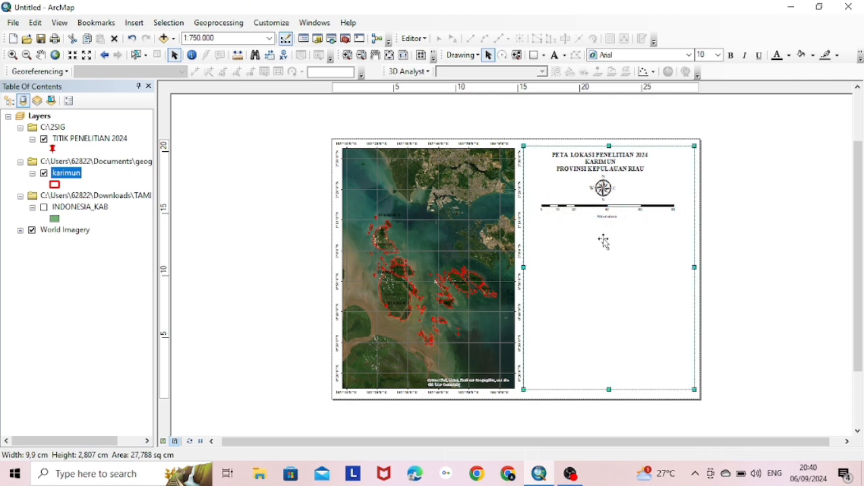
left_click(606, 165)
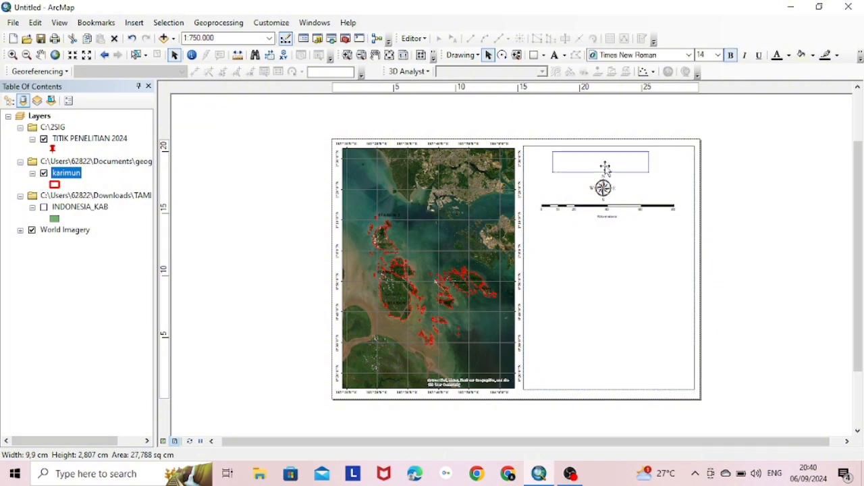
left_click(610, 249)
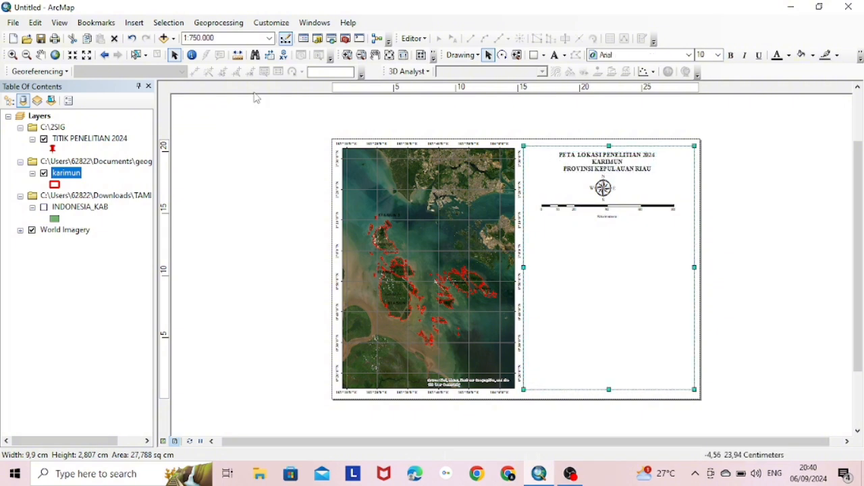
Insert absolute-ratio scale text (1:750.000) with centimetre page units
left_click(134, 22)
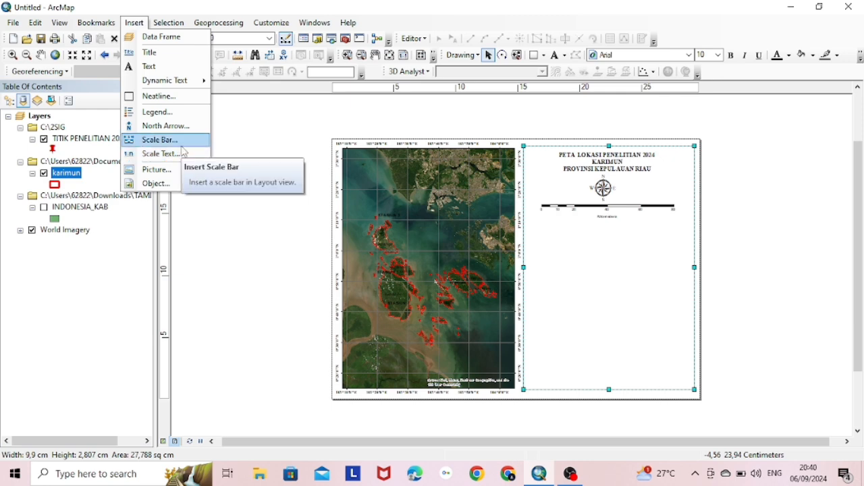
left_click(161, 154)
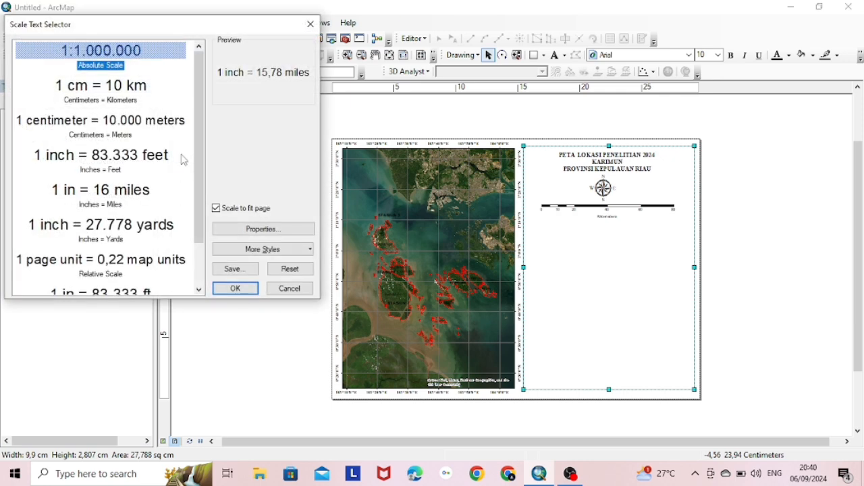
left_click(182, 159)
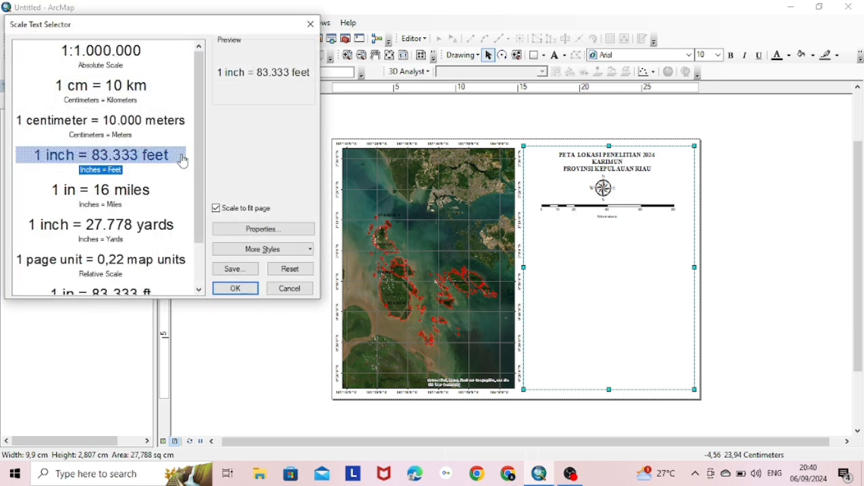
left_click(125, 84)
left_click(274, 229)
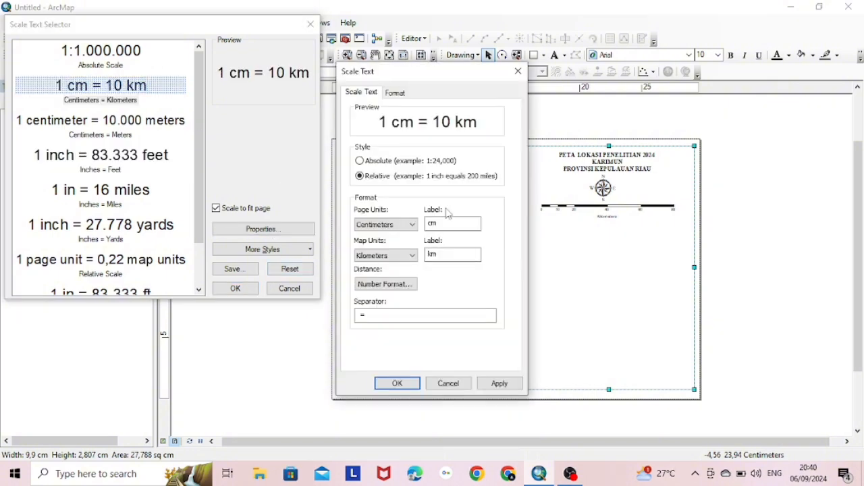
left_click(405, 228)
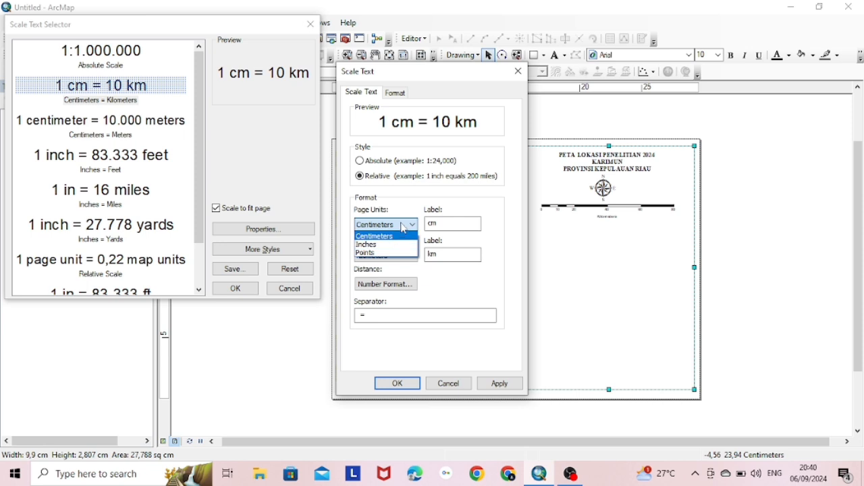
left_click(403, 236)
left_click(377, 162)
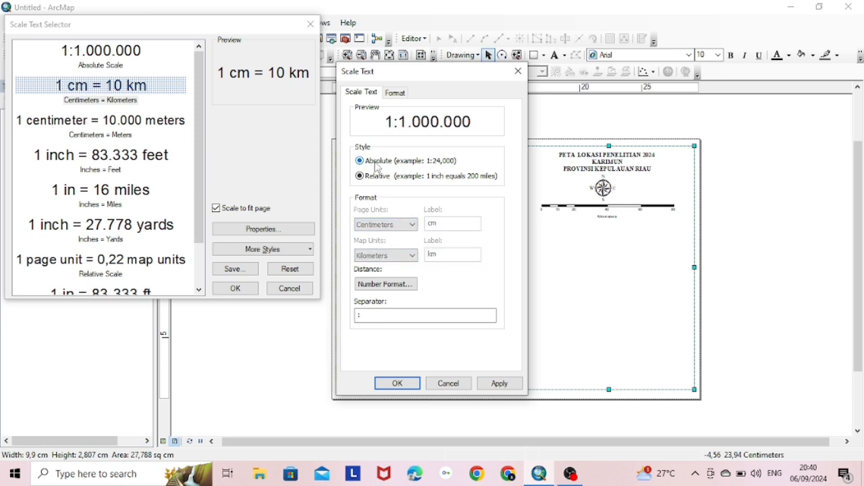
left_click(487, 384)
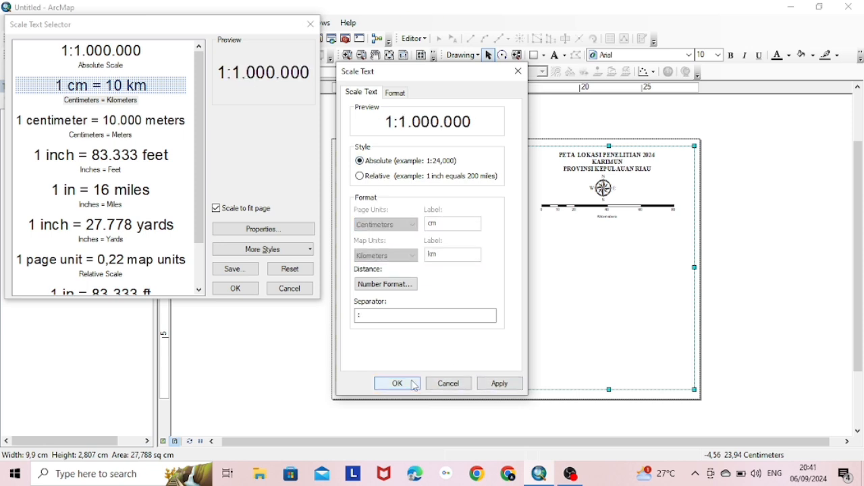
left_click(398, 384)
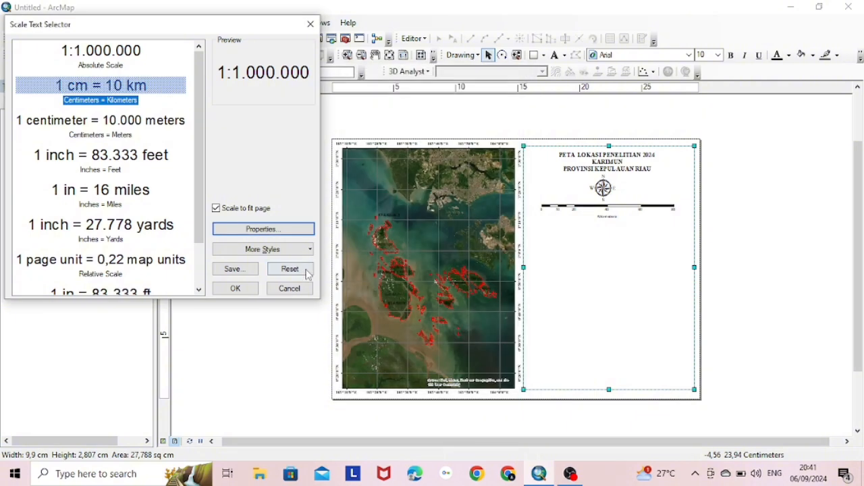
left_click(236, 288)
Place the 1:750.000 scale text below the scale bar in the right panel
left_click_drag(432, 270, 612, 233)
left_click(624, 291)
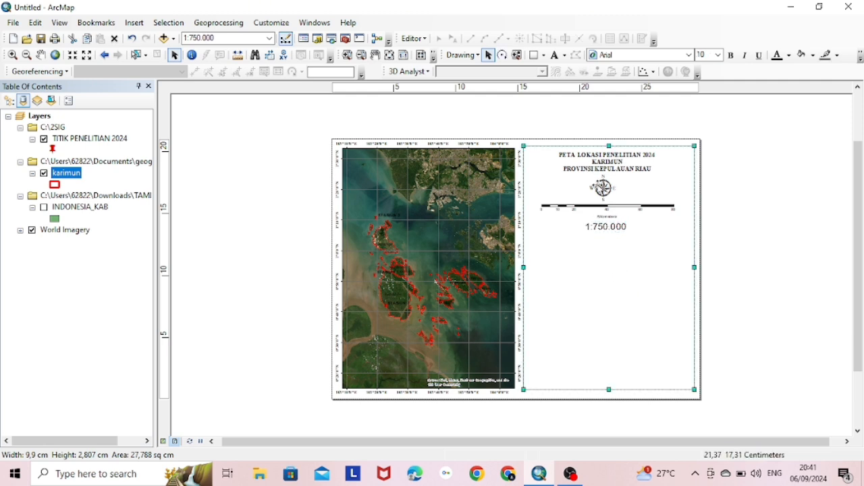
left_click_drag(605, 189, 612, 165)
left_click(607, 189)
left_click(615, 267)
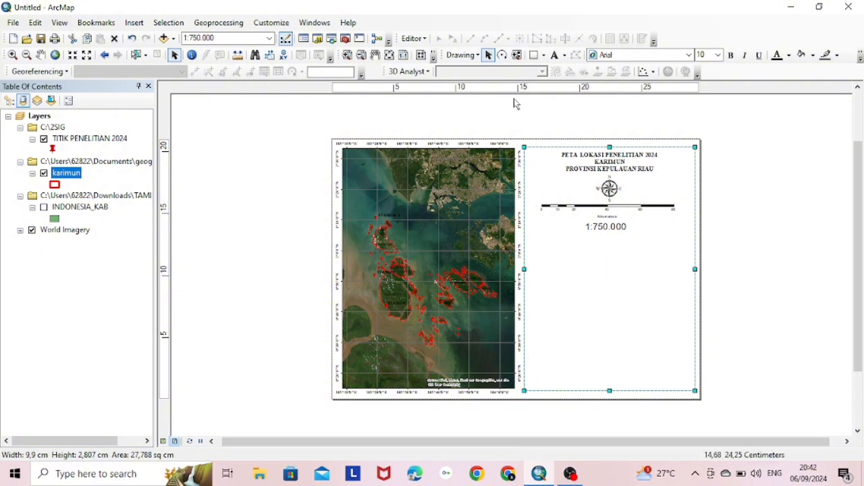
left_click(533, 54)
Draw a rectangle around the title block with no fill and a black outline
left_click_drag(538, 152, 689, 235)
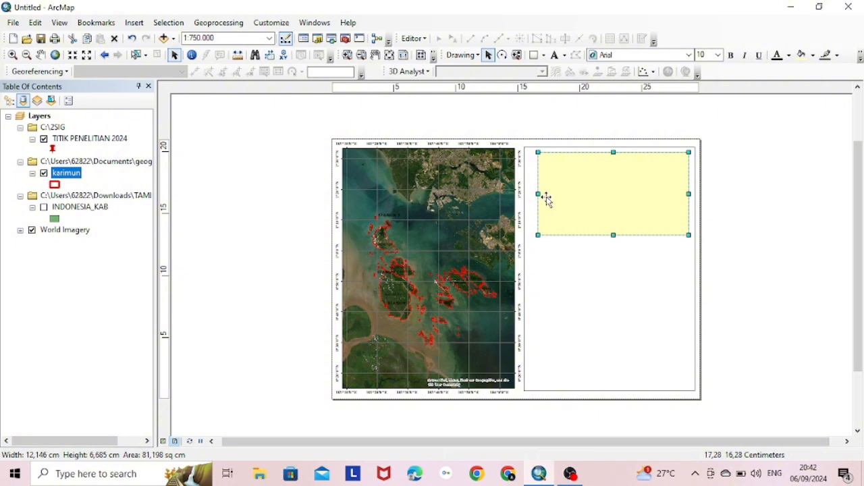
left_click_drag(539, 195, 529, 194)
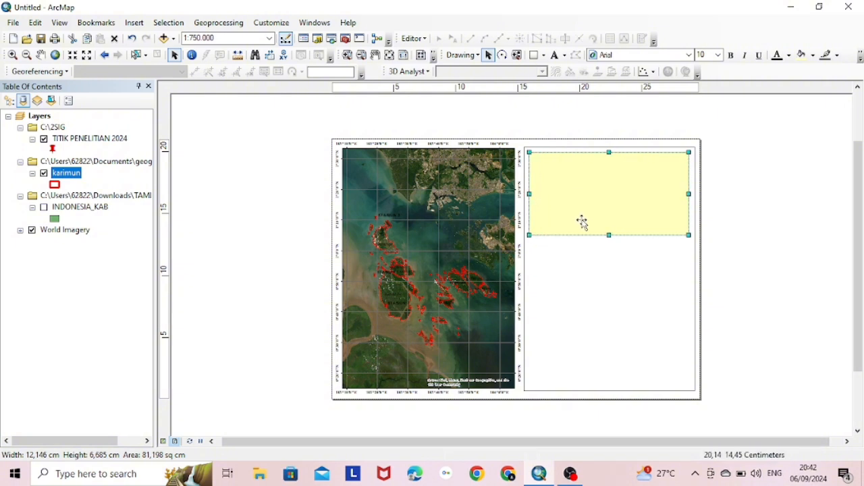
right_click(585, 225)
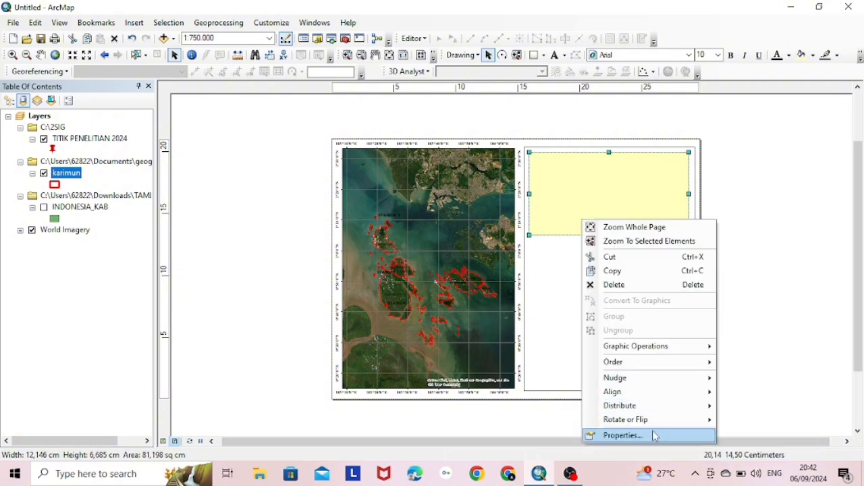
left_click(652, 434)
left_click(391, 180)
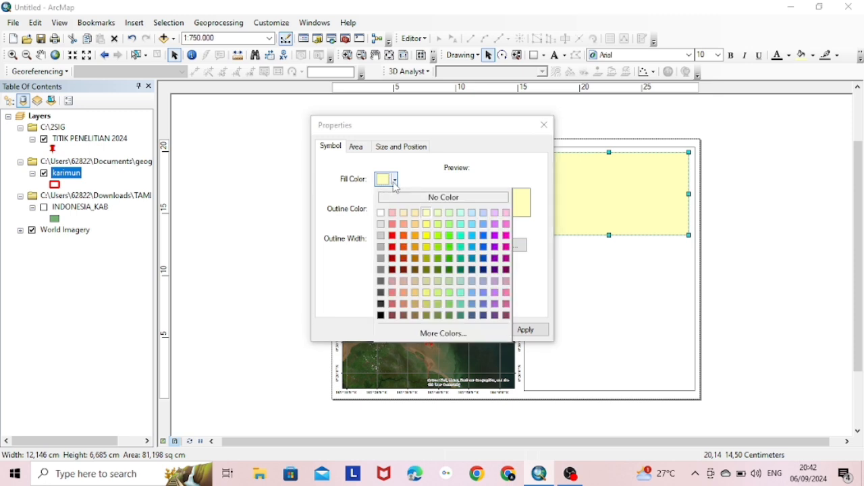
left_click(394, 197)
left_click(395, 210)
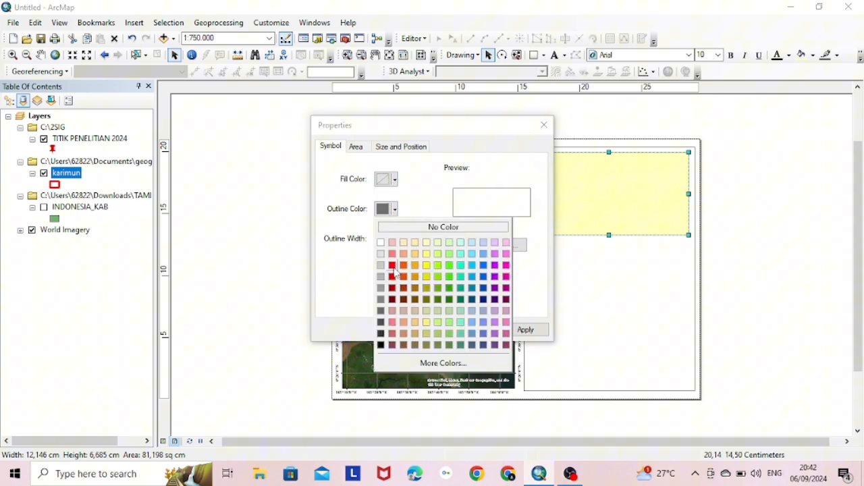
left_click(383, 348)
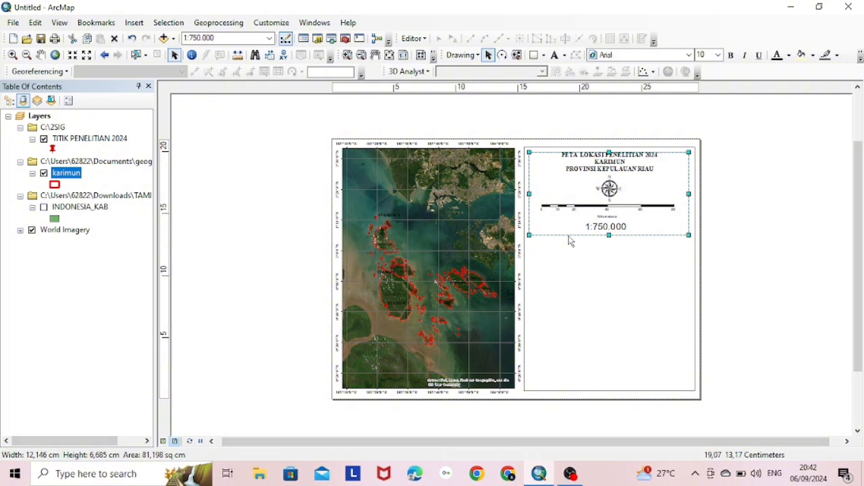
left_click(588, 245)
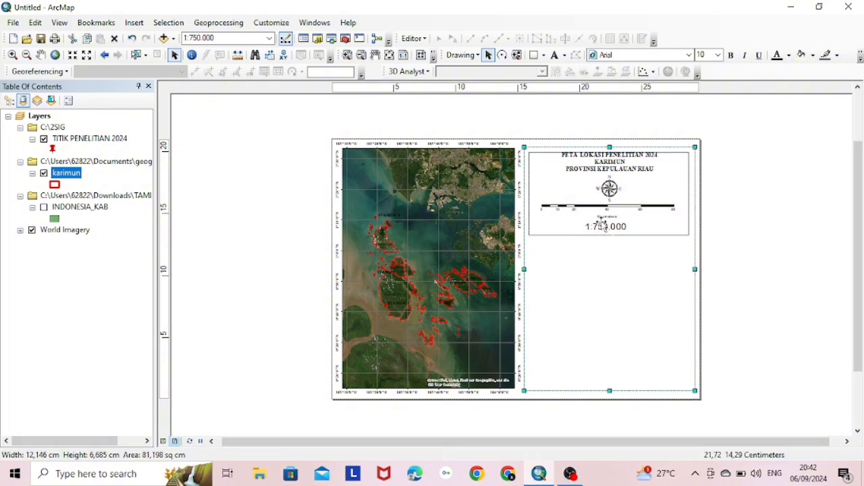
Nudge the title box, stretch the panel frame's bottom down, and recentre the 1:750.000 text
left_click(641, 187)
left_click_drag(645, 185, 646, 186)
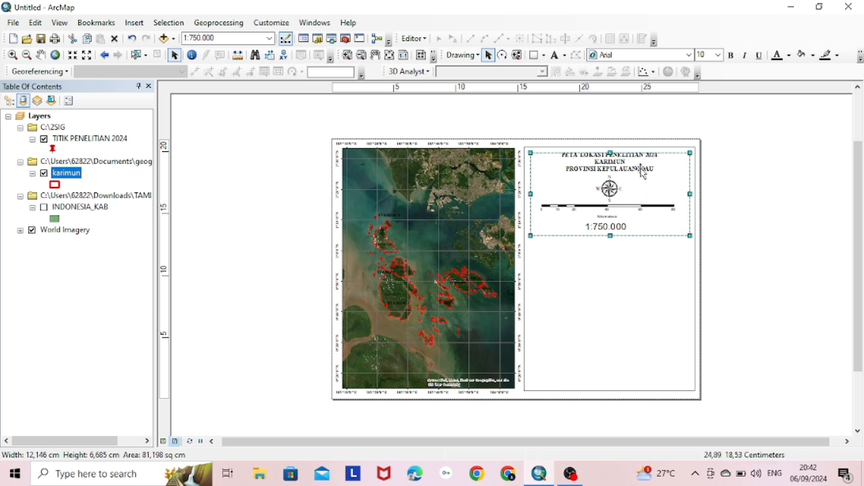
left_click(611, 373)
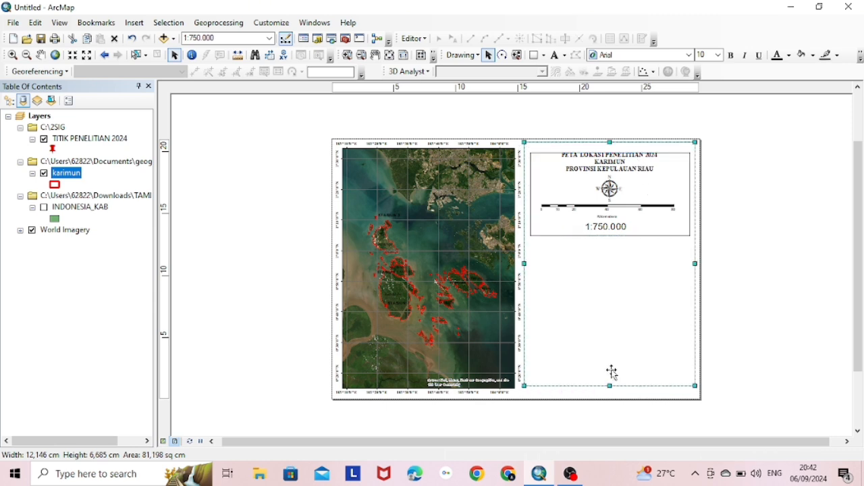
left_click_drag(695, 386, 697, 392)
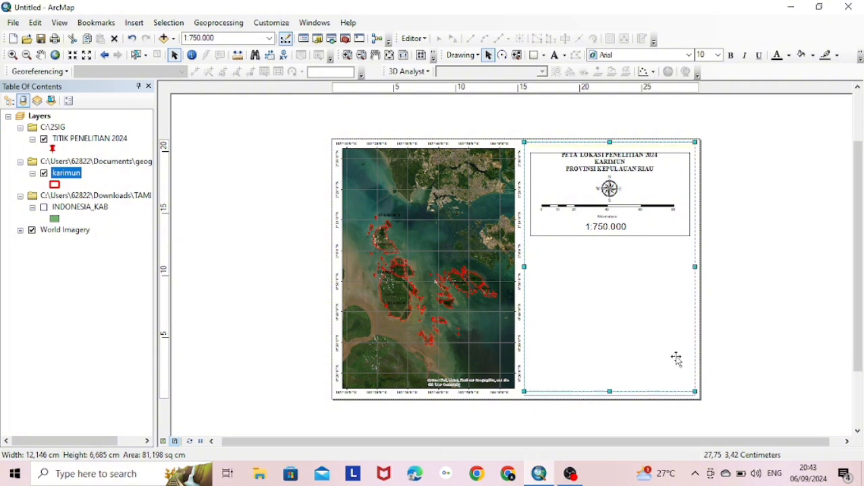
left_click(662, 221)
left_click(662, 220)
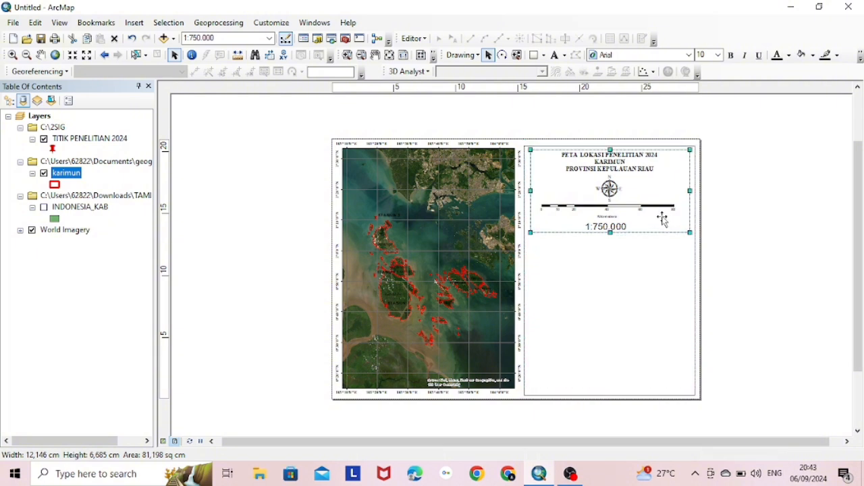
left_click(604, 228)
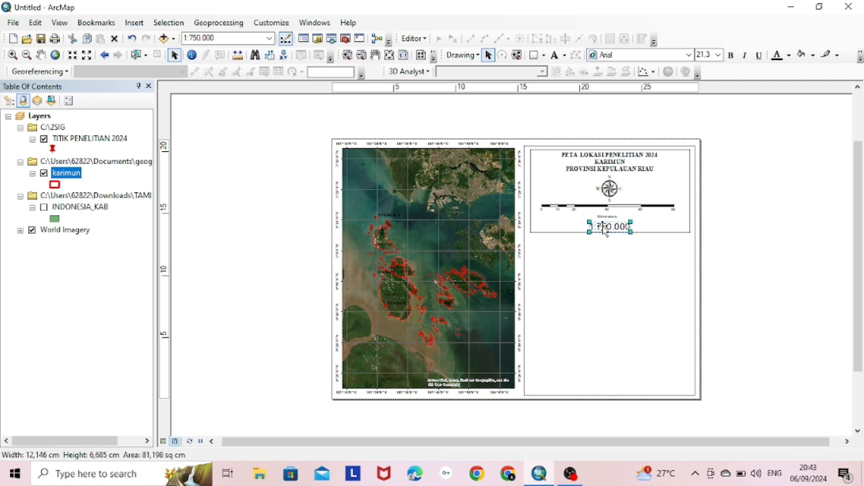
left_click(599, 345)
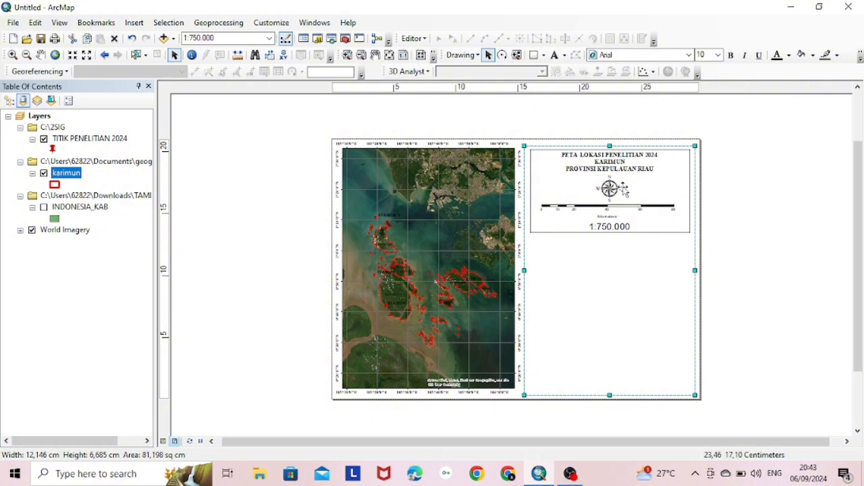
Shift the scale bar slightly right inside the title box
left_click(621, 208)
left_click(620, 204)
left_click_drag(620, 205, 621, 205)
left_click(625, 320)
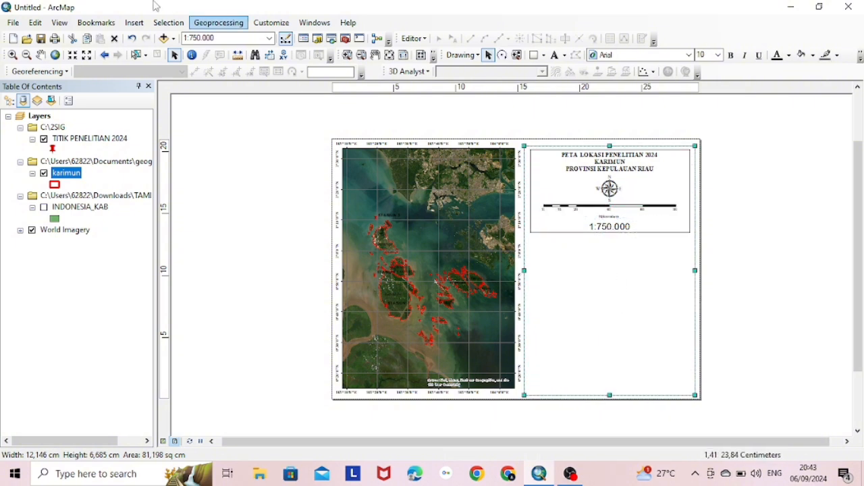
left_click(134, 22)
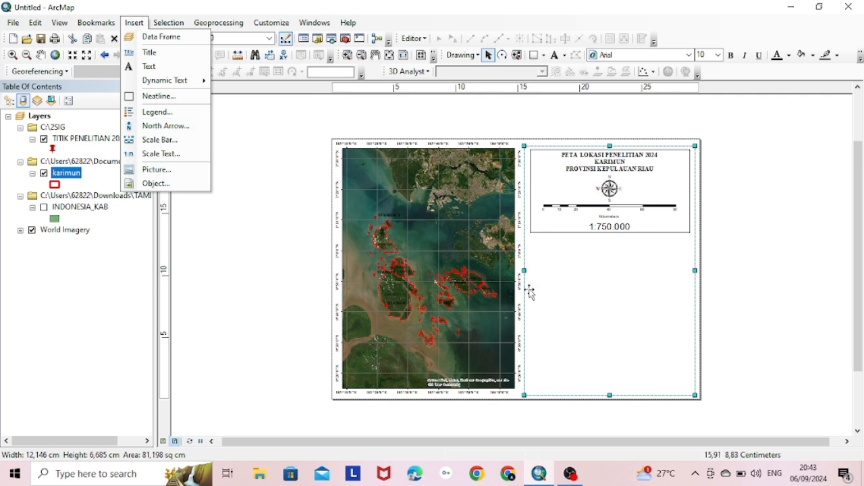
left_click(644, 296)
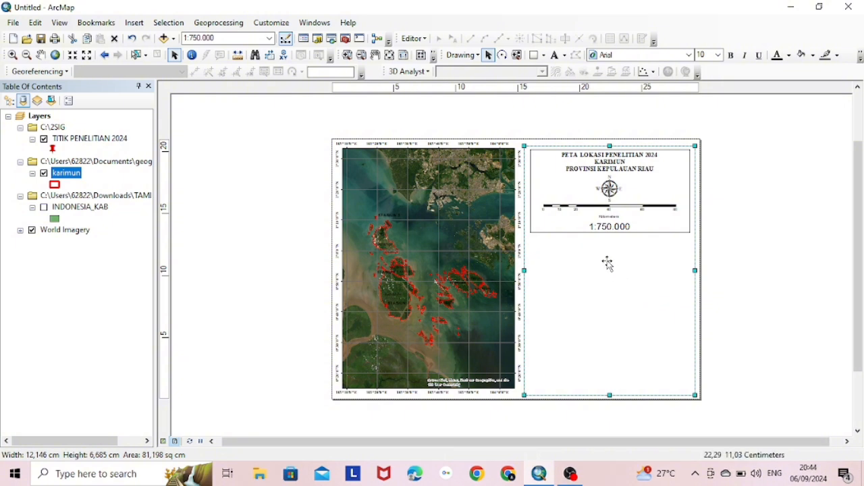
Copy the outlined box, paste it below the title block, and shorten it
left_click(555, 226)
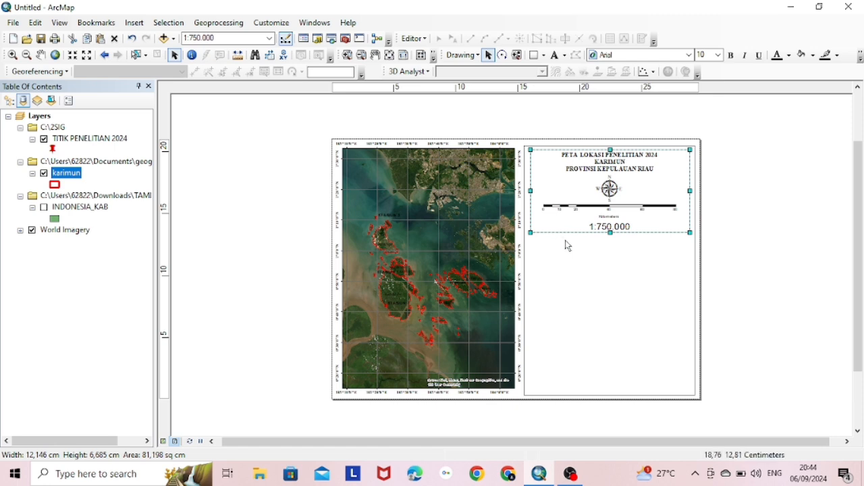
right_click(567, 249)
left_click(559, 245)
key("ctrl+v")
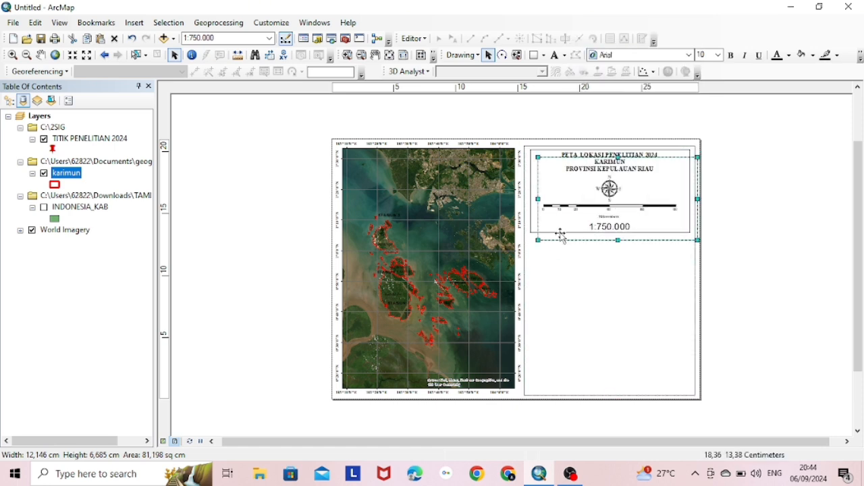
left_click_drag(559, 232, 551, 312)
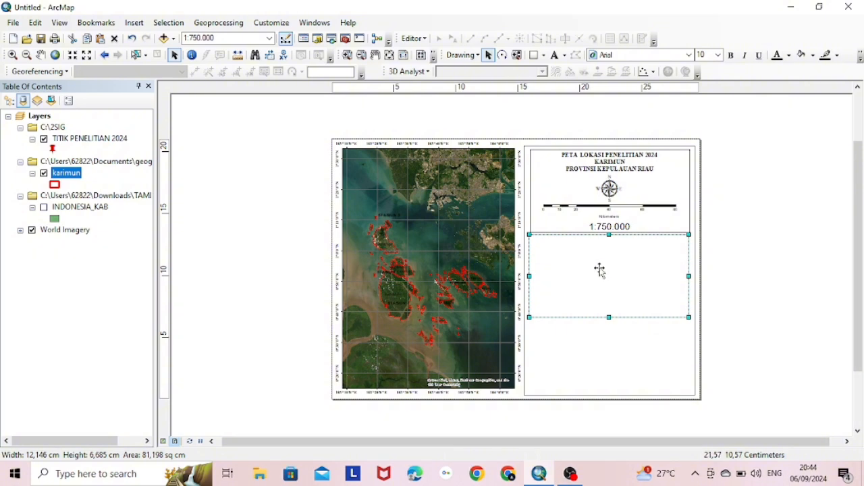
left_click_drag(601, 270, 601, 275)
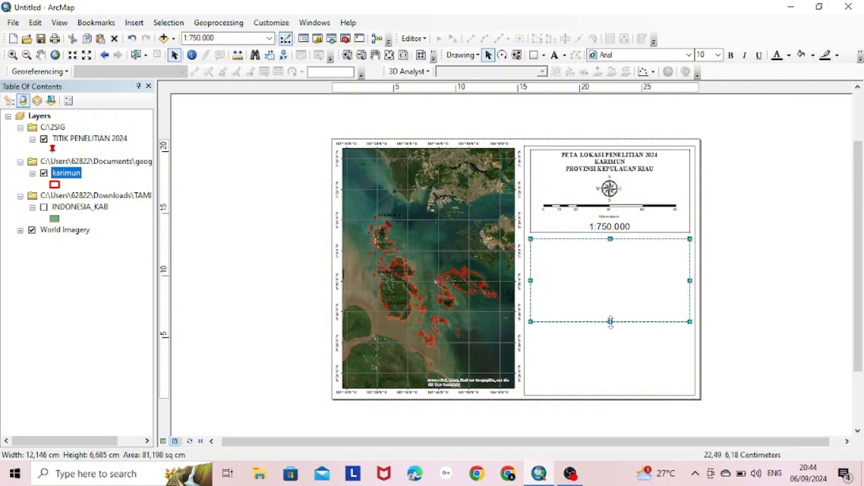
left_click_drag(610, 321, 611, 302)
left_click(134, 22)
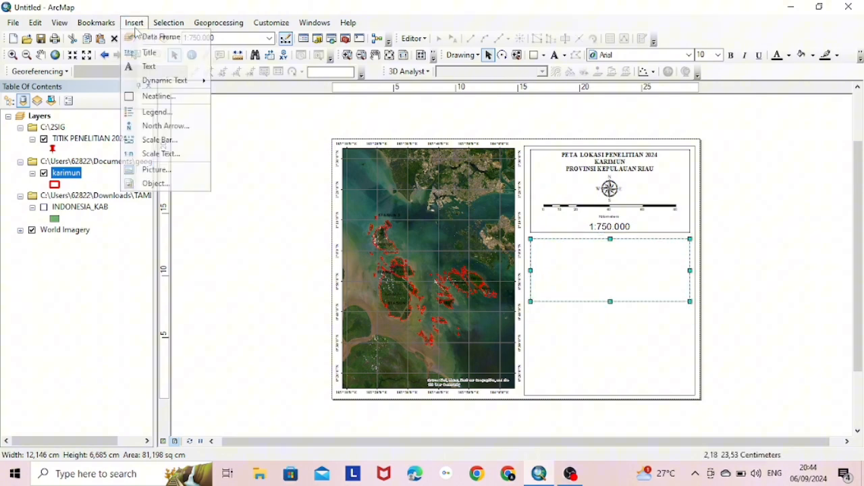
Start a legend listing TITIK PENELITIAN 2024, karimun and INDONESIA_KAB
left_click(158, 112)
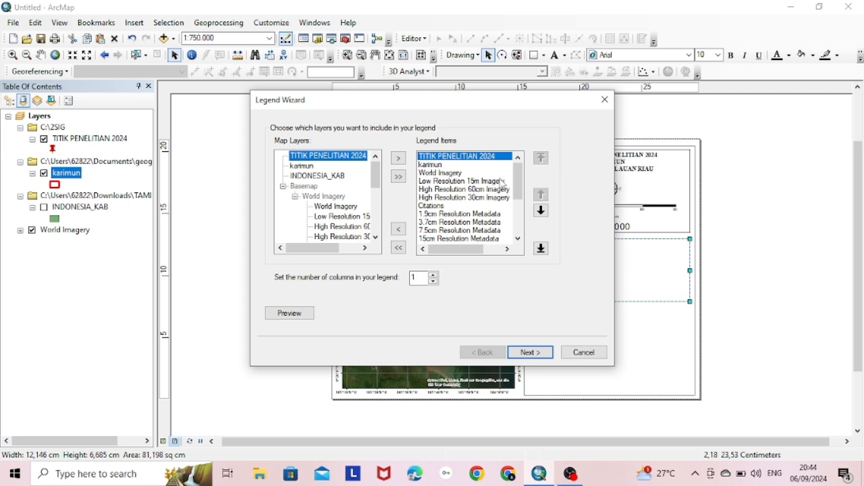
left_click(398, 248)
left_click(320, 159)
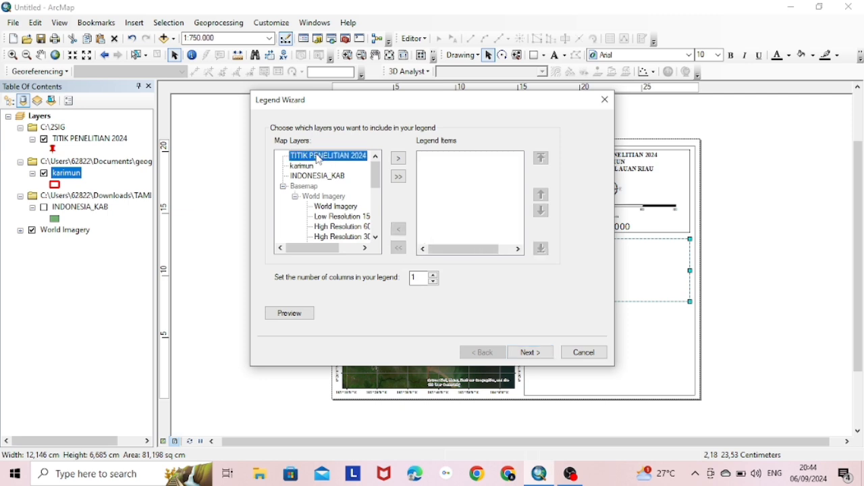
left_click(399, 158)
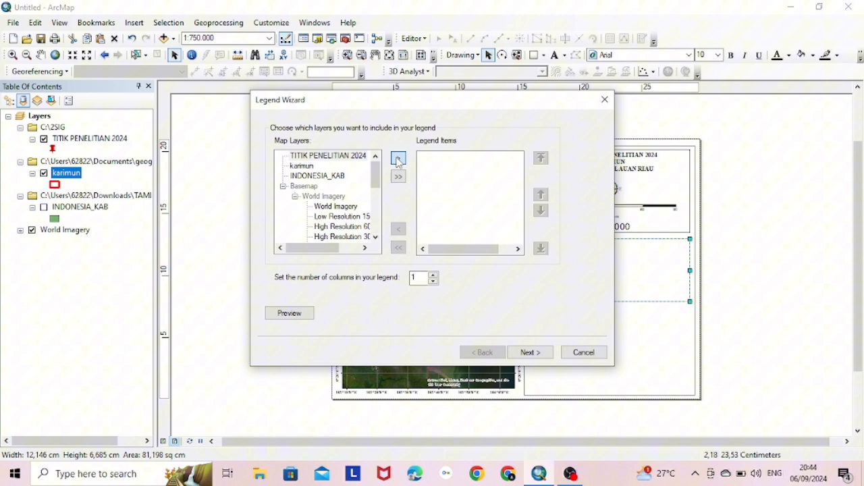
double_click(310, 166)
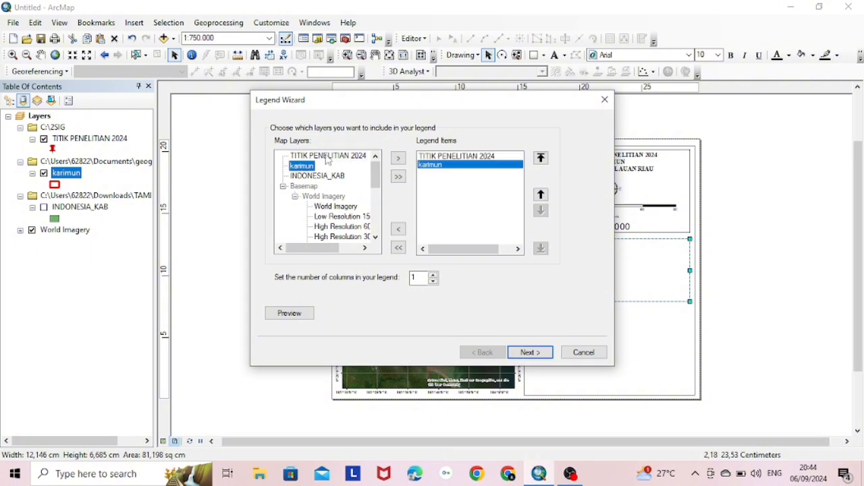
double_click(319, 176)
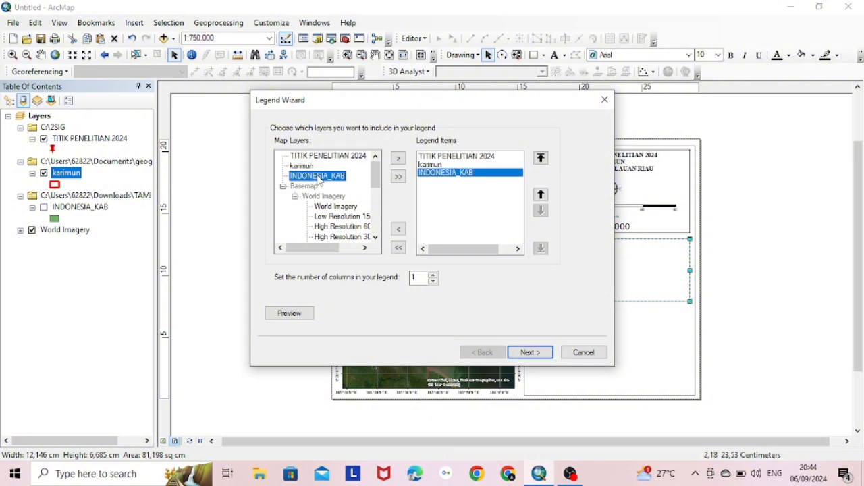
left_click(540, 355)
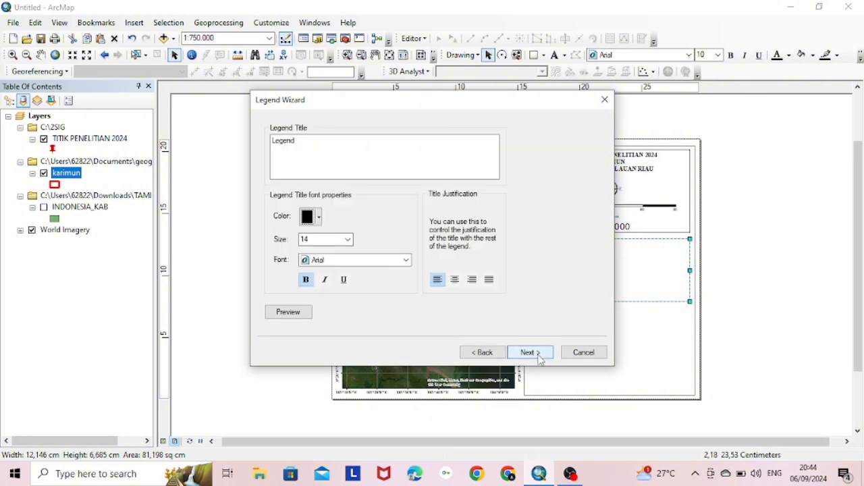
Title the legend 'Legenda' in Times New Roman and move through the remaining wizard pages
left_click(376, 261)
type("ti")
left_click(377, 262)
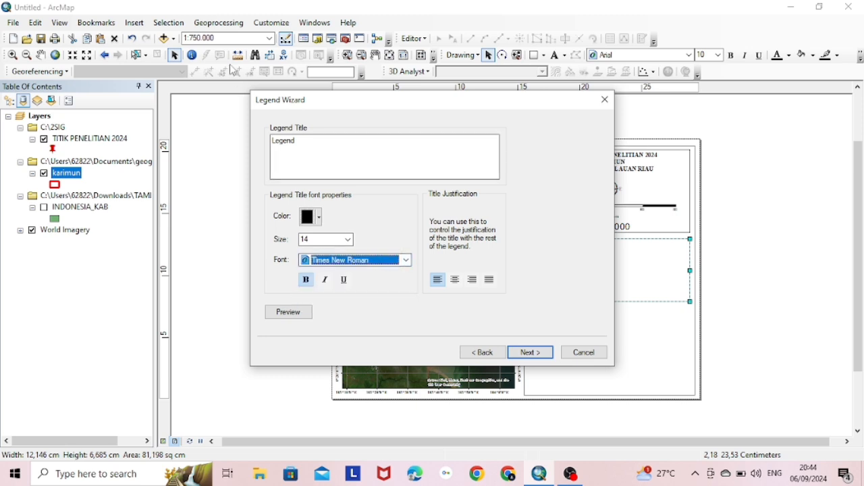
left_click(315, 144)
type("a")
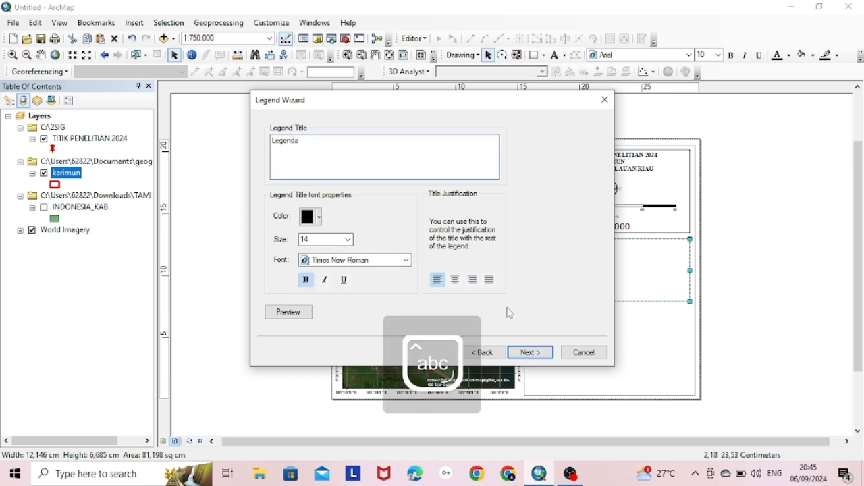
left_click(528, 352)
left_click(530, 353)
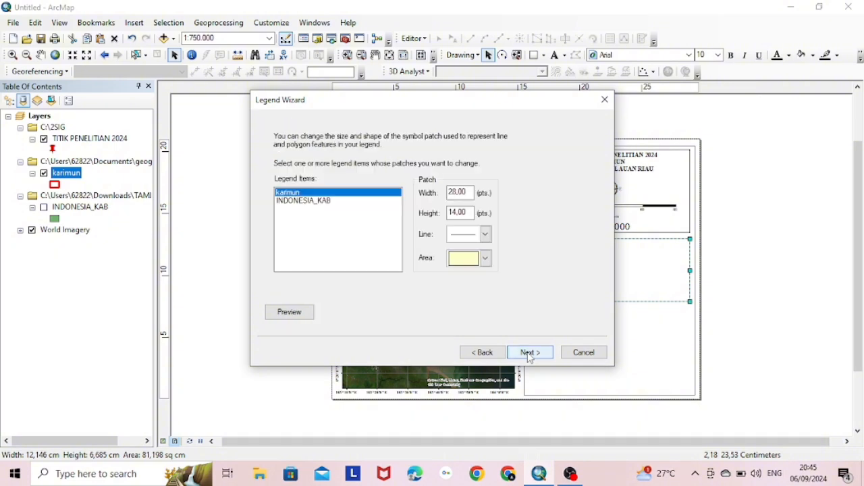
left_click(530, 353)
Place the legend on the layout and move it into the box below the scale bar
left_click(530, 352)
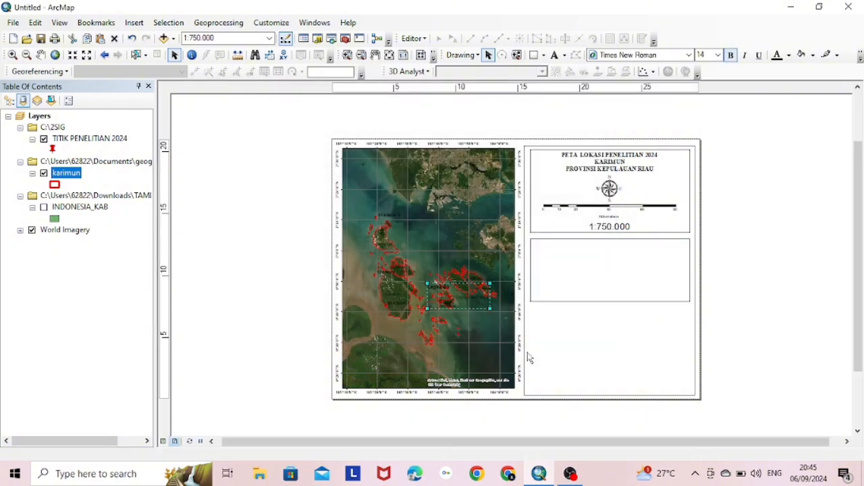
left_click_drag(455, 299, 563, 260)
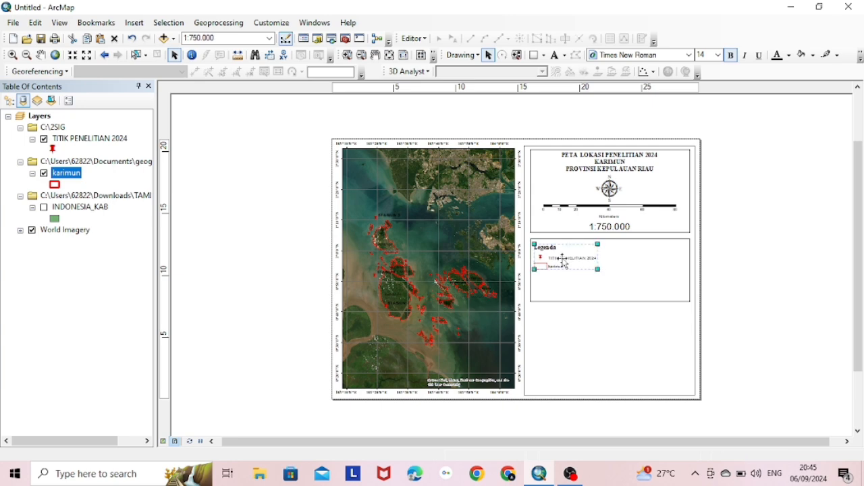
double_click(563, 260)
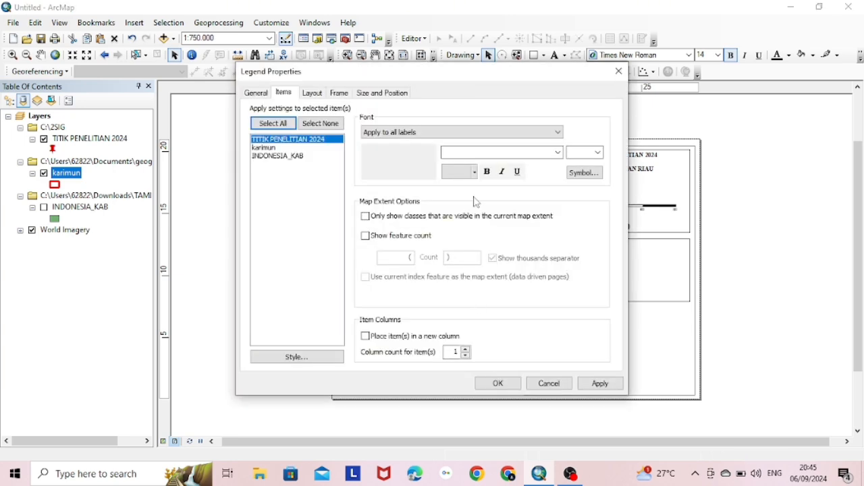
left_click(618, 70)
Set the legend labels to bold Times New Roman in Legend Properties, then apply and close
right_click(580, 250)
left_click(593, 244)
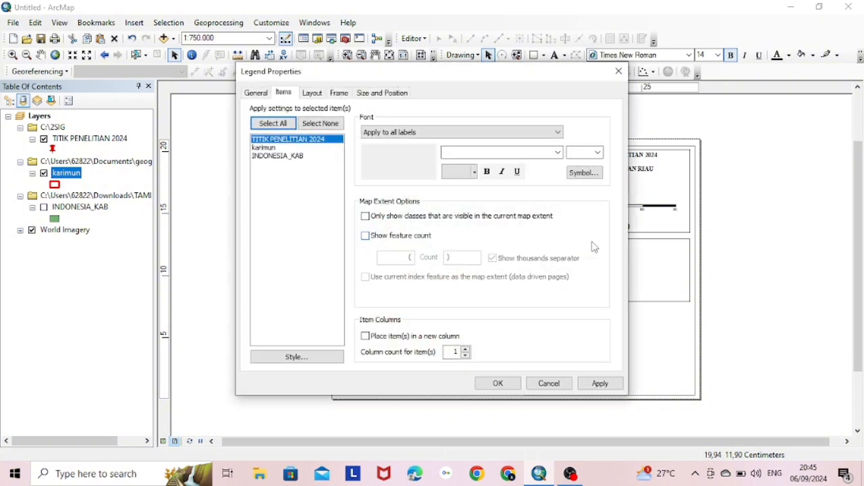
left_click(480, 152)
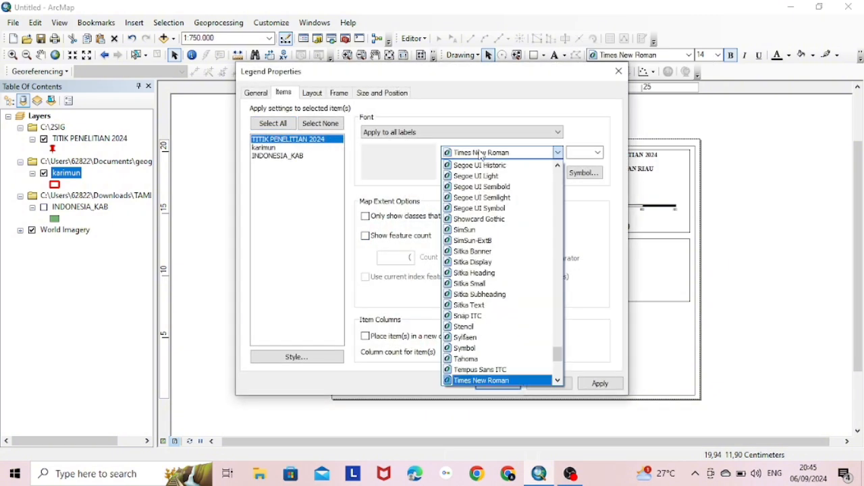
left_click(480, 153)
left_click(459, 171)
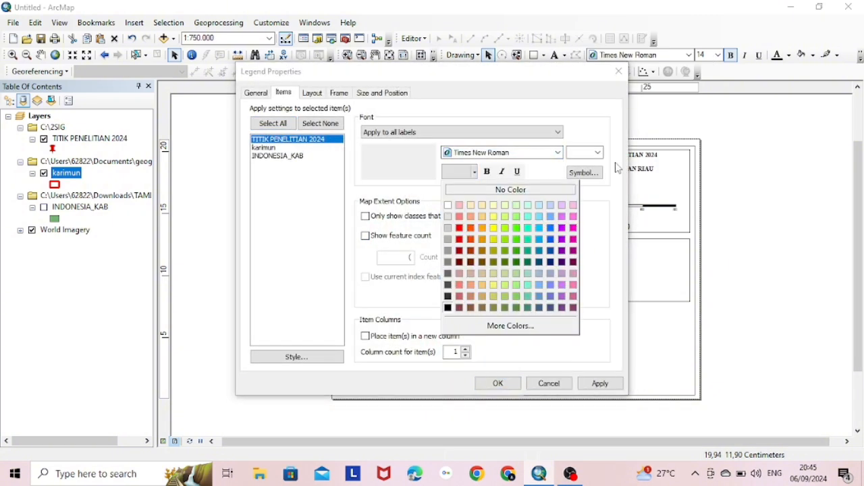
left_click(577, 152)
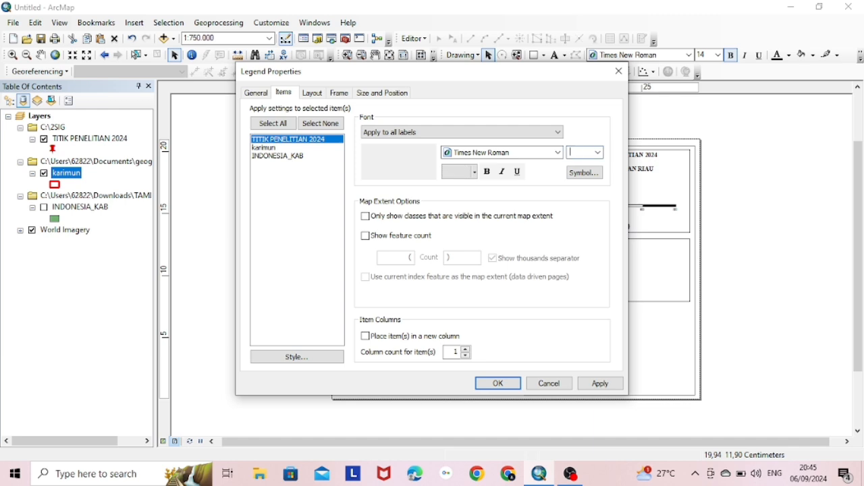
left_click(487, 172)
left_click(585, 385)
left_click(497, 384)
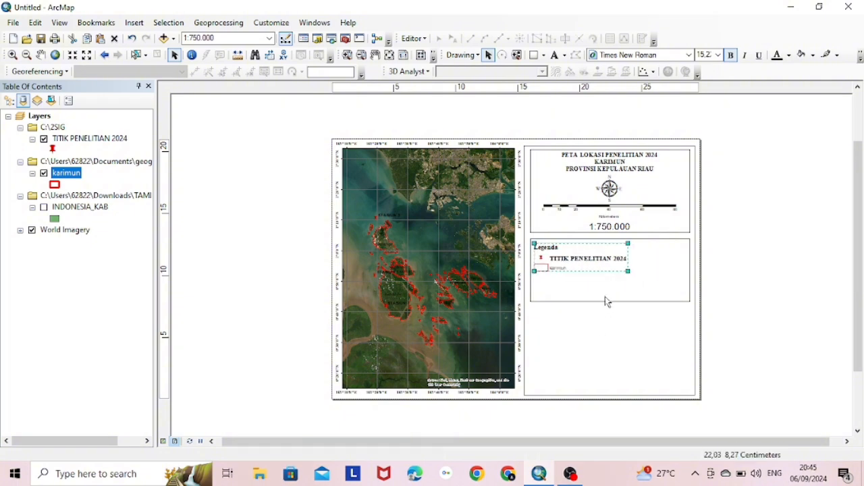
Give the karimun legend item bold Times New Roman at size 14 and apply
double_click(559, 271)
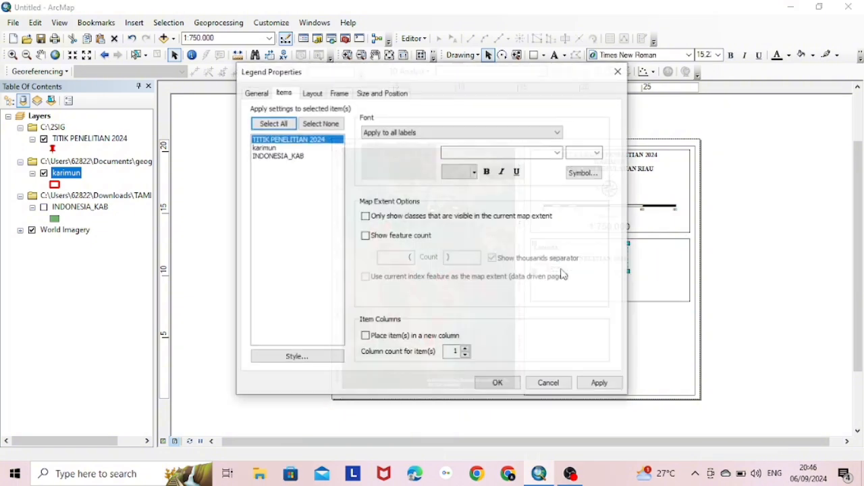
left_click(275, 148)
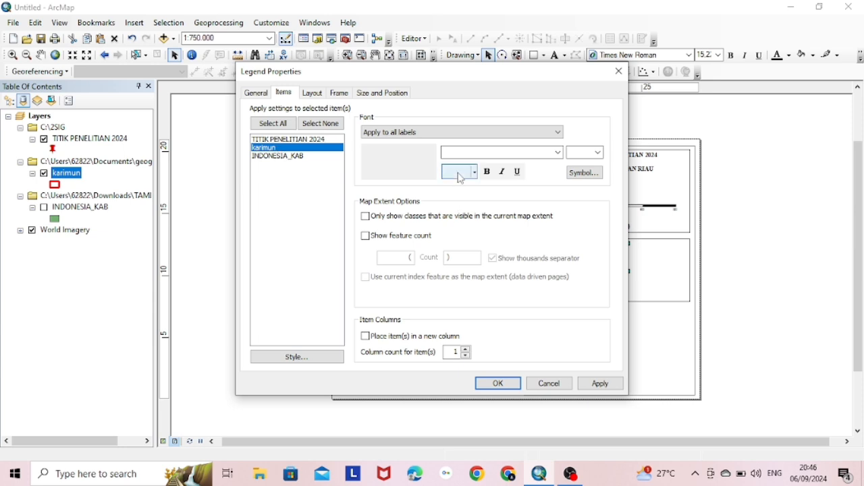
left_click(585, 152)
type("14")
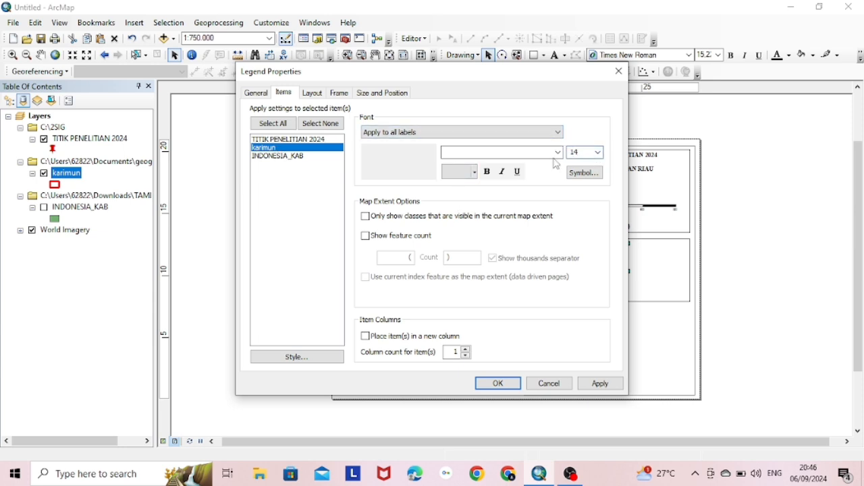
left_click(555, 155)
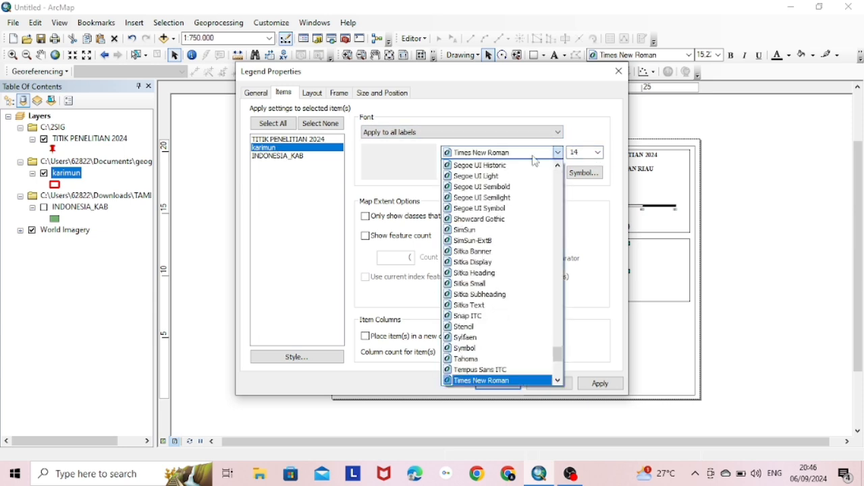
left_click(534, 157)
left_click(487, 172)
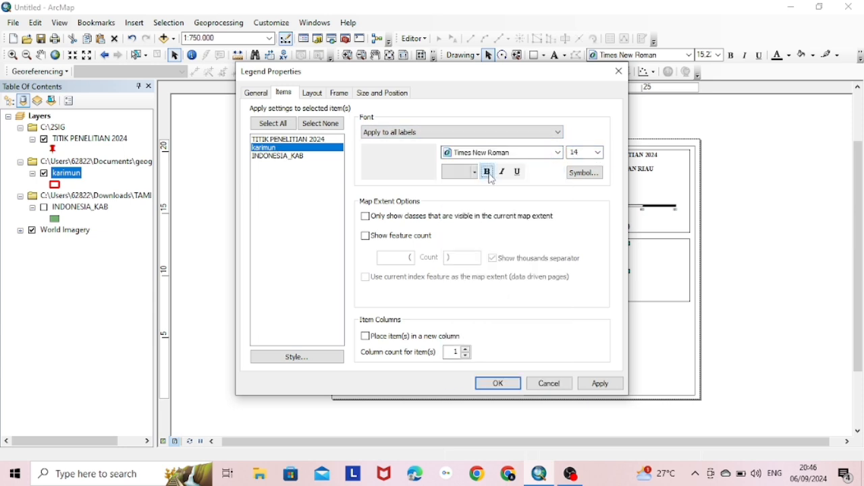
left_click(601, 383)
Enlarge the legend, shorten its surrounding box to fit, and paste a copy of the box below it
left_click(495, 383)
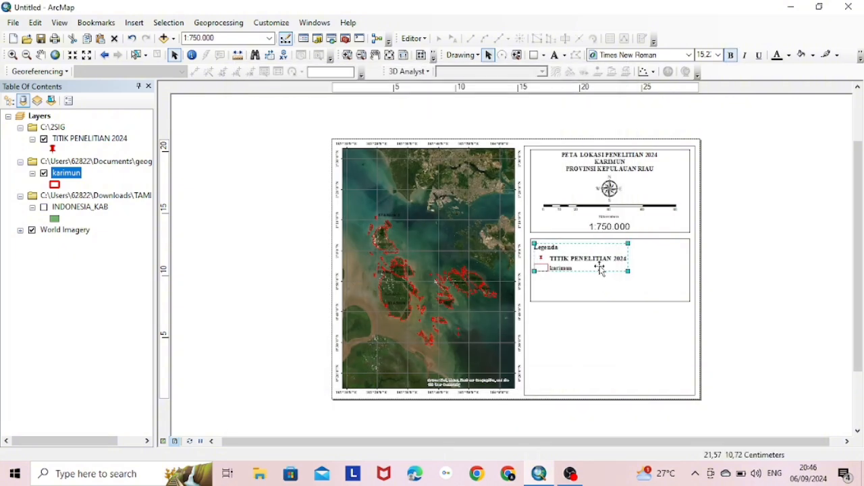
left_click_drag(628, 270, 644, 318)
left_click(641, 311)
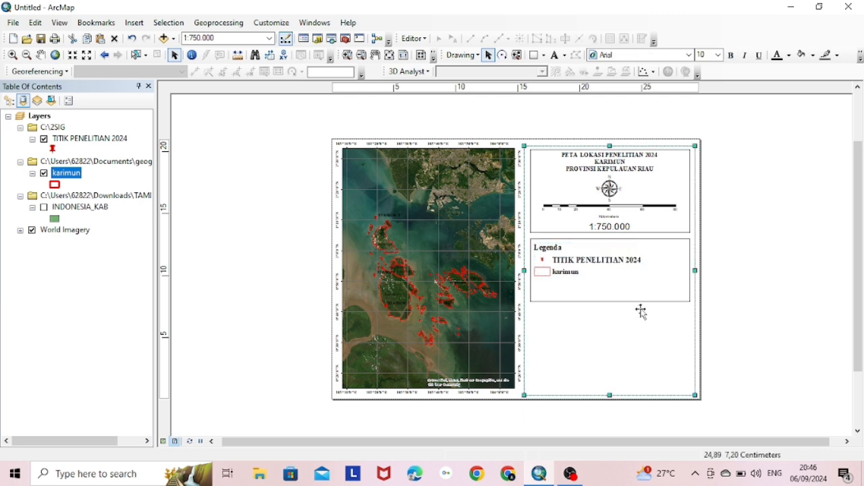
left_click(634, 306)
left_click_drag(610, 301, 610, 287)
key("ctrl+v")
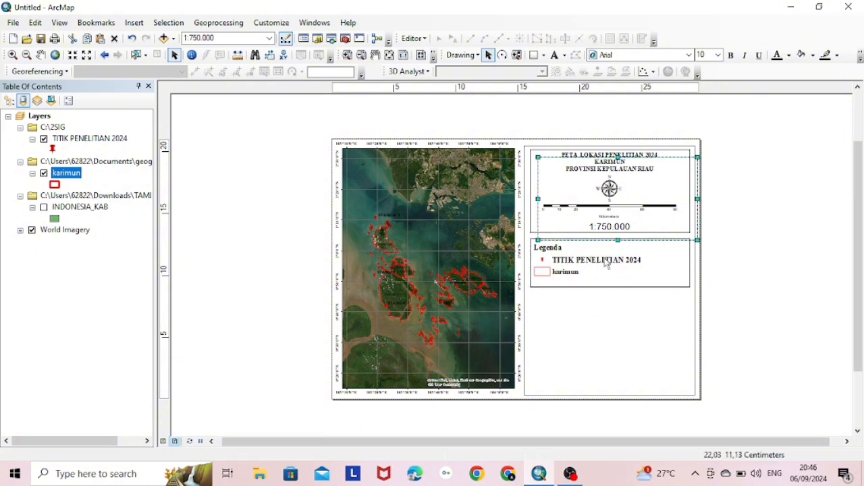
left_click_drag(601, 215, 610, 350)
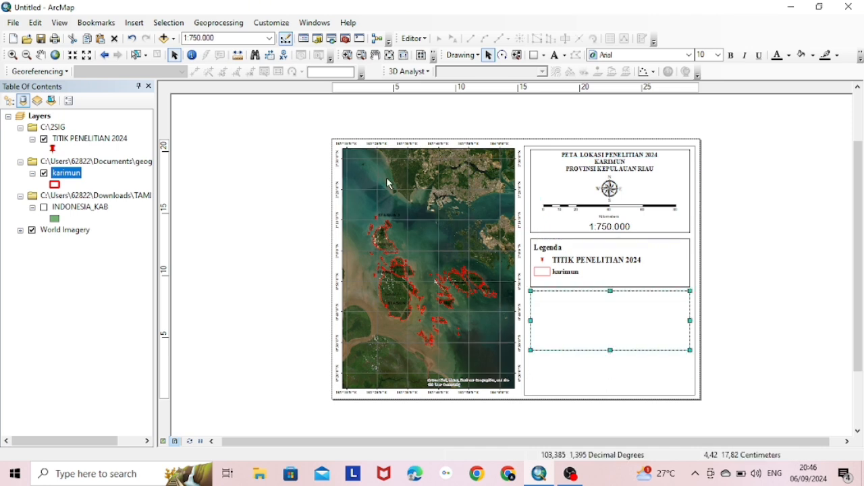
Insert a New Data Frame and resize it to fit inside the box beneath the legend
left_click(133, 22)
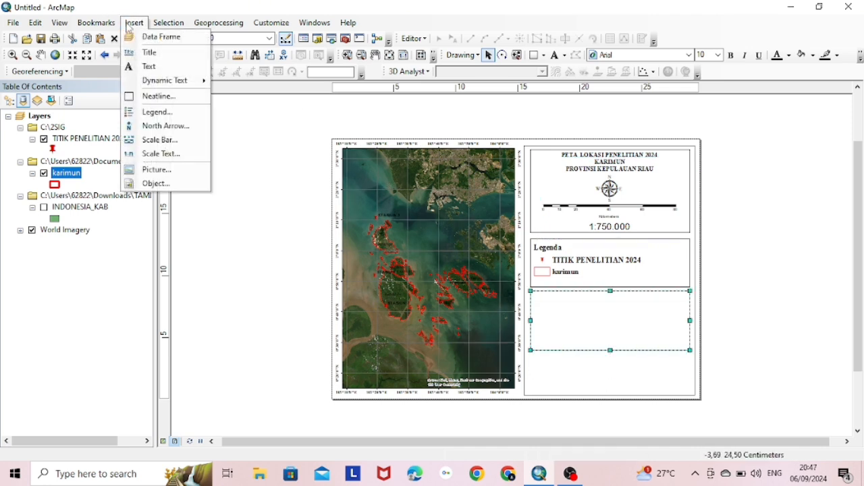
left_click(162, 34)
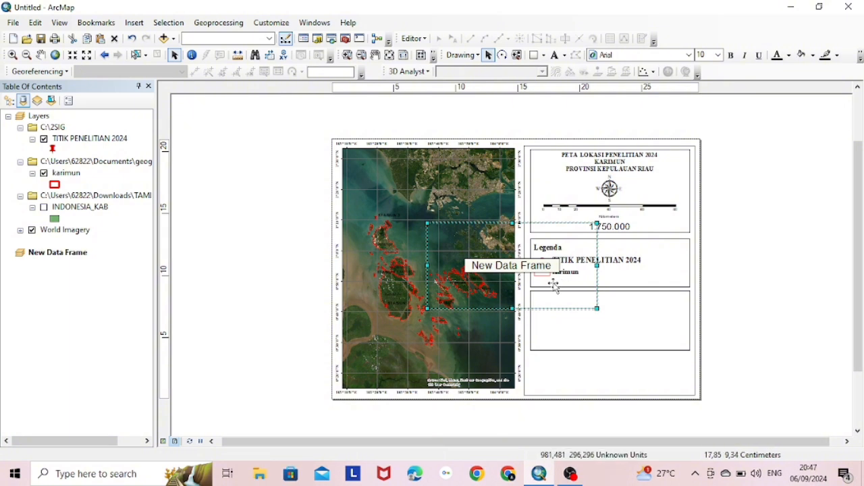
left_click_drag(554, 283, 660, 345)
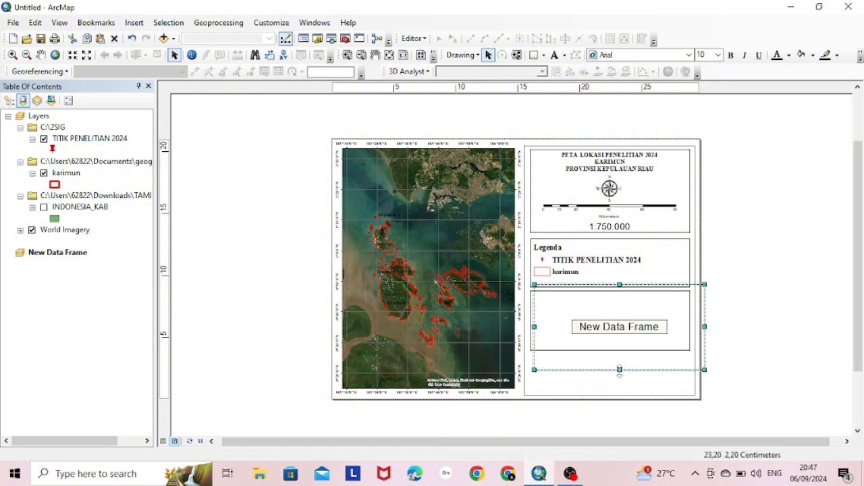
left_click_drag(619, 369, 619, 346)
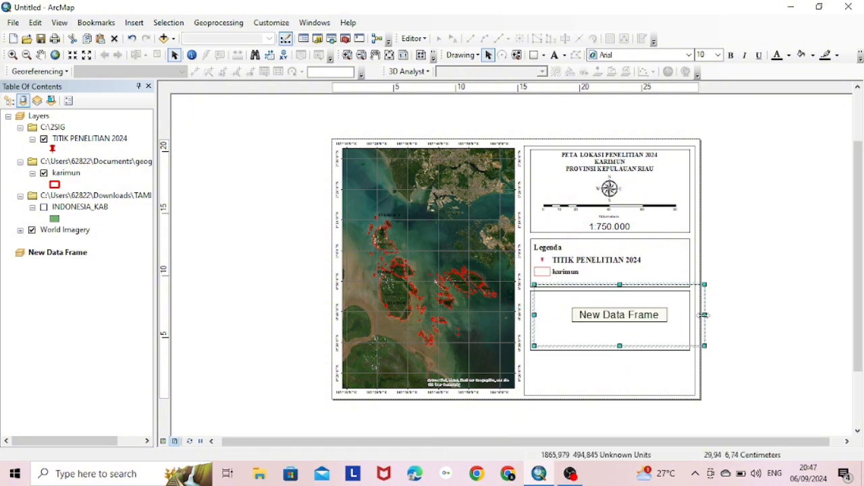
left_click_drag(703, 315, 677, 315)
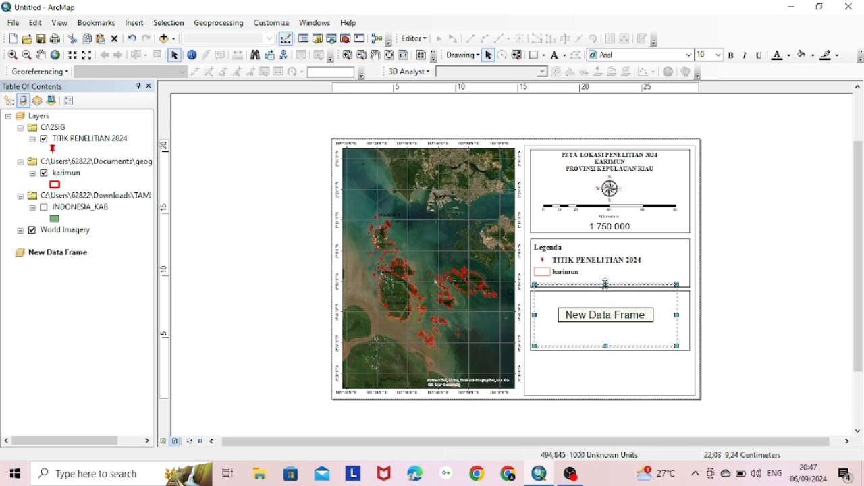
left_click_drag(606, 284, 606, 295)
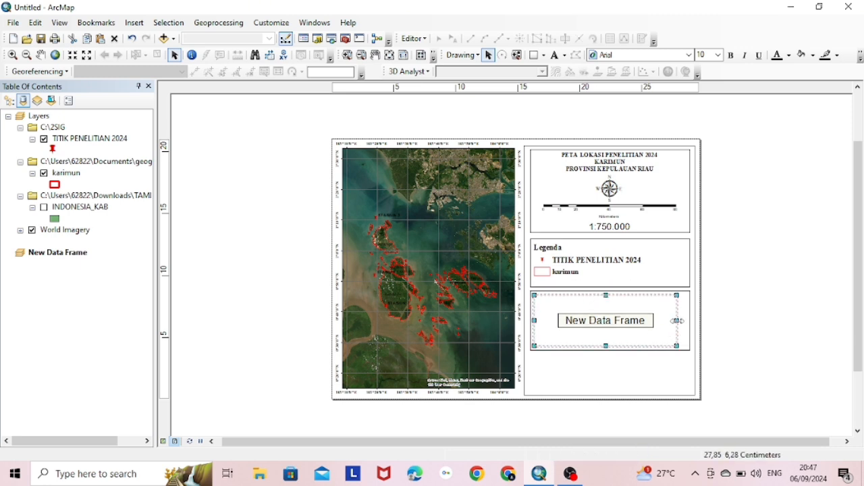
left_click_drag(677, 320, 686, 322)
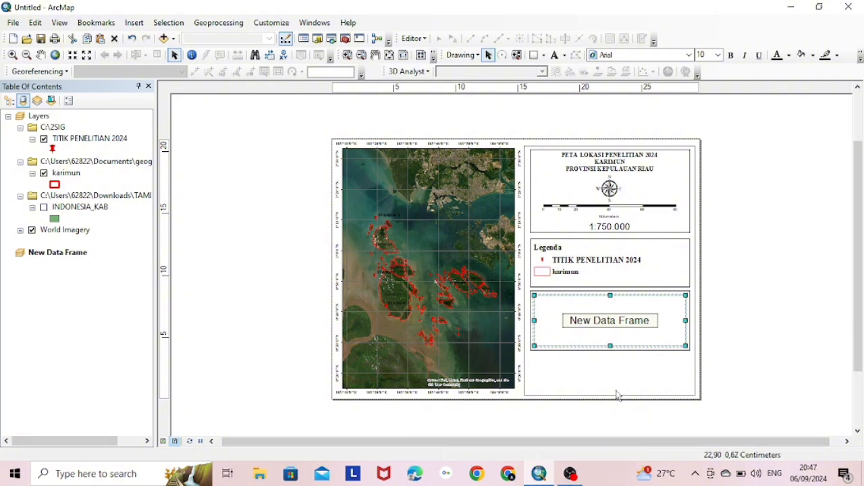
Add the INDONESIA_KAB shapefile to the new inset data frame
right_click(611, 325)
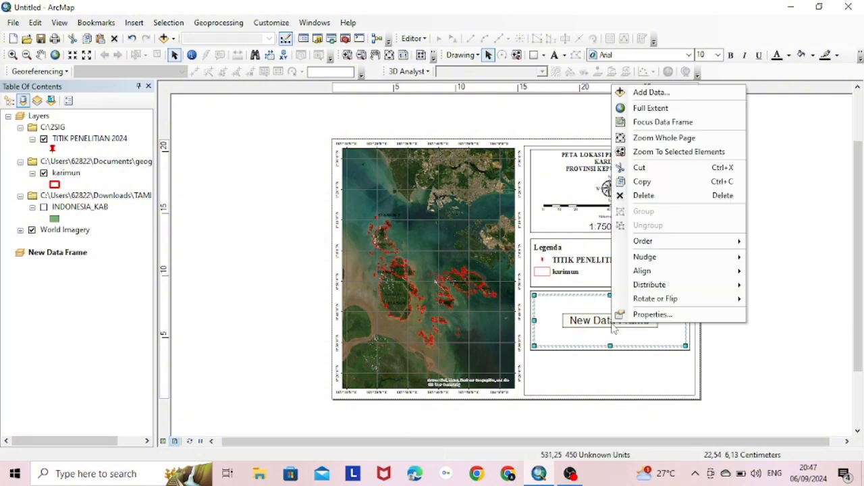
left_click(677, 94)
left_click(334, 172)
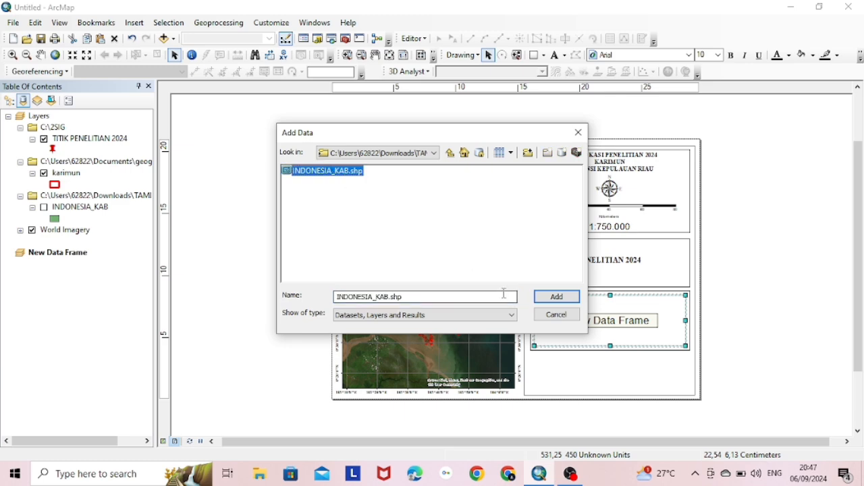
left_click(558, 297)
Show the Layers frame's extent on the inset as an extent indicator
right_click(569, 316)
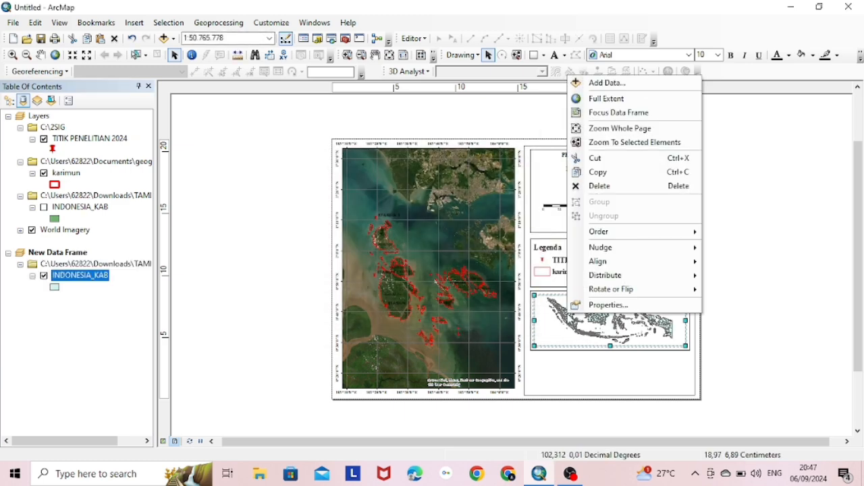
left_click(599, 305)
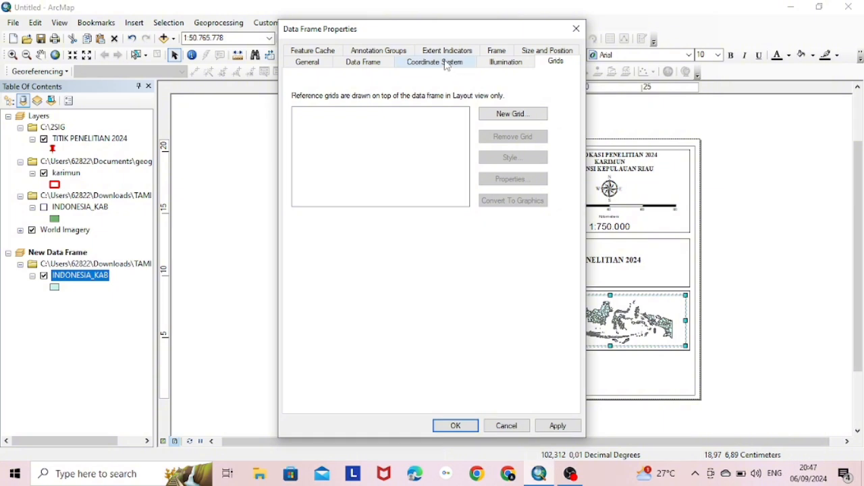
left_click(446, 64)
left_click(448, 52)
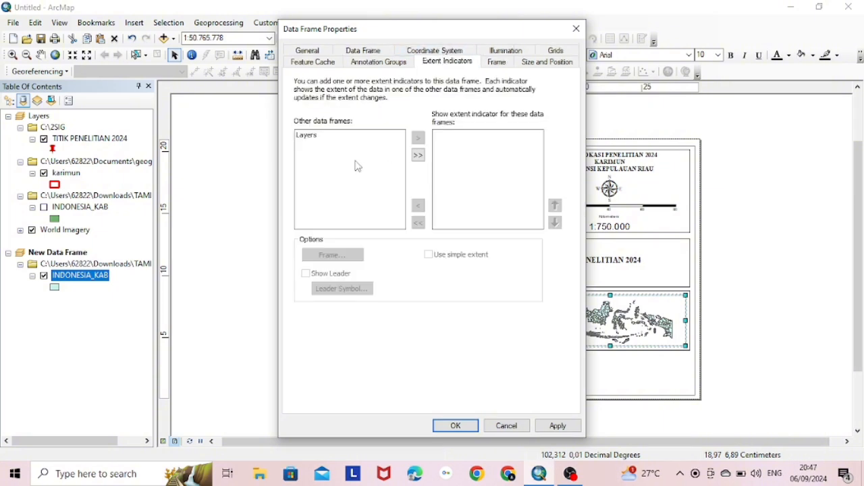
left_click(418, 154)
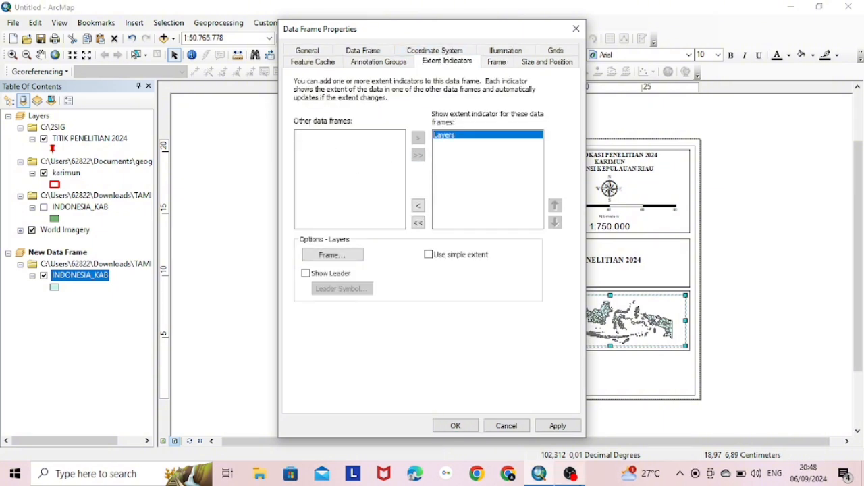
left_click(560, 427)
left_click(456, 426)
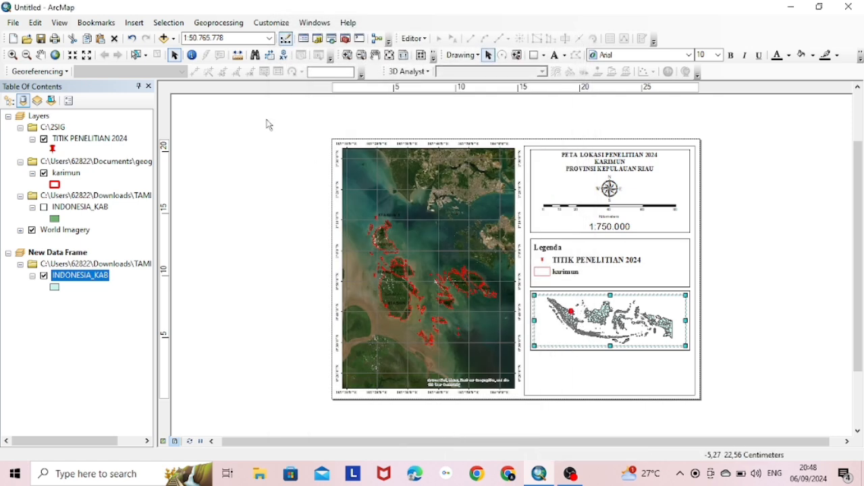
Zoom the inset around Karimun to about 1:7.043.752 so the red extent box stands out
left_click(12, 54)
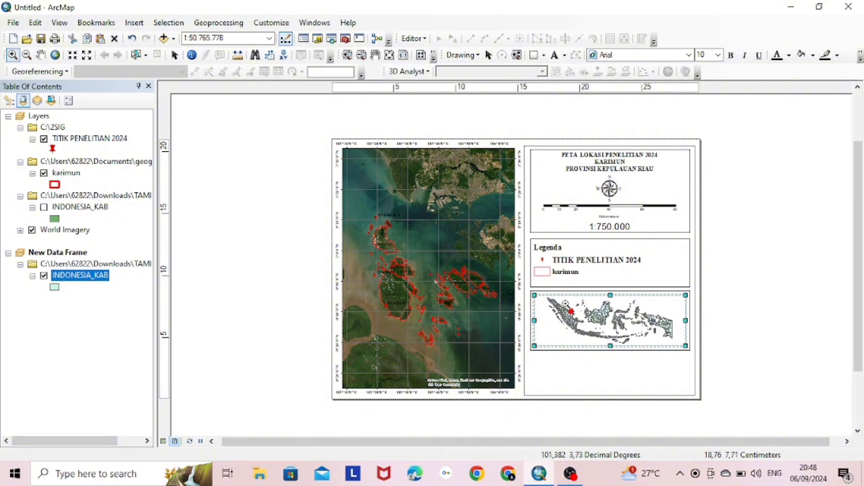
left_click(572, 312)
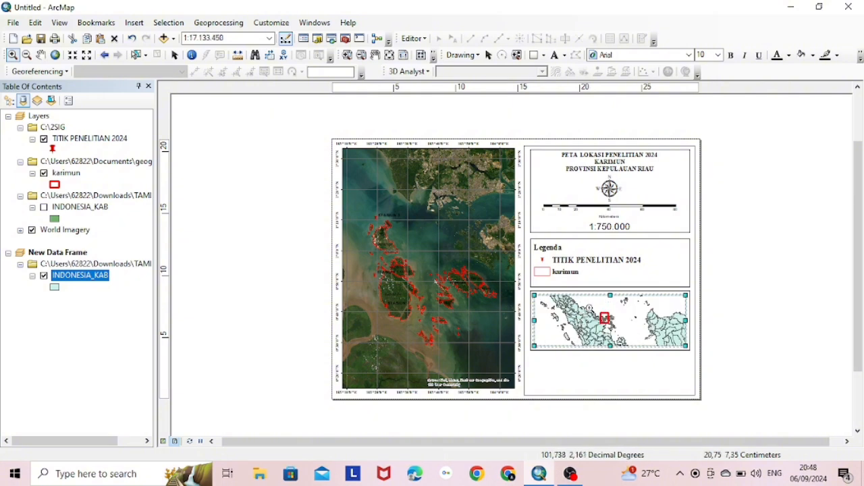
left_click_drag(590, 309, 605, 318)
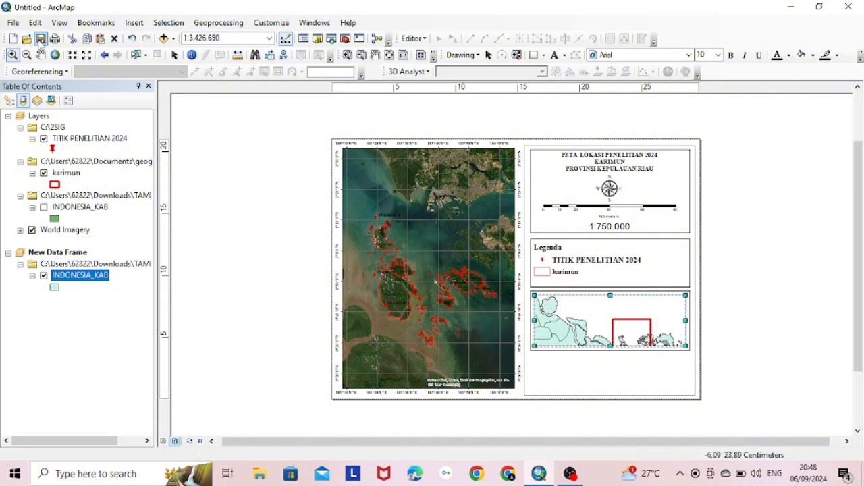
left_click(27, 55)
left_click(584, 311)
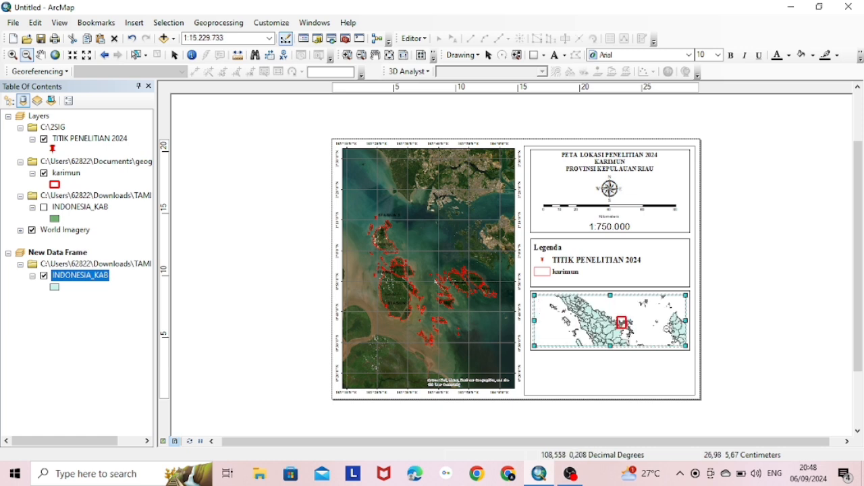
left_click(12, 55)
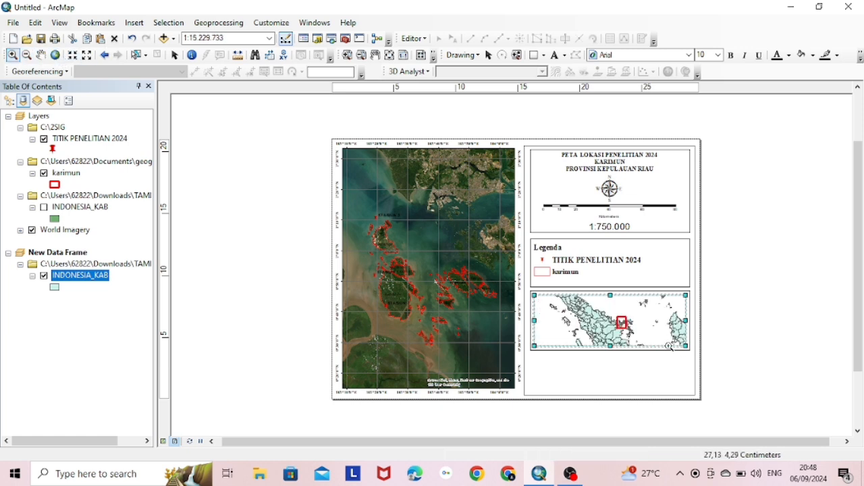
left_click(626, 324)
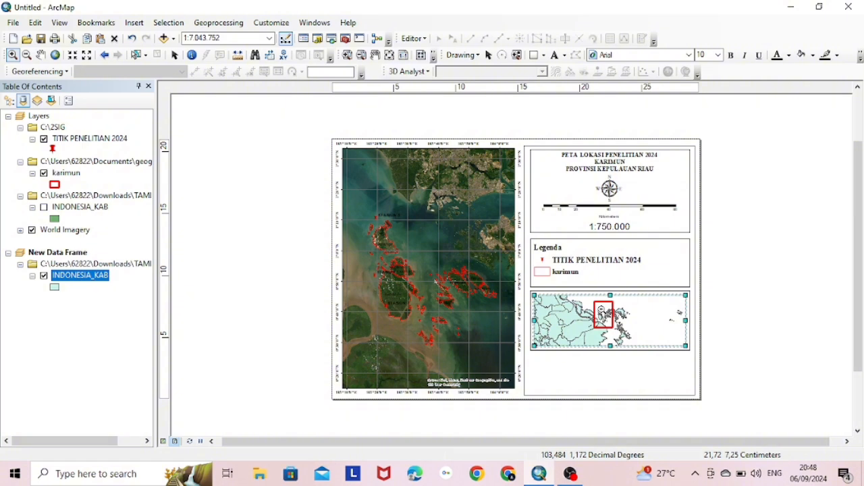
left_click(175, 56)
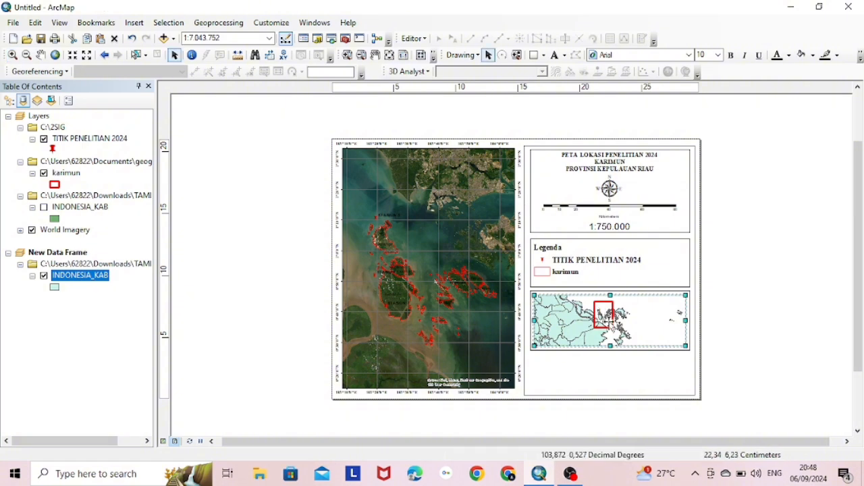
Create a Graticule grid with default settings in the inset frame's Grids properties and apply it
right_click(608, 321)
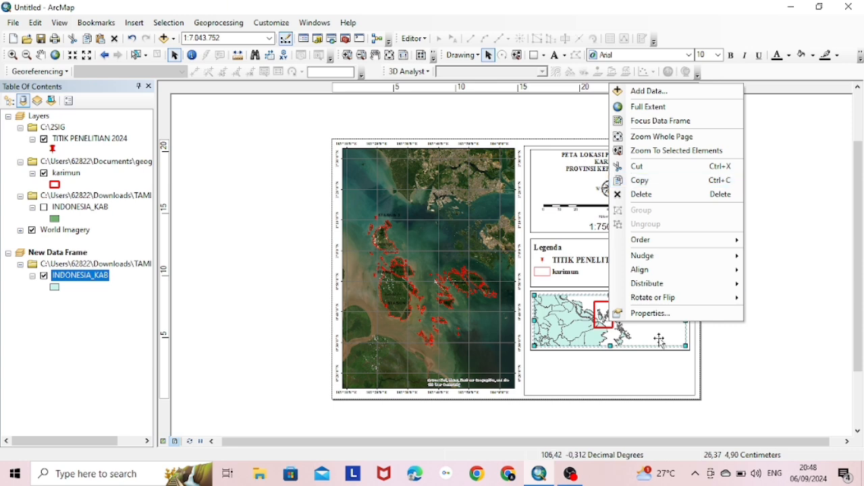
left_click(649, 314)
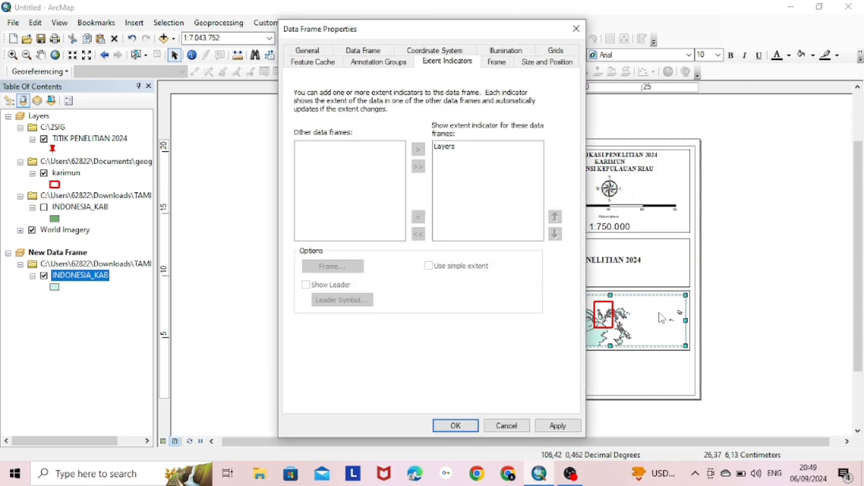
left_click(573, 53)
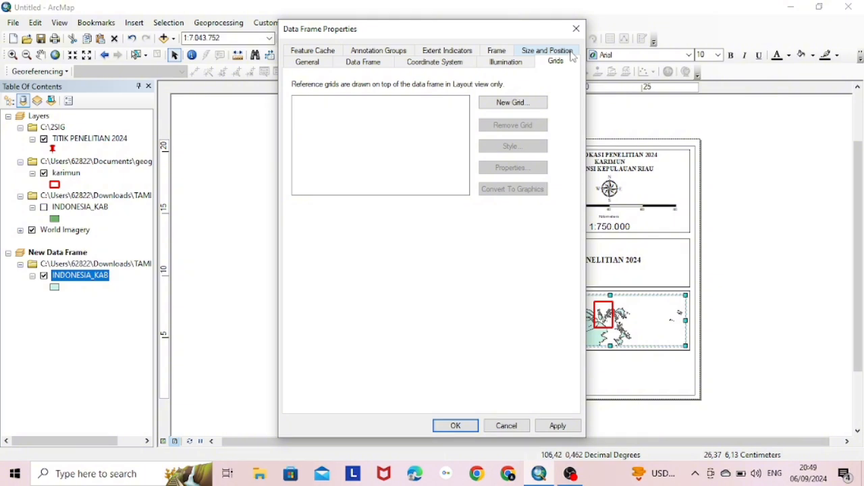
left_click(510, 102)
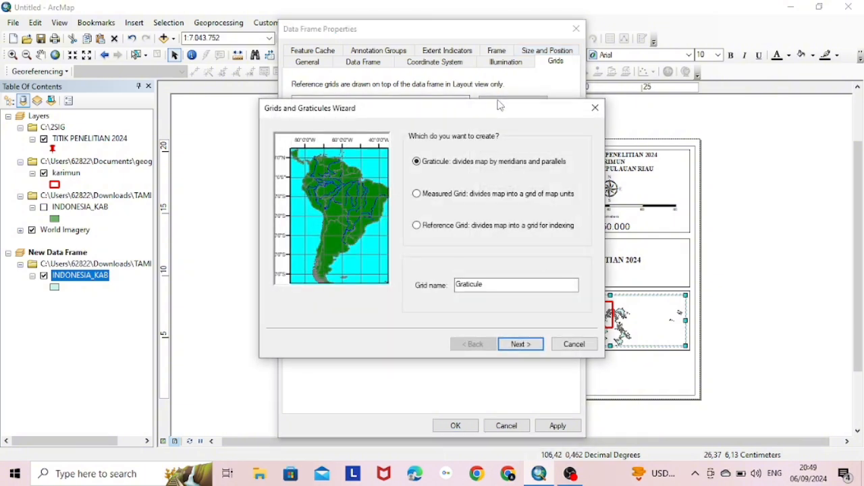
left_click(524, 346)
left_click(529, 345)
left_click(528, 346)
left_click(528, 346)
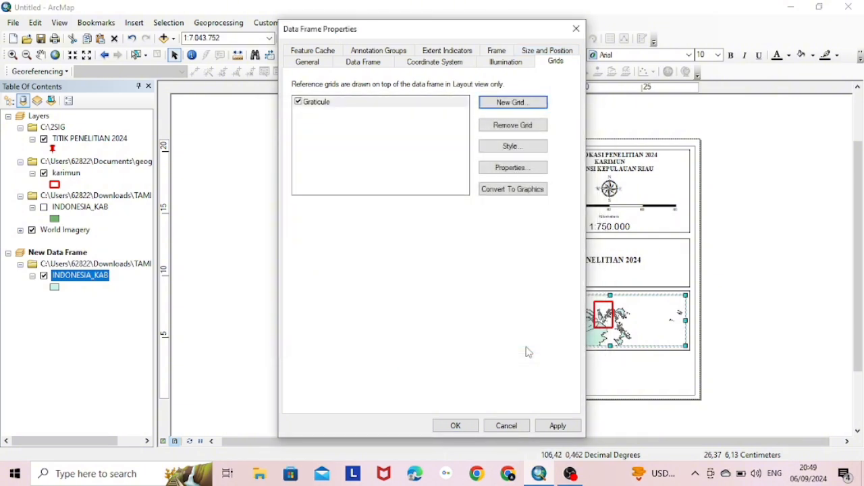
left_click(557, 425)
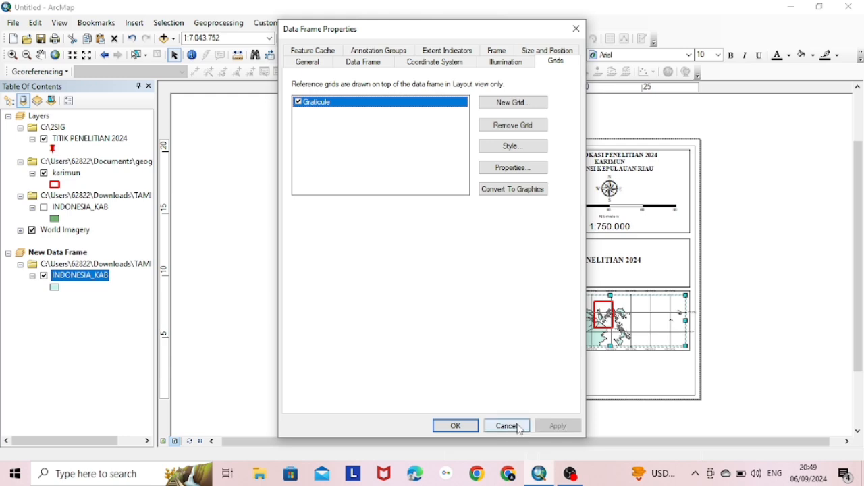
left_click(456, 426)
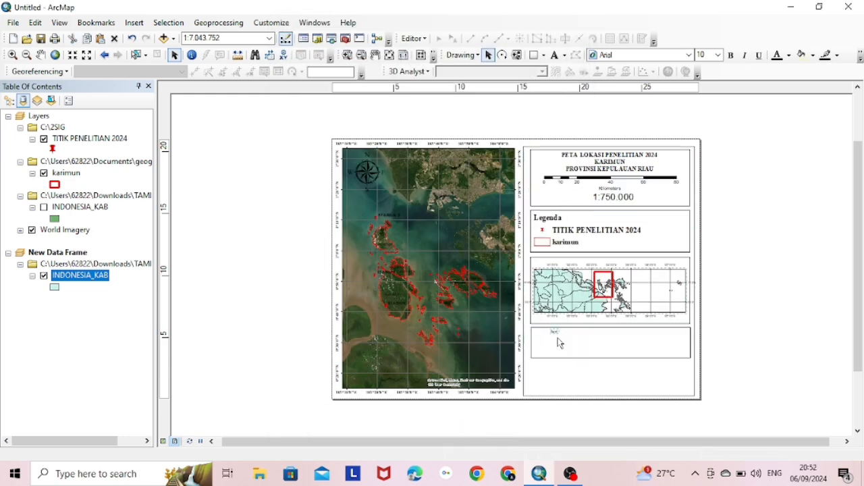
Type the capitalised source note 'SUMBER', '1. DATA BASE MAP ESRI', '2. DATA SHP INDONESIA KABUPATEN' into the text element
double_click(557, 335)
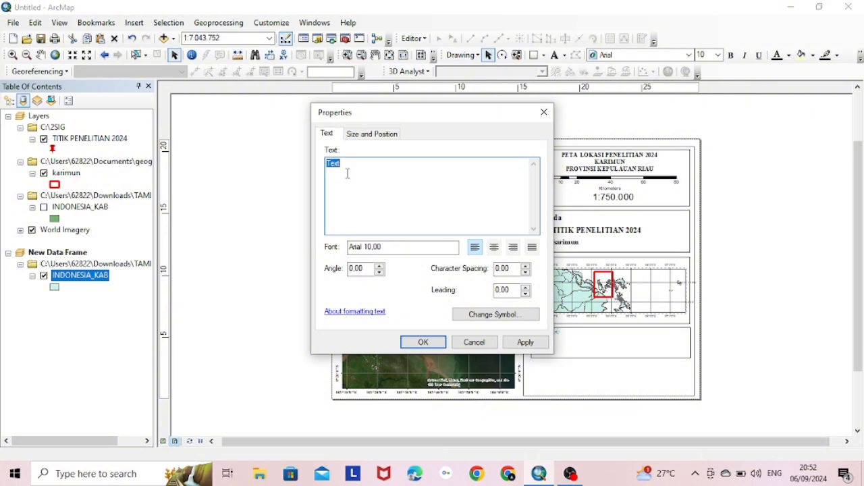
key("Caps_Lock")
type("SUMBER")
key("Return")
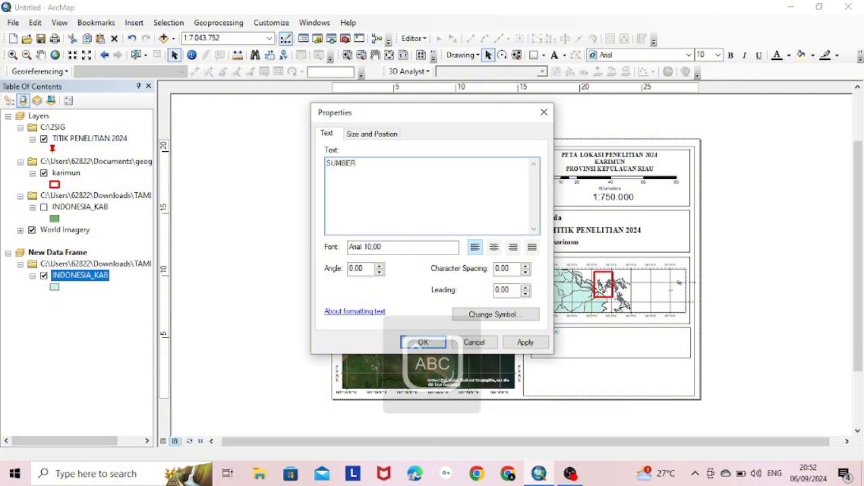
type("1. DATA BASE MAP ESRI")
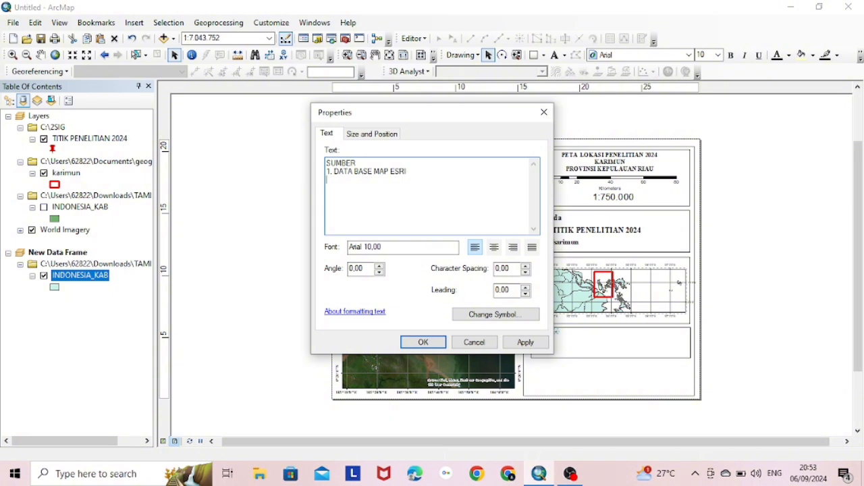
type("2")
type("TA SHP")
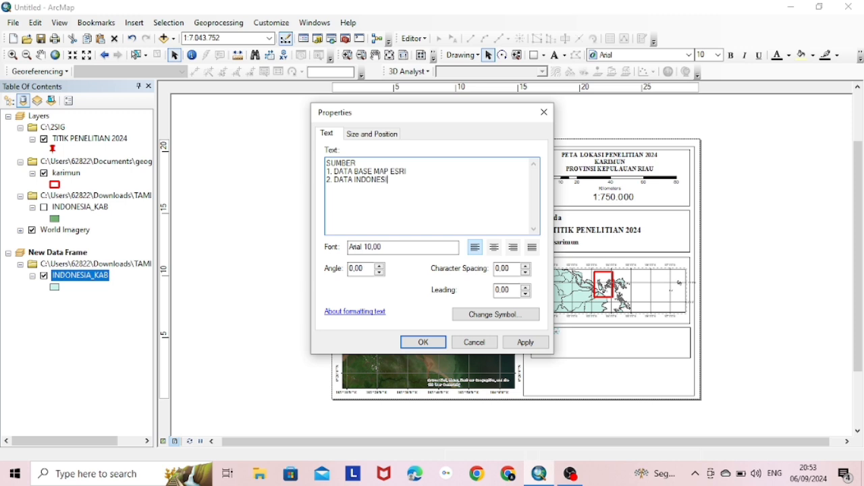
key("BackSpace")
key("BackSpace")
key("BackSpace")
key("BackSpace")
key("BackSpace")
key("BackSpace")
key("BackSpace")
type("SHP INDOSE")
key("BackSpace")
key("BackSpace")
key("BackSpace")
key("BackSpace")
key("BackSpace")
key("BackSpace")
key("BackSpace")
key("BackSpace")
key("BackSpace")
key("BackSpace")
key("BackSpace")
key("BackSpace")
key("BackSpace")
type("N")
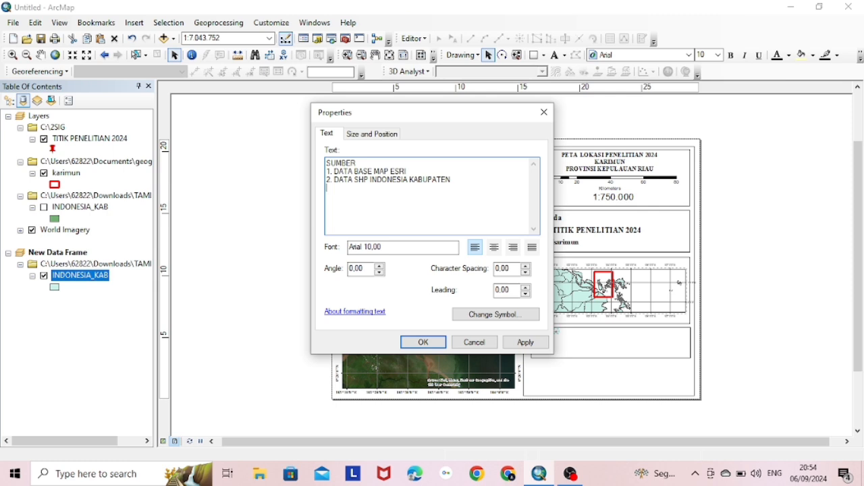
Add the line '3. WGS 1984' and set the source text symbol to Times New Roman 14 bold
type("3. WGS 1984")
left_click(493, 314)
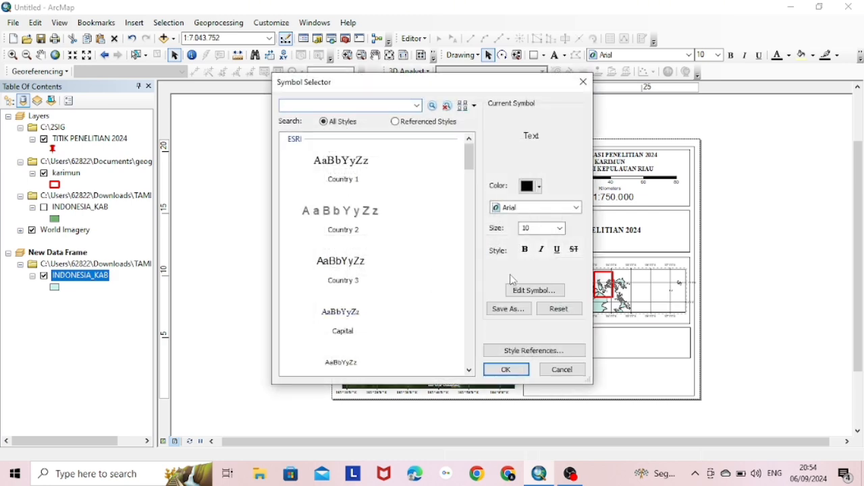
left_click(542, 210)
type("ti")
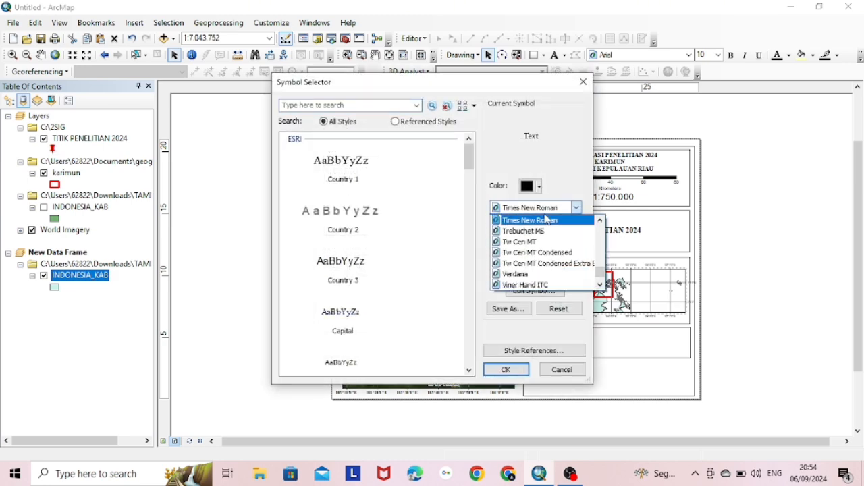
left_click(547, 220)
left_click(561, 227)
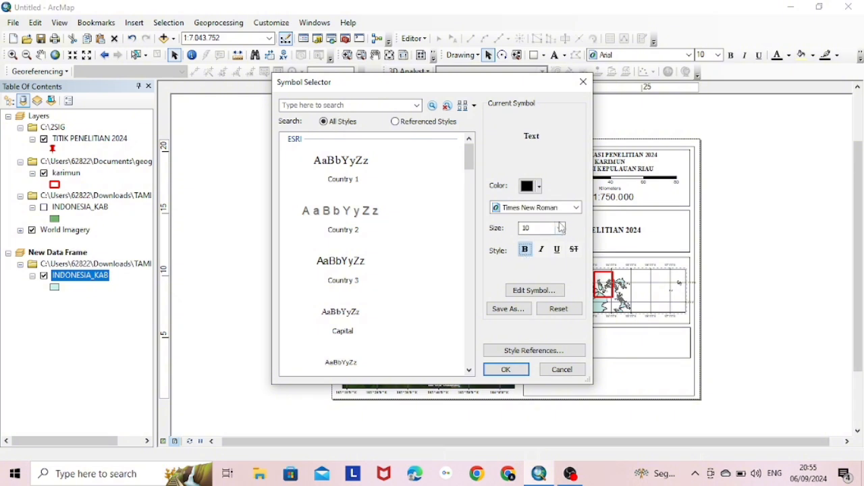
double_click(530, 228)
type("14")
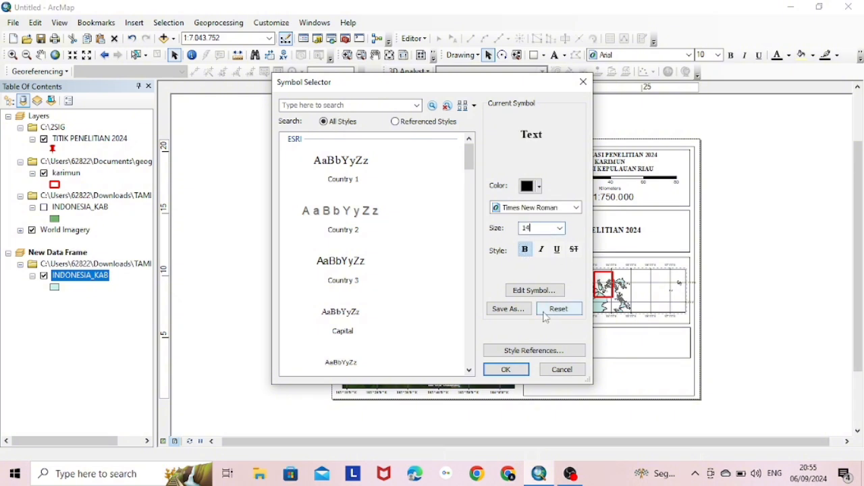
Confirm and apply the new symbol to the SUMBER text, then close its properties
left_click(506, 370)
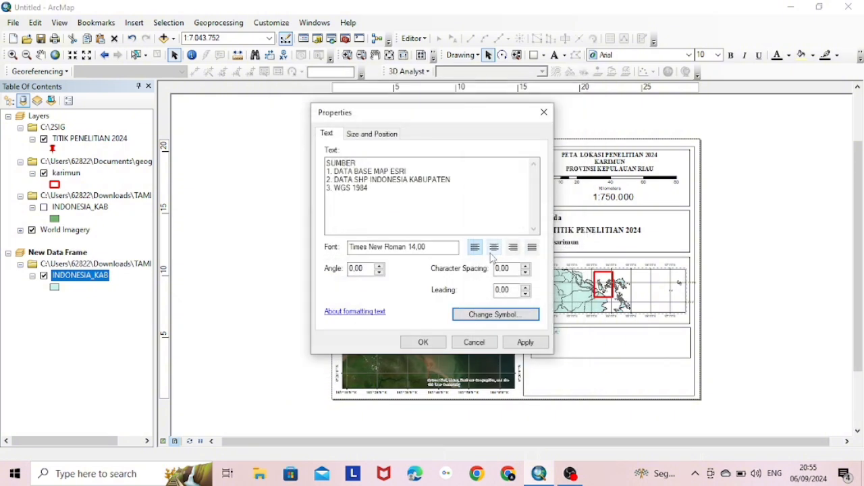
left_click(526, 343)
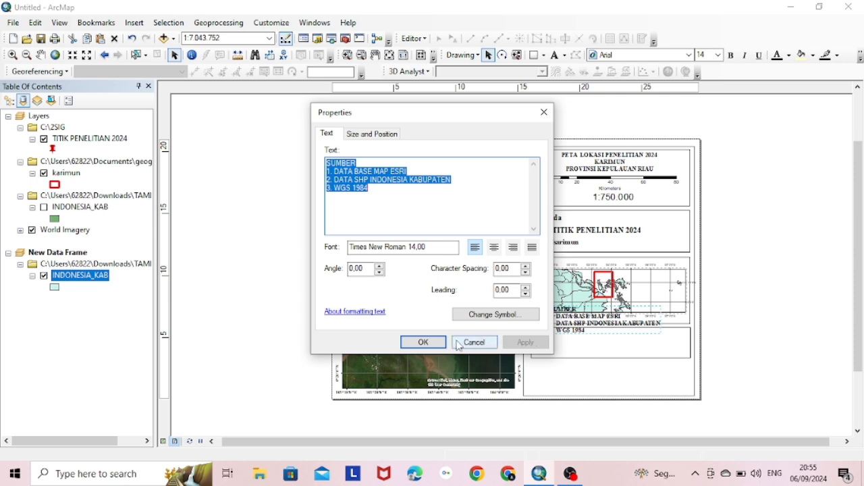
left_click(474, 342)
double_click(557, 325)
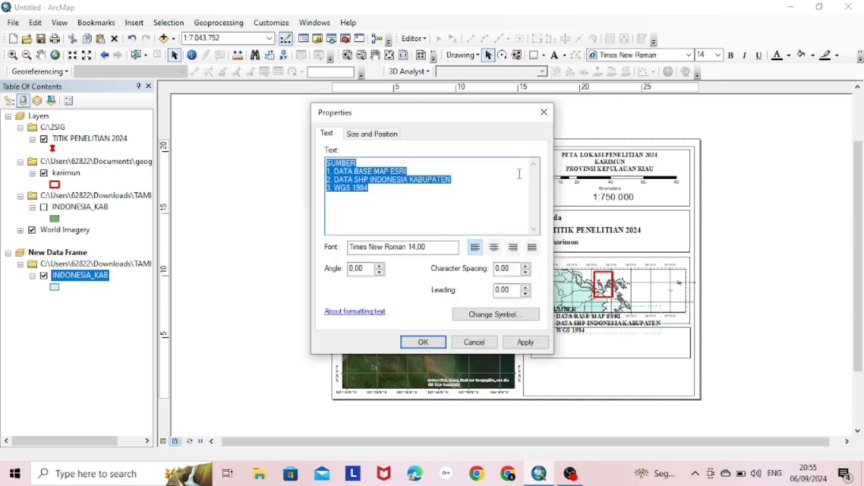
left_click(474, 343)
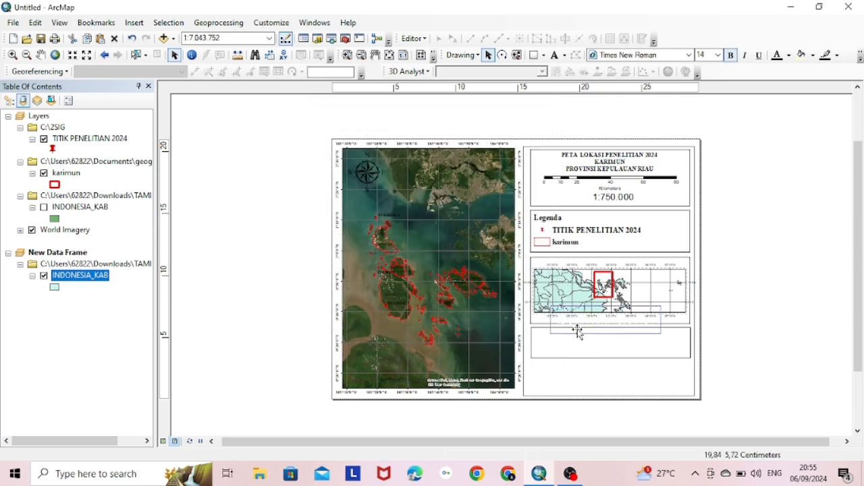
Move the SUMBER text into the lower box and paste a new box beneath it, resized to fit the panel
left_click_drag(575, 328, 563, 357)
left_click(575, 383)
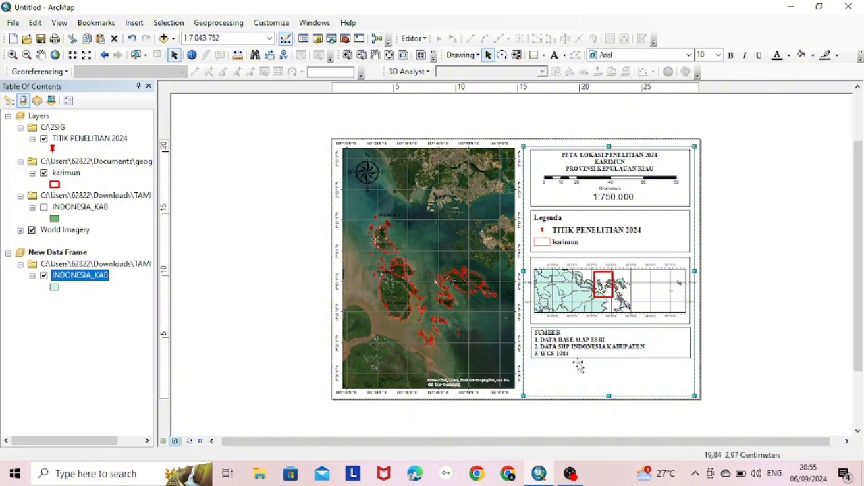
key("ctrl+v")
left_click_drag(636, 175, 637, 287)
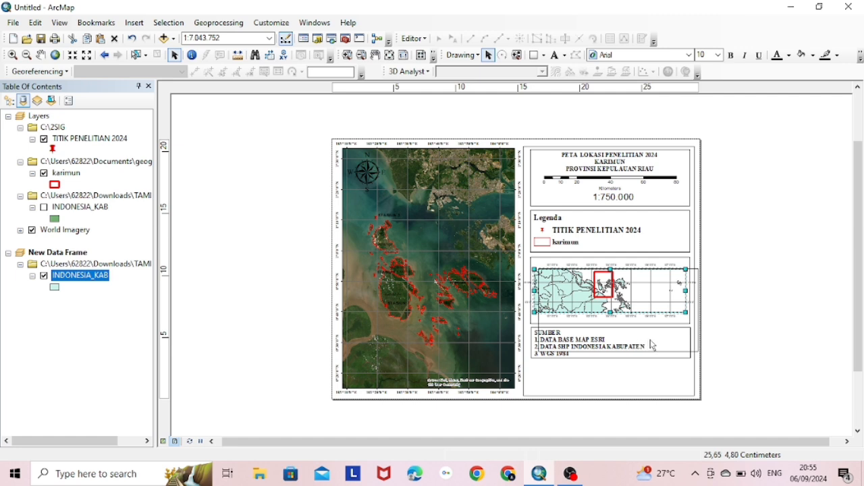
left_click_drag(609, 328, 603, 391)
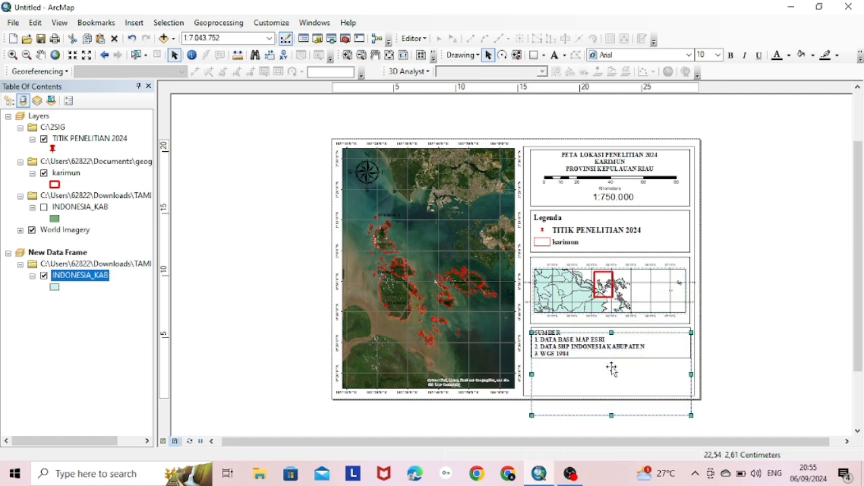
left_click_drag(612, 333, 612, 363)
left_click_drag(612, 417, 612, 392)
left_click(801, 293)
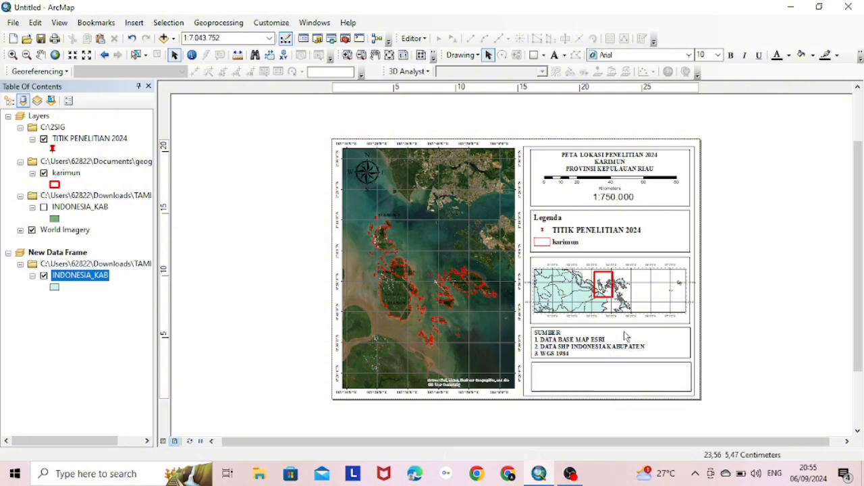
Narrow the inset map frame by pulling its left and right edges inward
left_click(597, 373)
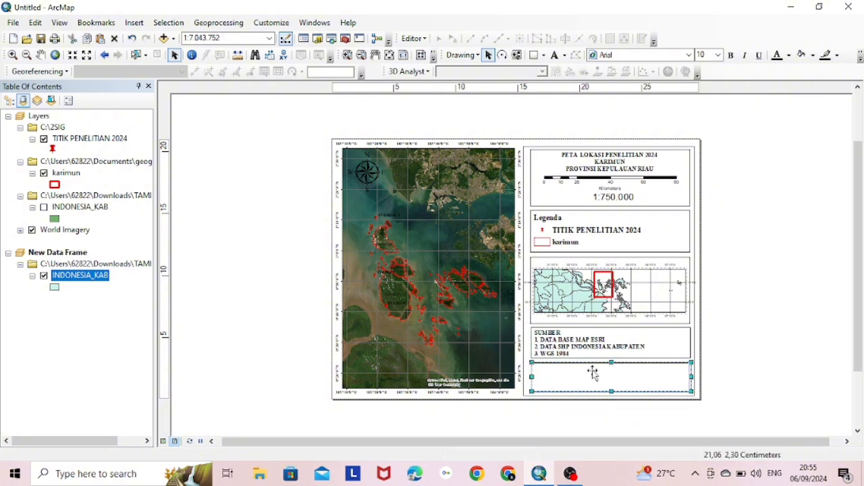
left_click(675, 303)
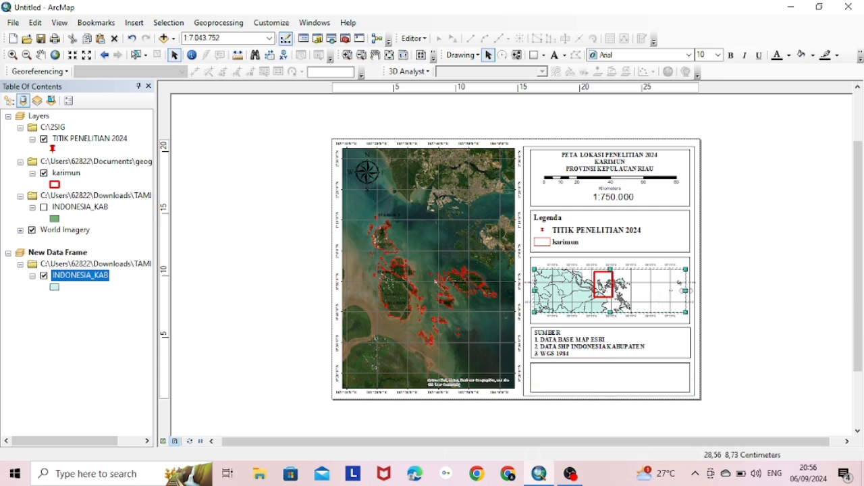
left_click_drag(687, 291, 682, 291)
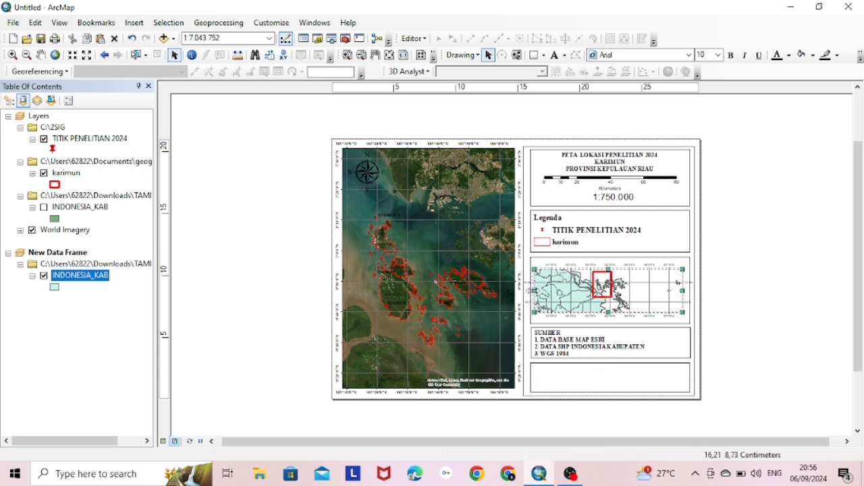
left_click_drag(534, 291, 539, 290)
left_click(825, 271)
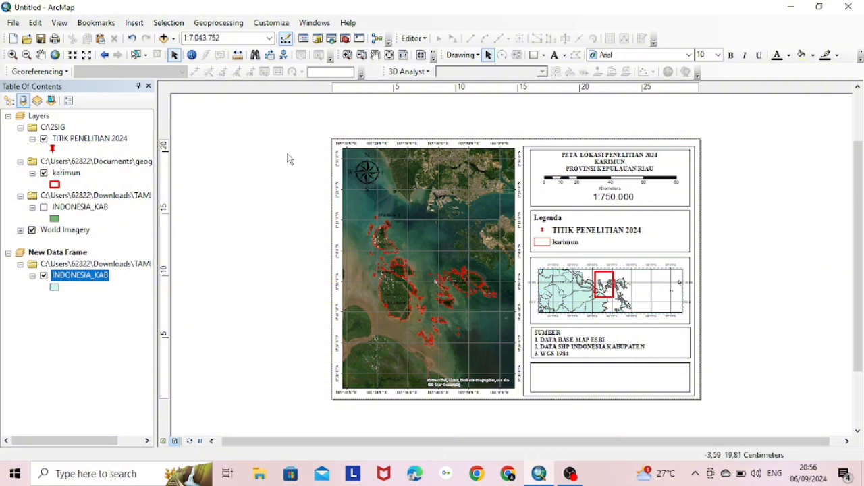
left_click(134, 22)
Insert the Universitas Riau logo picture and shrink it to about half size
left_click(154, 170)
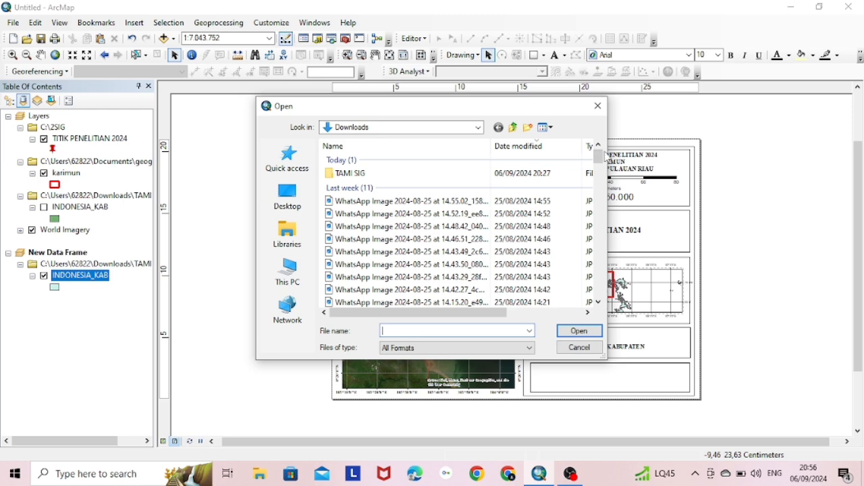
left_click_drag(600, 161, 604, 216)
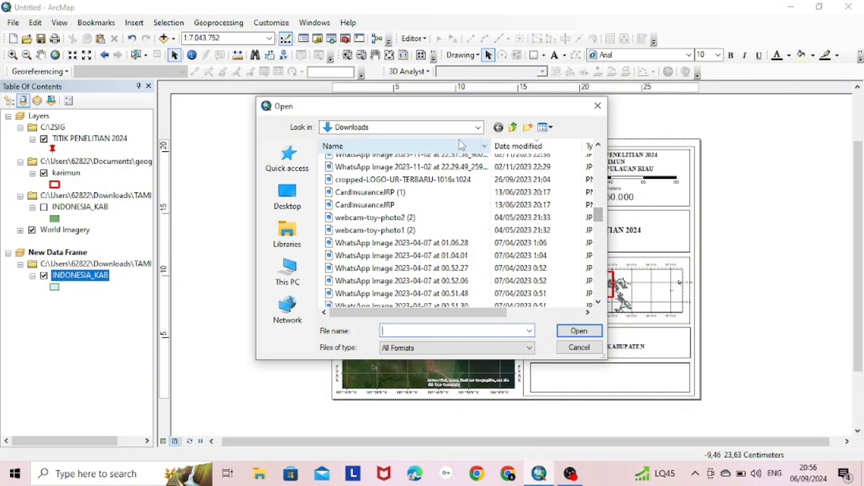
left_click(452, 179)
left_click(578, 331)
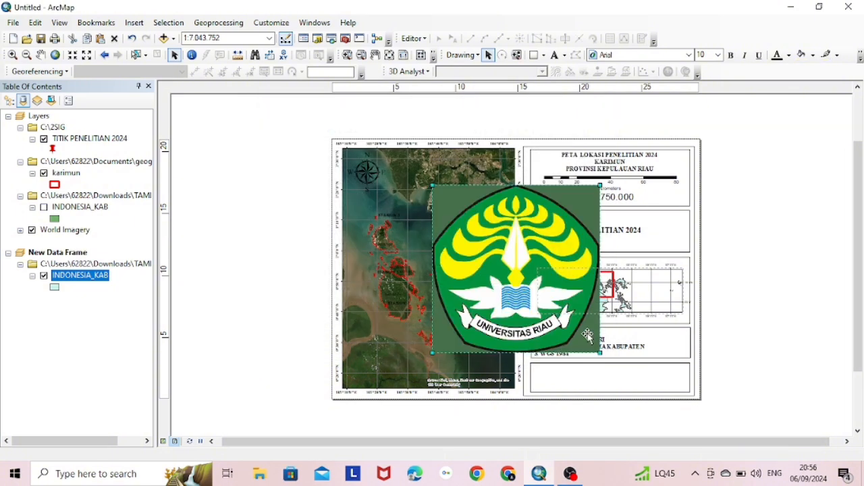
left_click_drag(603, 354, 560, 390)
Move the logo into the empty bottom box, enlarge it slightly and nudge it into place
left_click(555, 351)
left_click(548, 337)
left_click(548, 336)
left_click(548, 336)
left_click(615, 380)
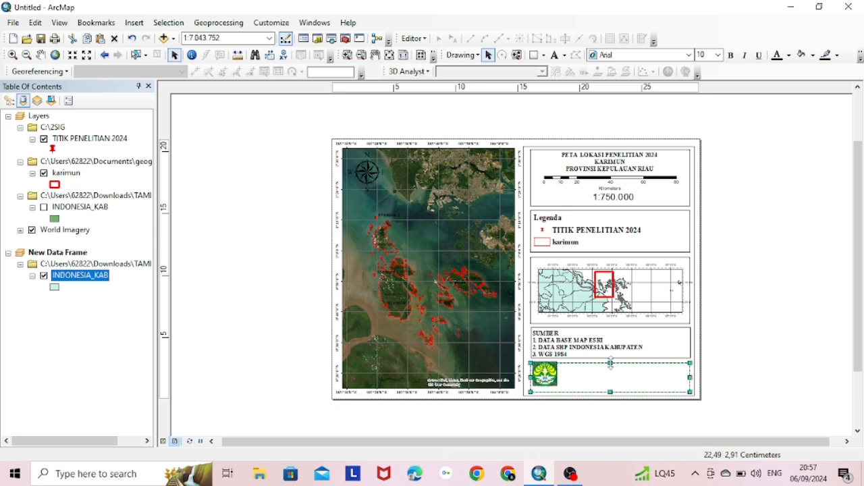
left_click(551, 379)
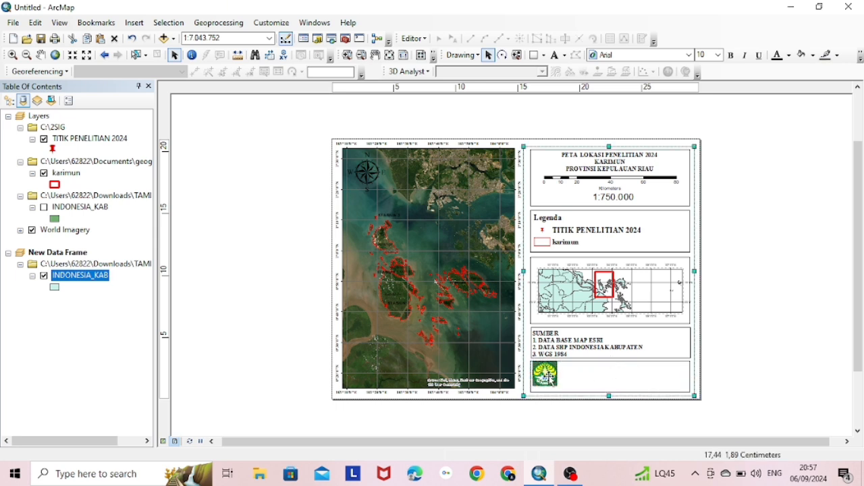
left_click_drag(558, 386, 561, 389)
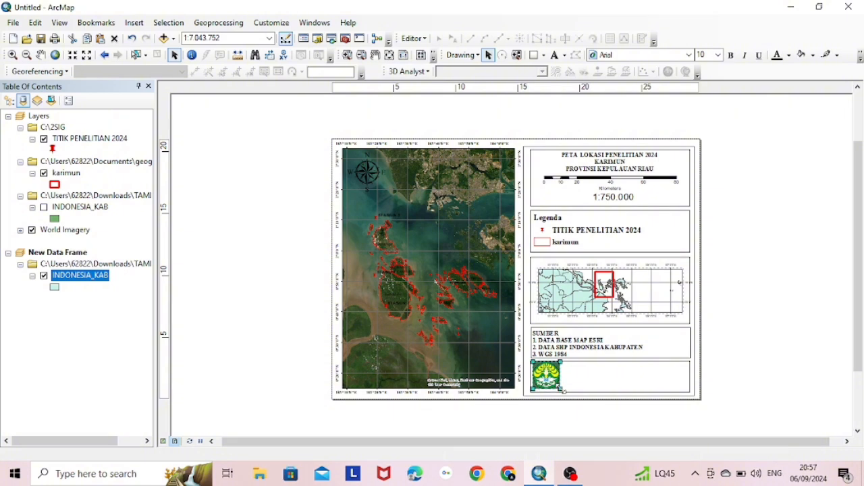
left_click(596, 378)
left_click(550, 369)
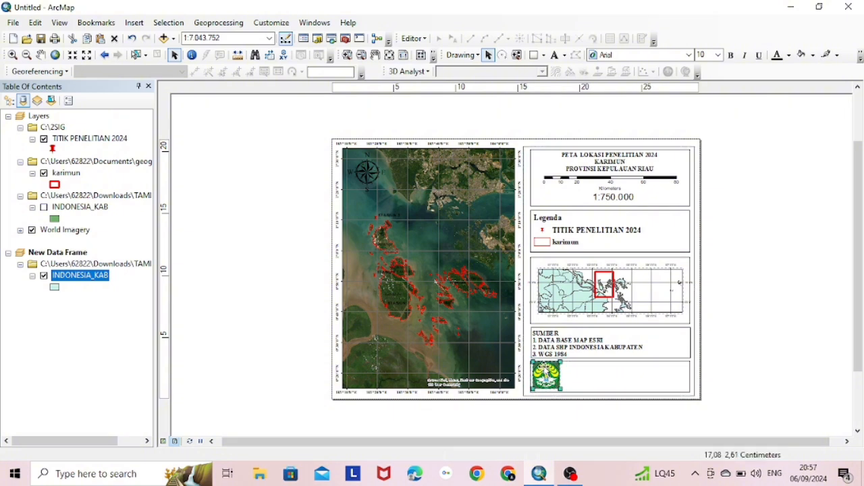
left_click_drag(549, 368, 547, 370)
left_click(566, 372)
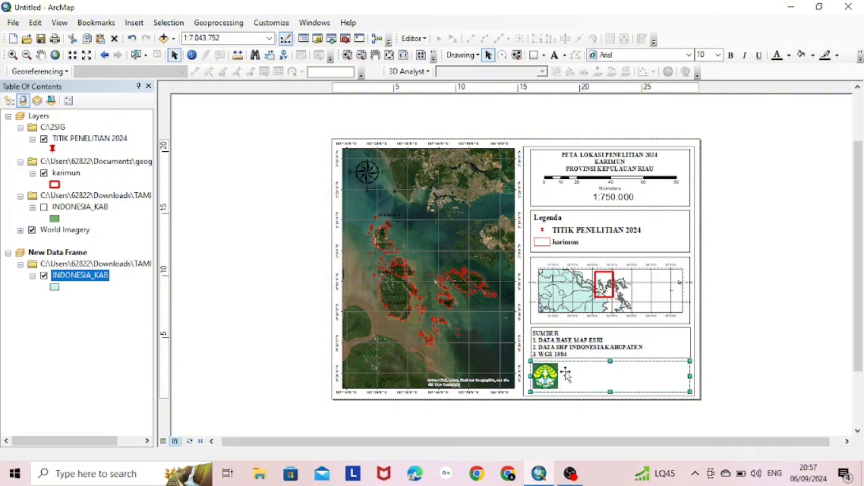
Add a horizontal text element in the logo panel with the author's name, student number and class
left_click(555, 56)
left_click(564, 56)
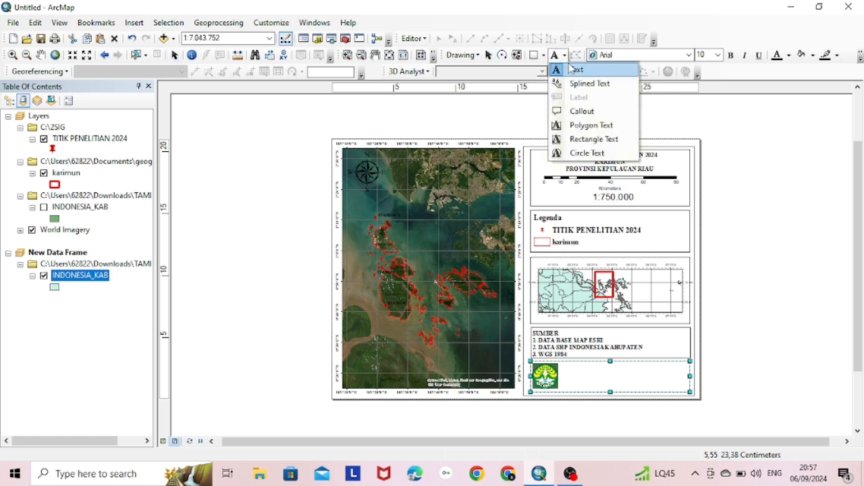
left_click(567, 67)
left_click(581, 370)
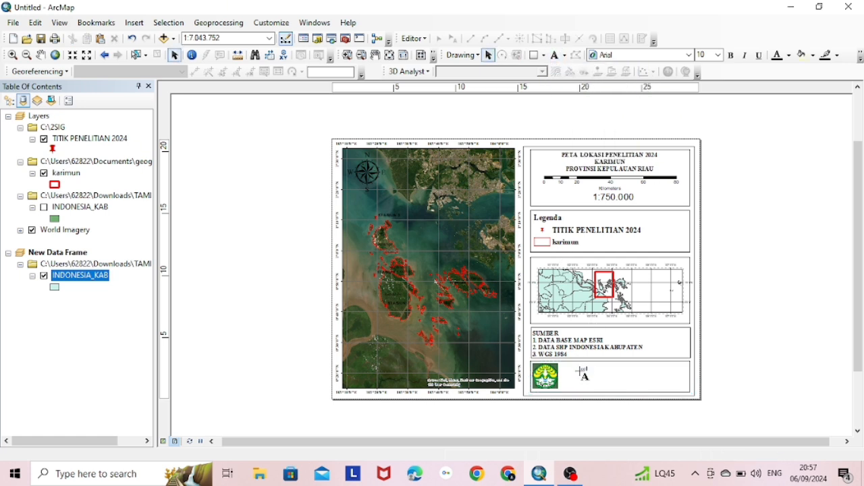
left_click(583, 370)
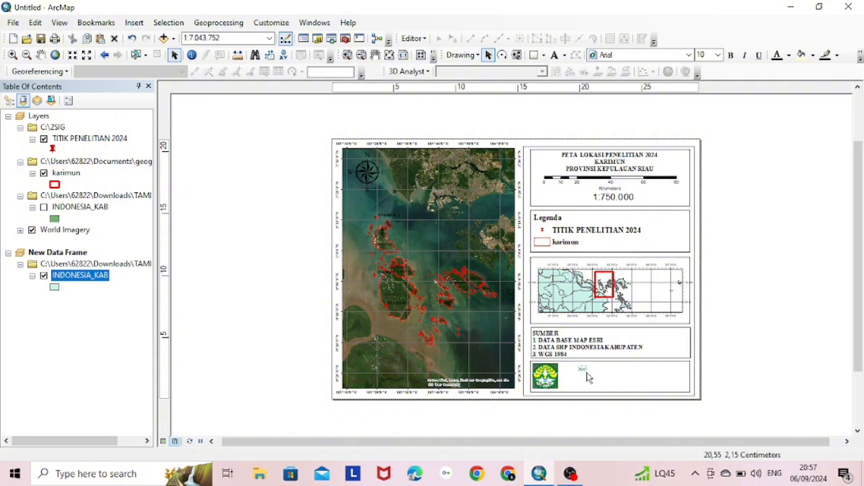
double_click(584, 371)
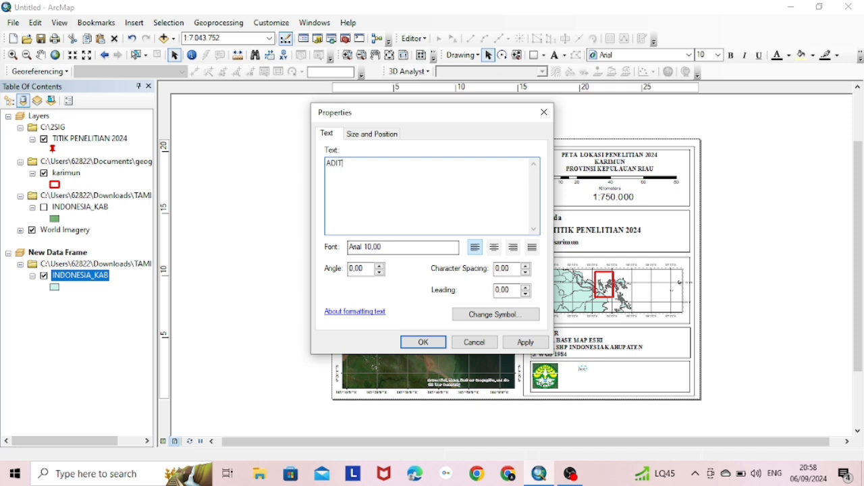
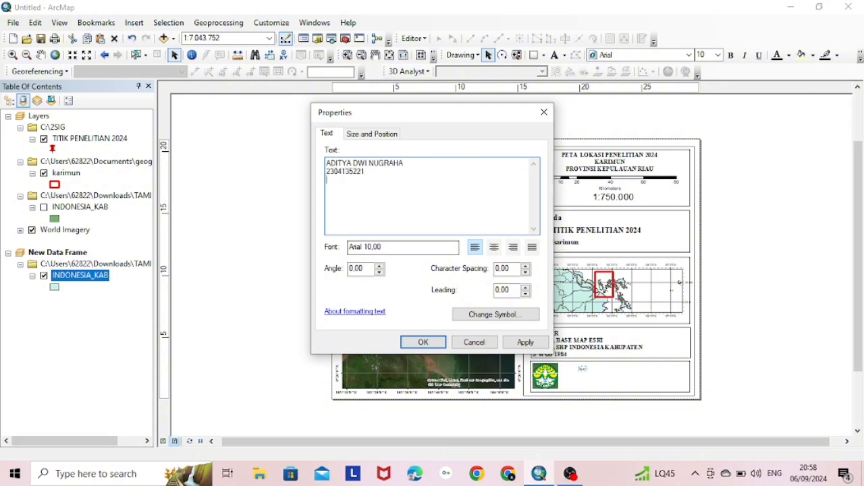
type("ELAUTAN C")
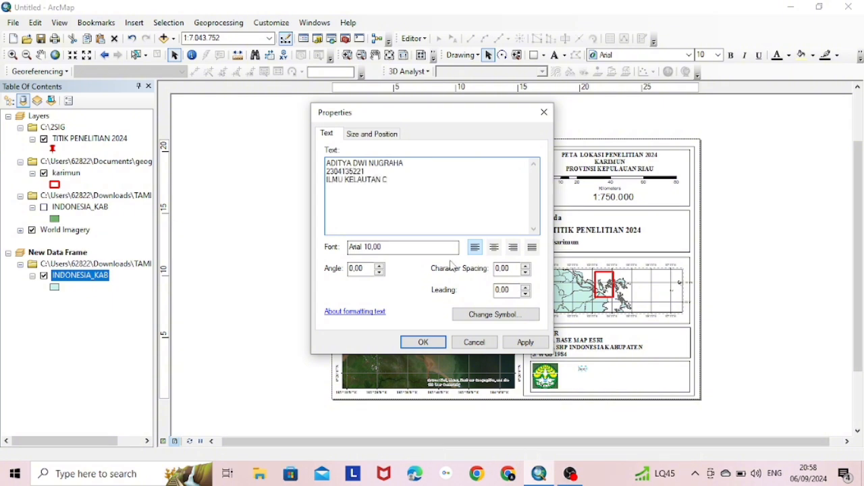
Style the author text as centred Times New Roman 14 bold and apply it
left_click(482, 320)
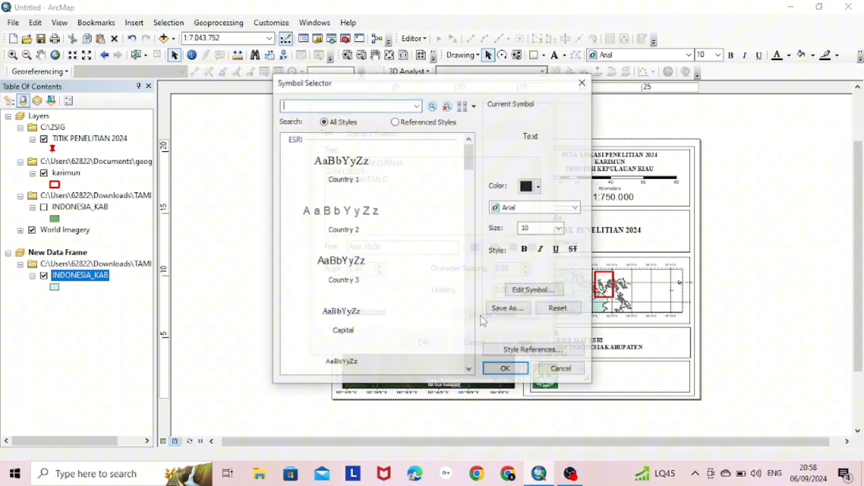
left_click(520, 208)
type("ti")
key("Return")
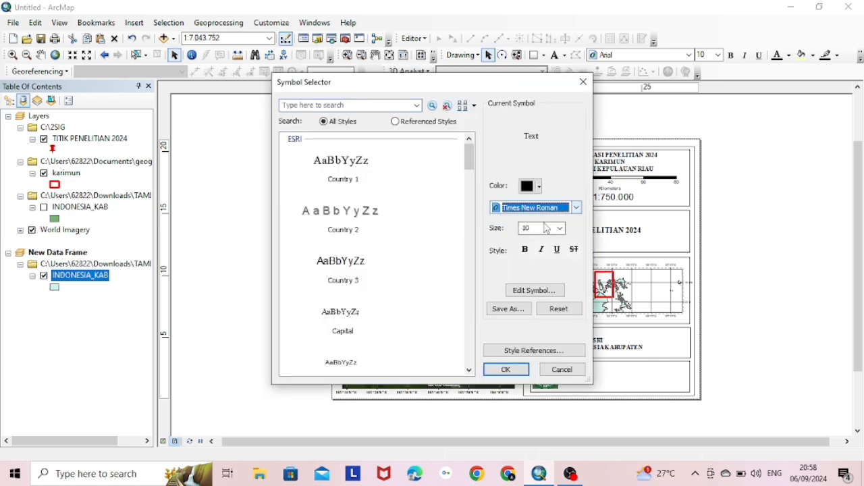
key("Tab")
type("14")
left_click(525, 250)
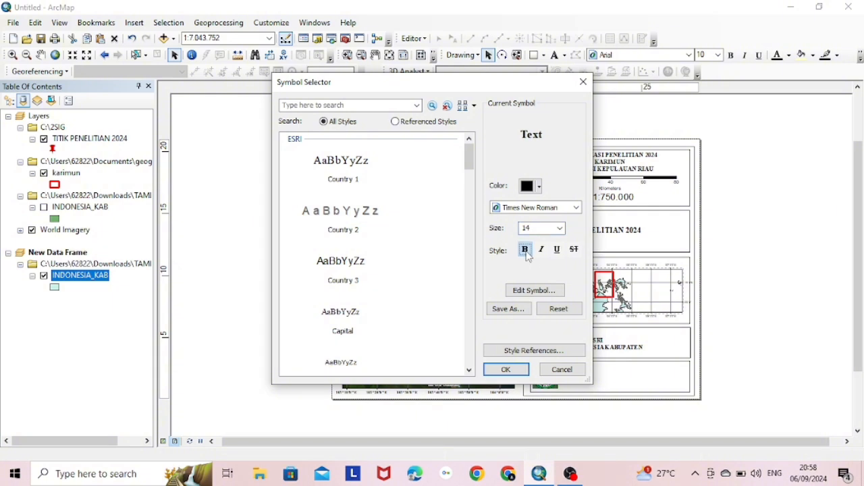
left_click(515, 370)
left_click(494, 247)
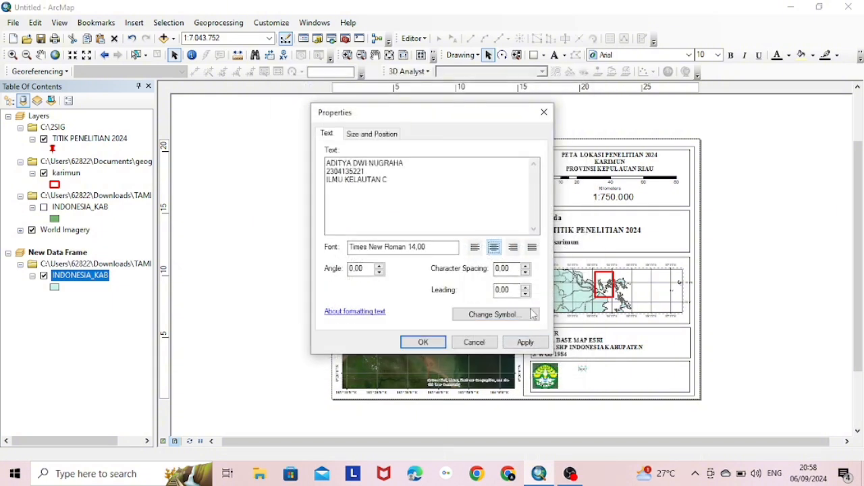
left_click(517, 346)
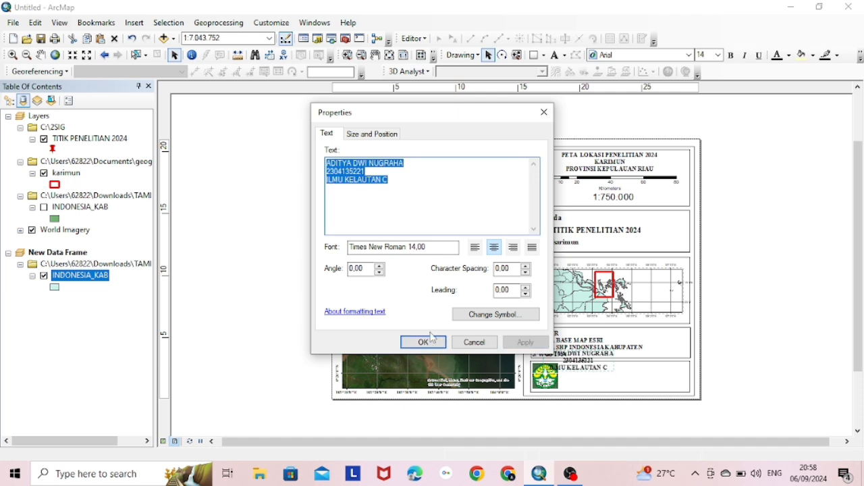
left_click(423, 342)
Move the author text right and down so it sits beside the logo
left_click_drag(579, 364, 613, 382)
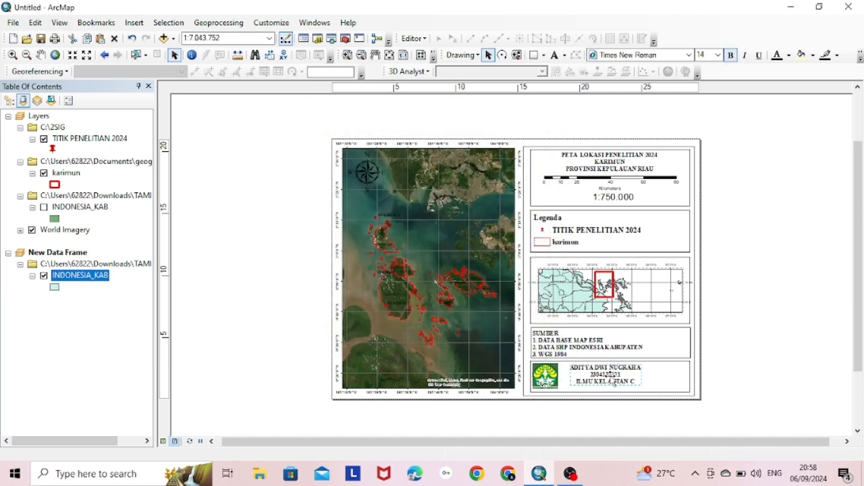
left_click(717, 308)
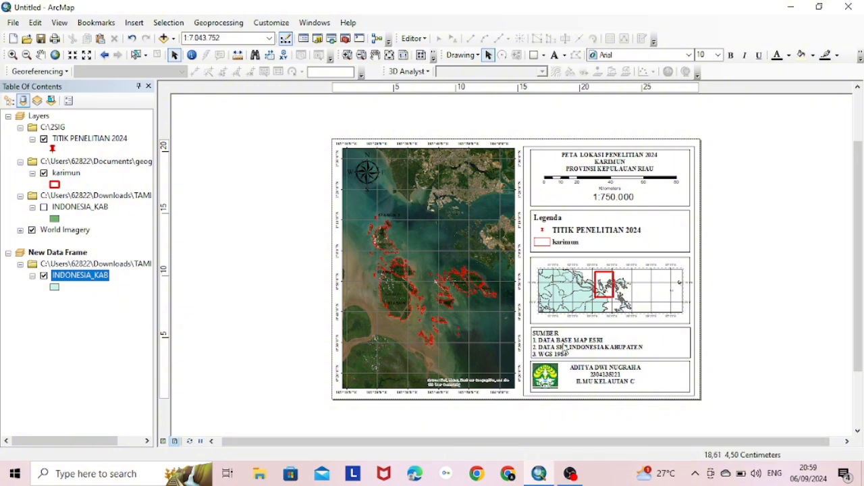
left_click(566, 343)
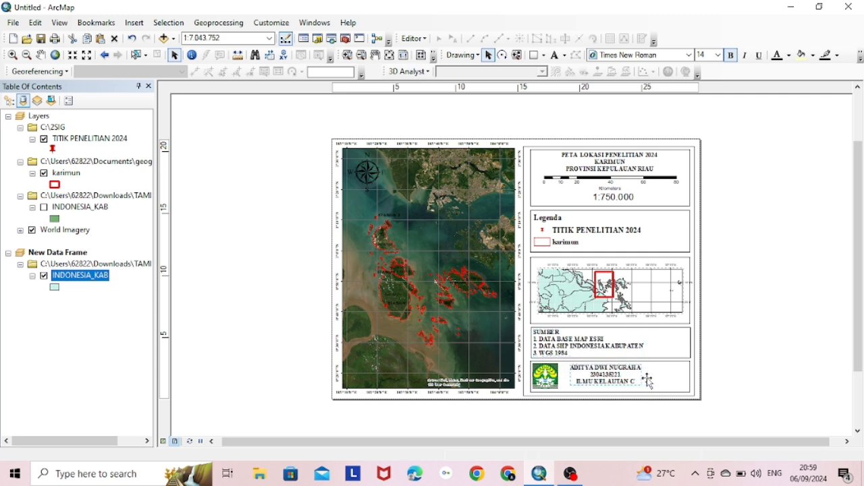
left_click(650, 385)
left_click(603, 375)
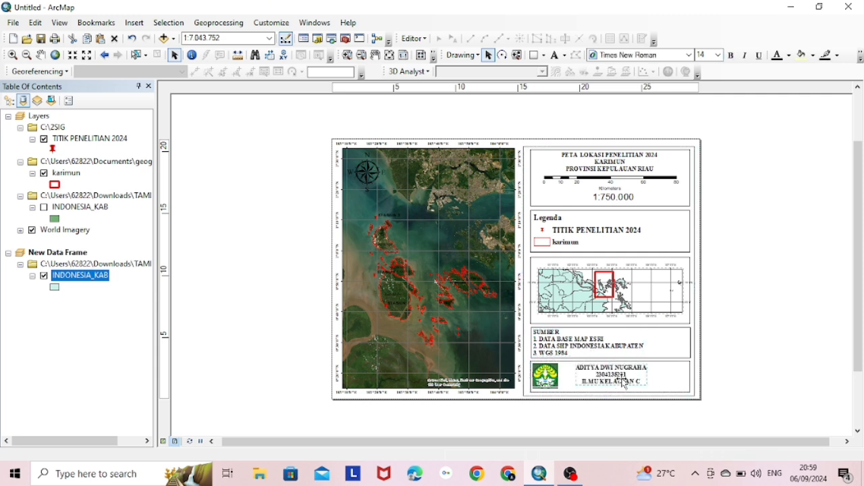